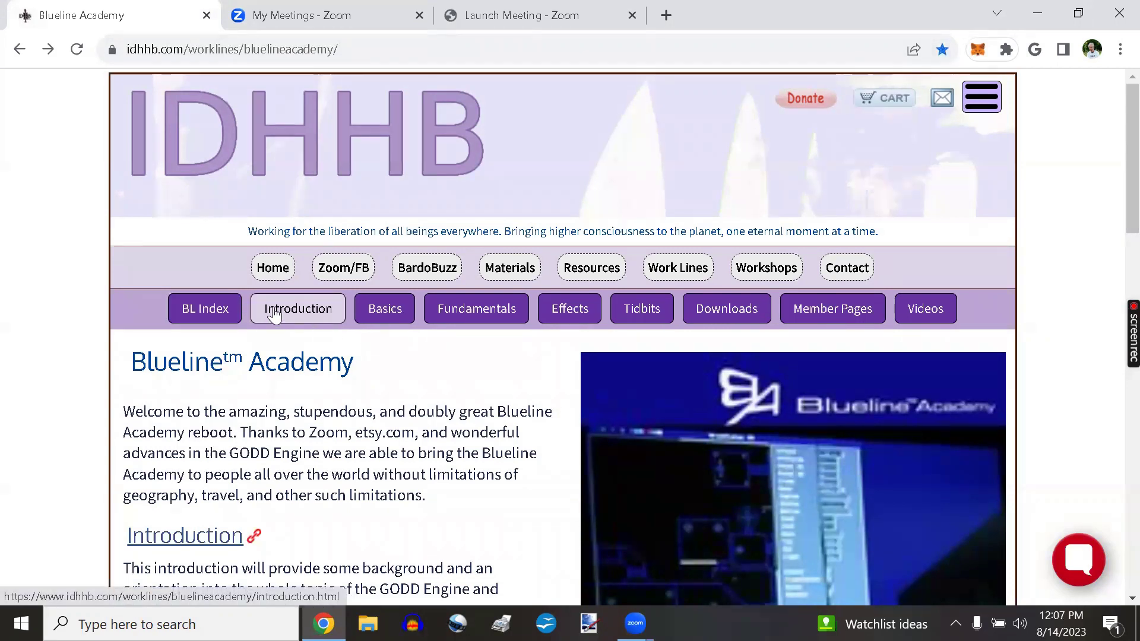
- Open the Blueline Basics page and examine the GODD folder structure on its linked Folder Overview page
click(392, 314)
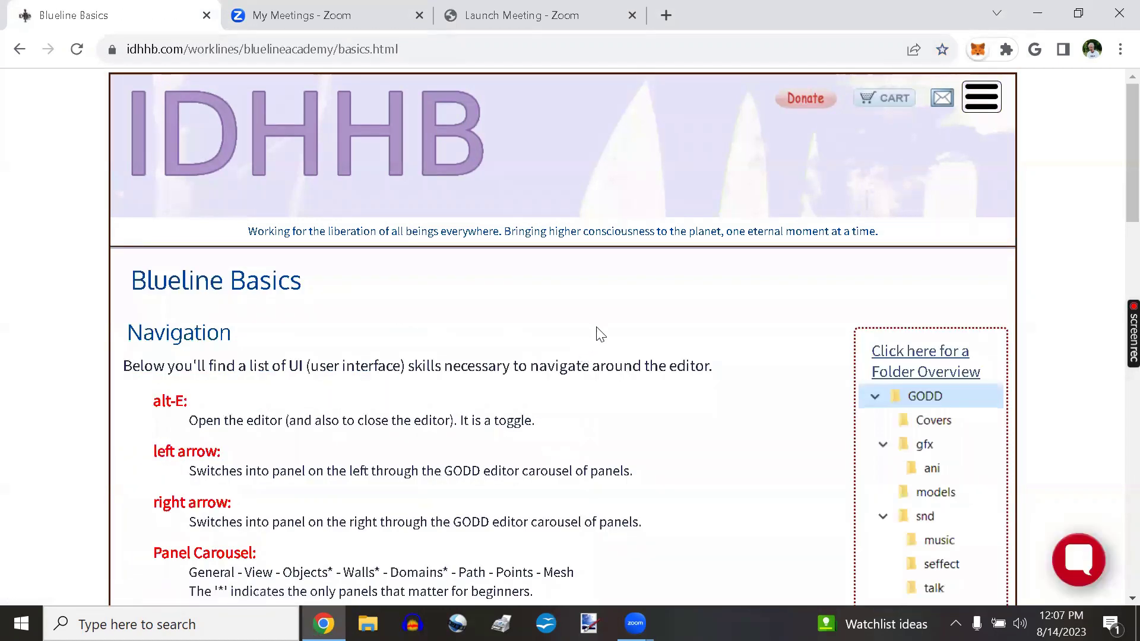
scroll(601, 334, down, 1)
scroll(601, 334, down, 1)
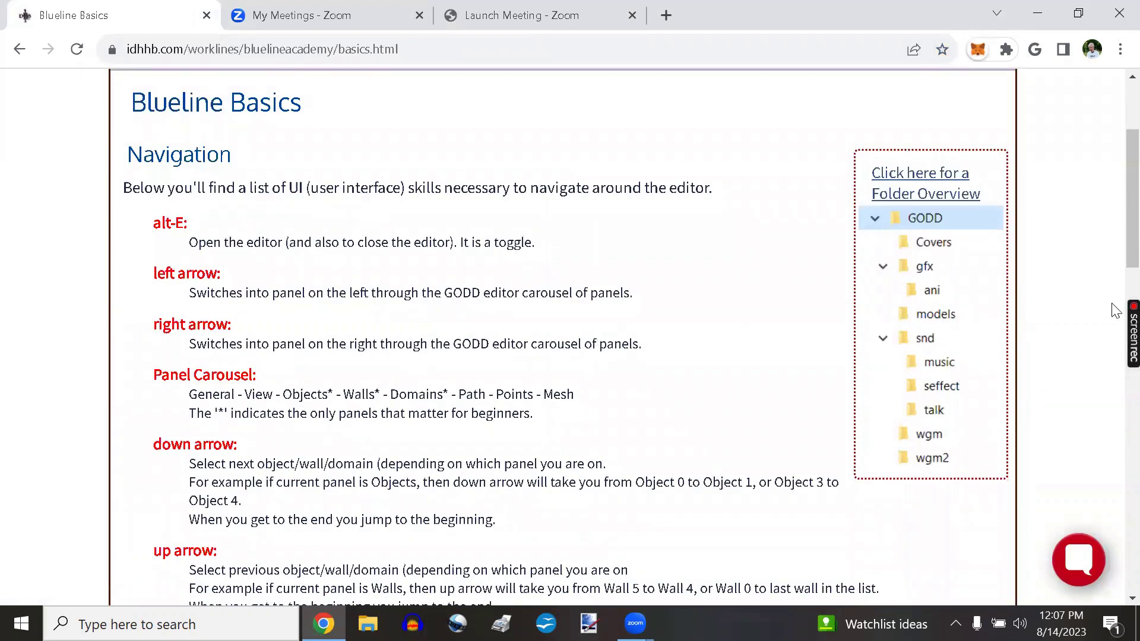
click(950, 189)
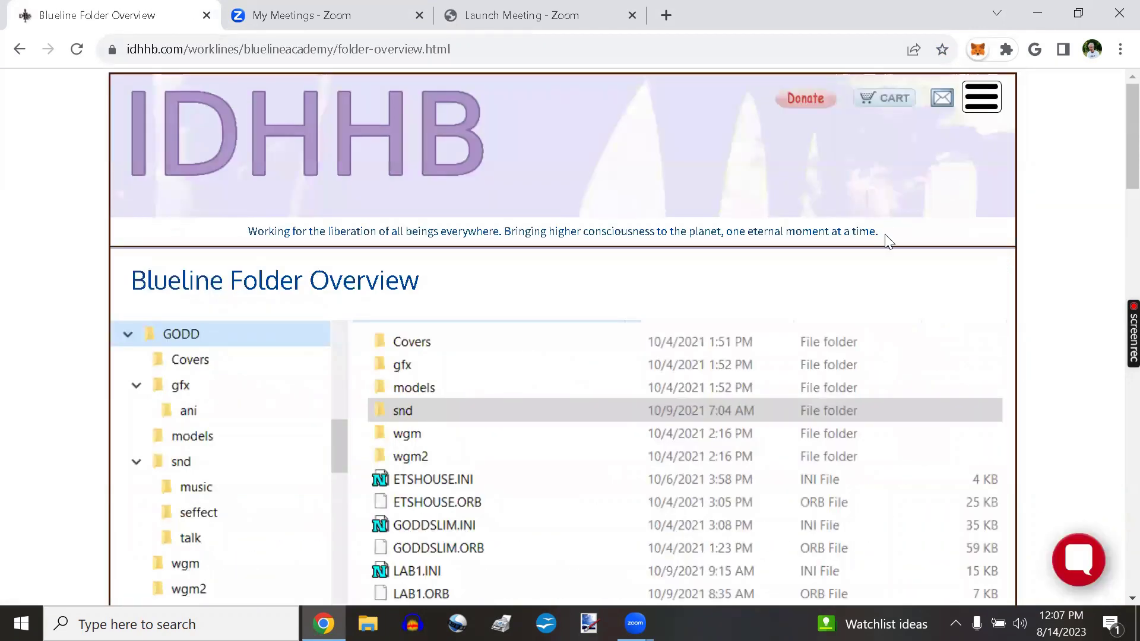
scroll(890, 244, down, 3)
scroll(893, 249, down, 2)
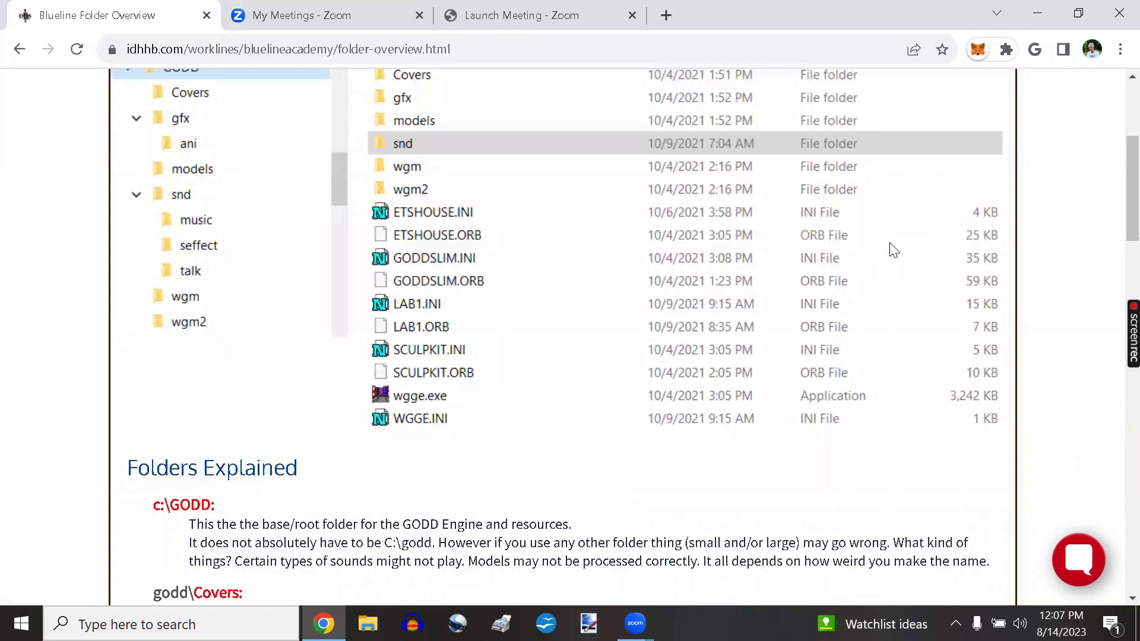
scroll(893, 249, up, 2)
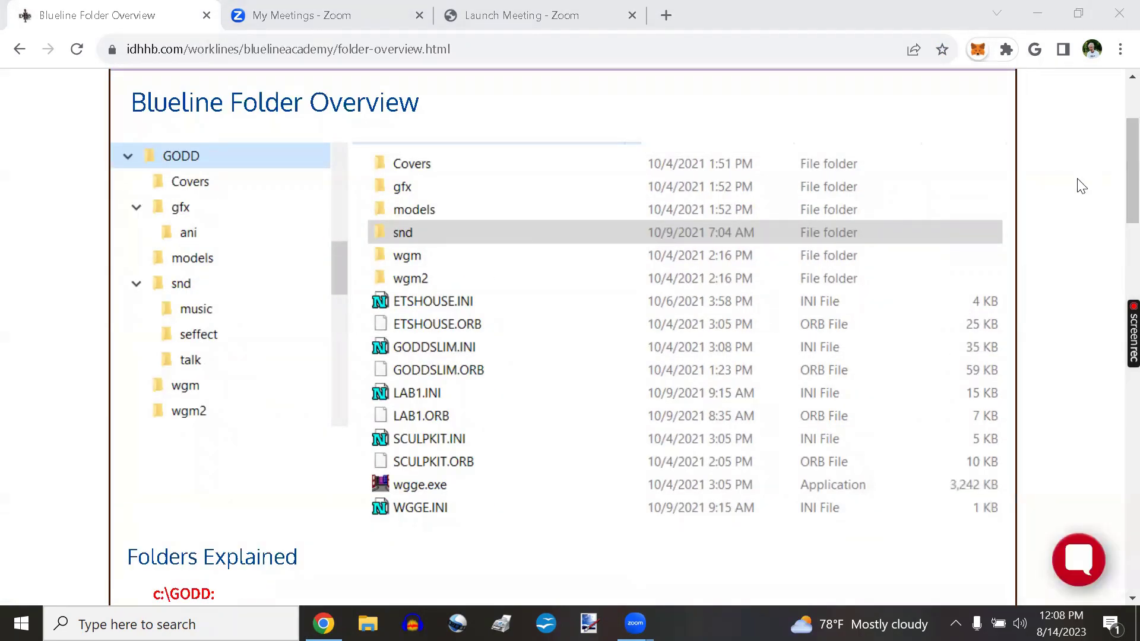
scroll(1112, 196, up, 3)
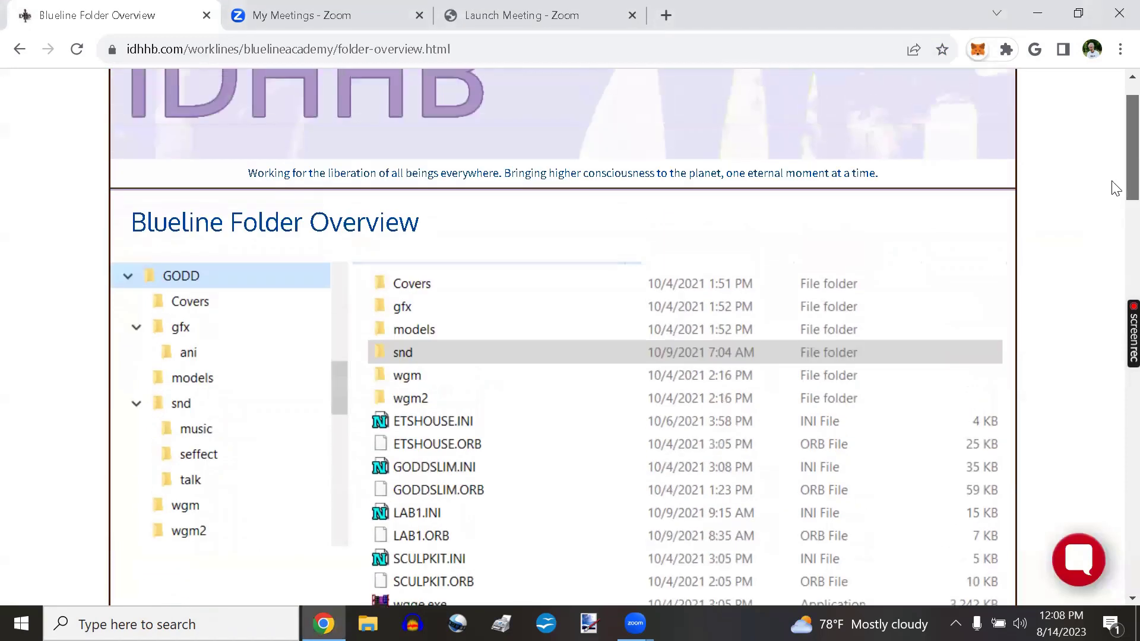
scroll(1113, 190, down, 2)
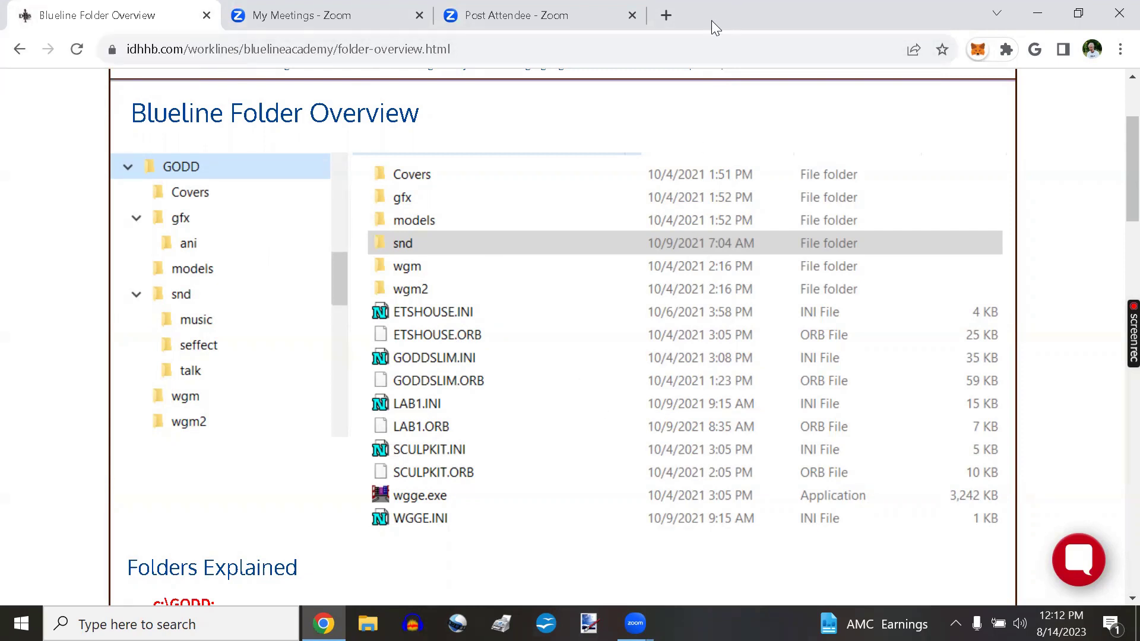
- Open Etsy in a new tab, go to the NortonStreetGallery shop and show its GODD Engine Materials section
click(665, 17)
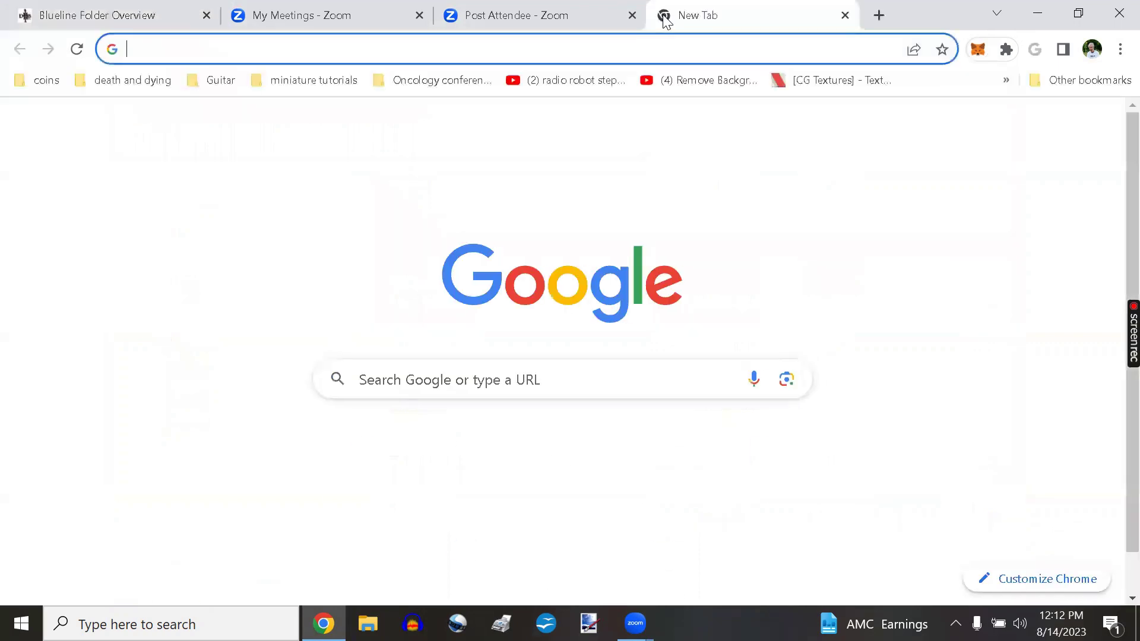
text(etsy)
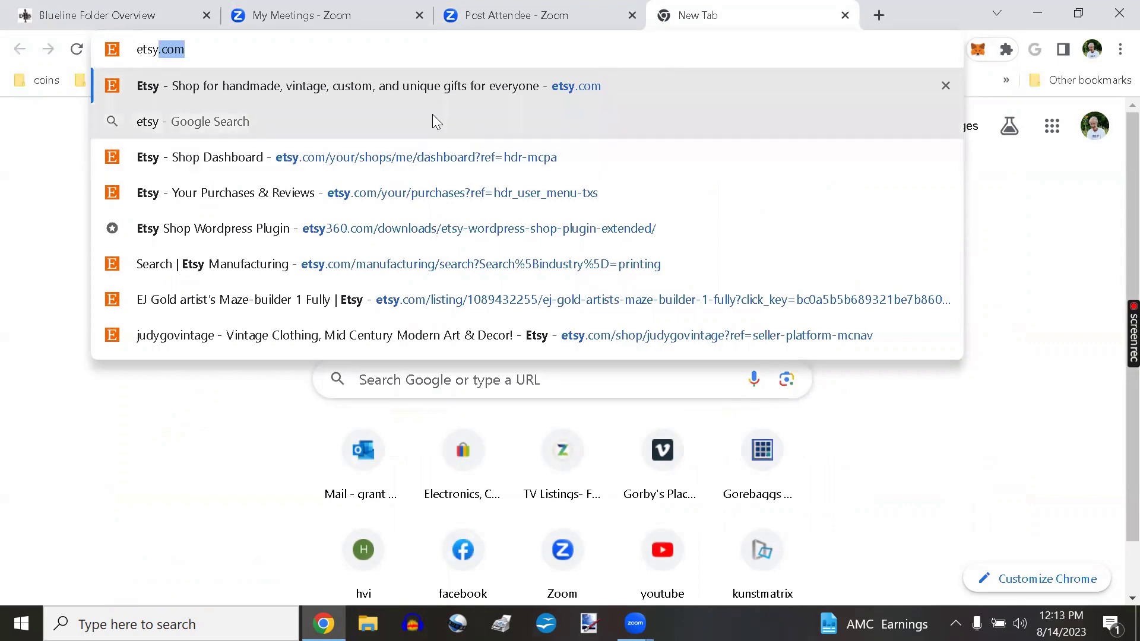
click(498, 89)
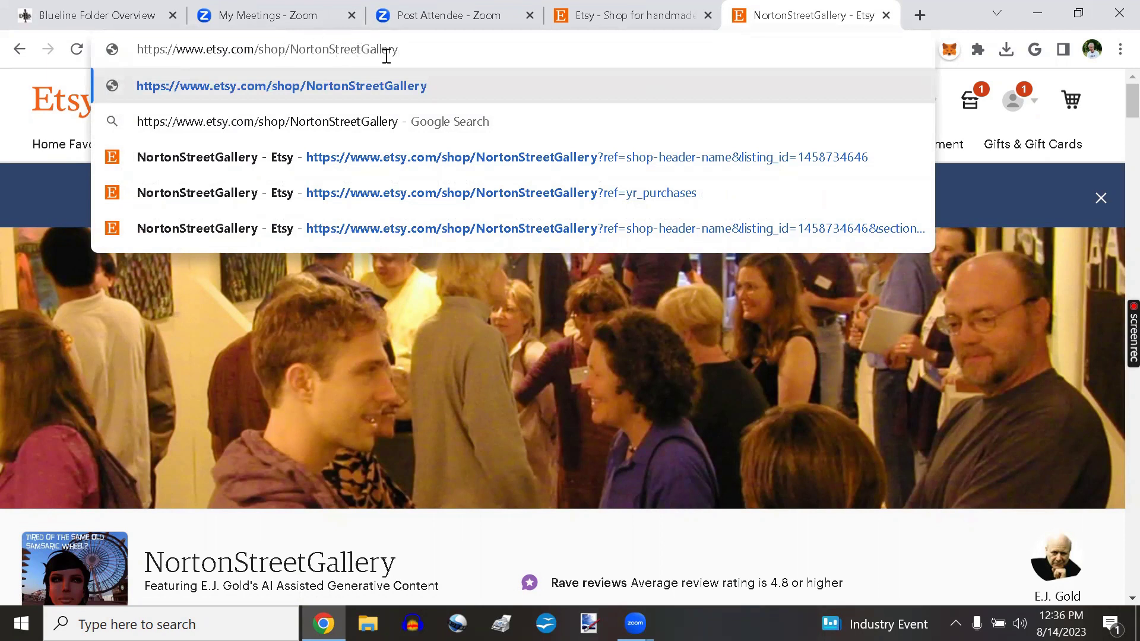
click(359, 89)
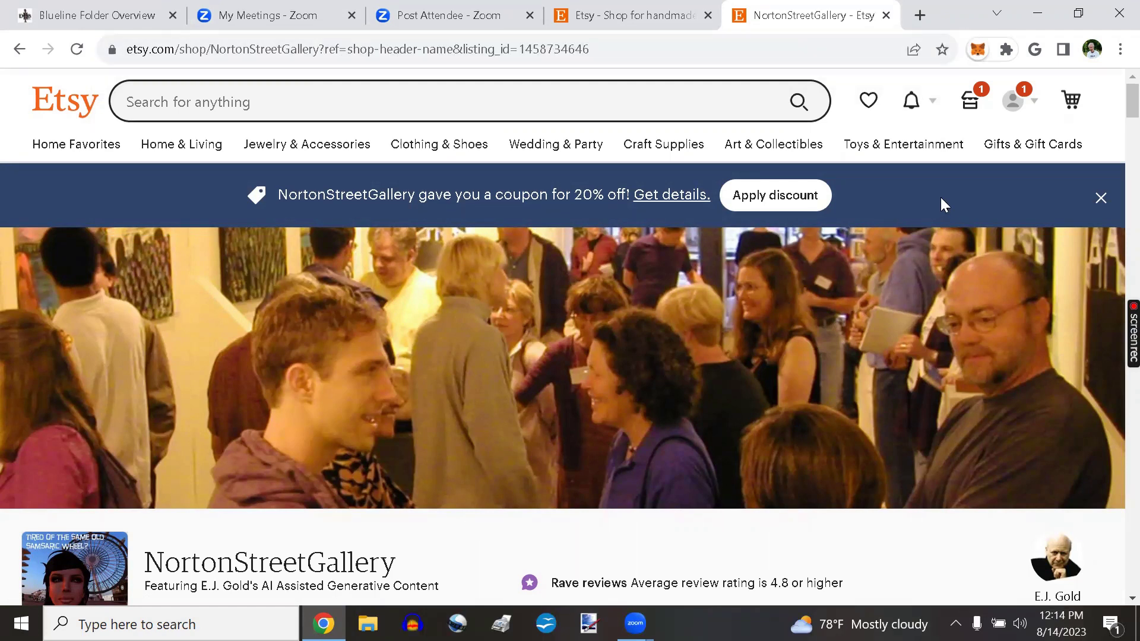
scroll(782, 270, down, 10)
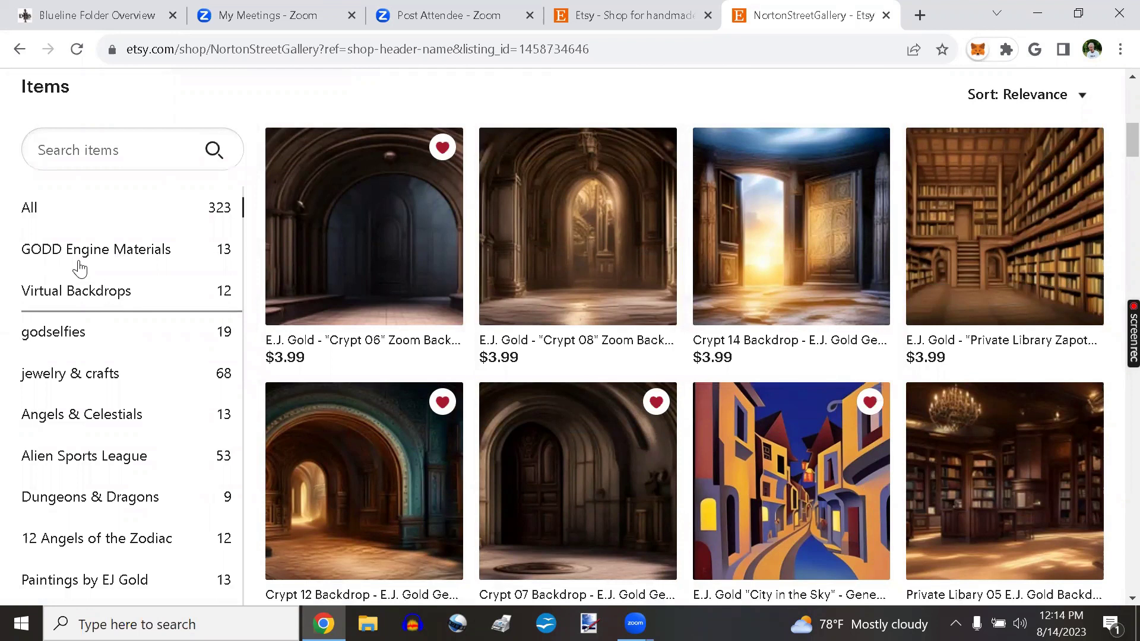
click(109, 253)
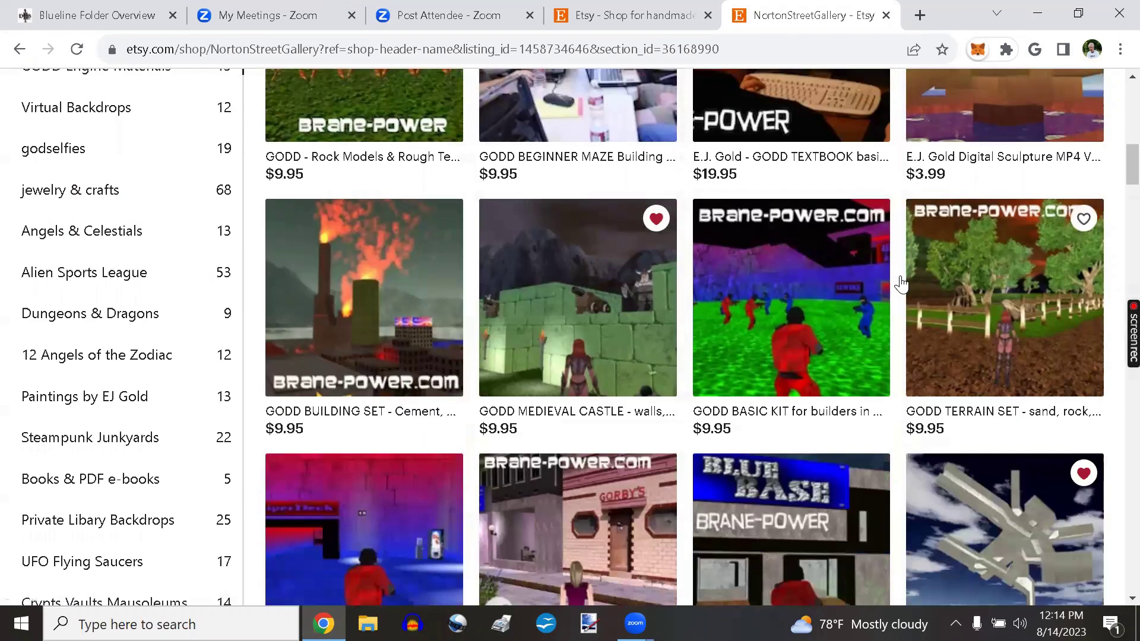
- Look through the kits, model sets and textbook offered among the GODD Engine Materials
scroll(901, 285, down, 3)
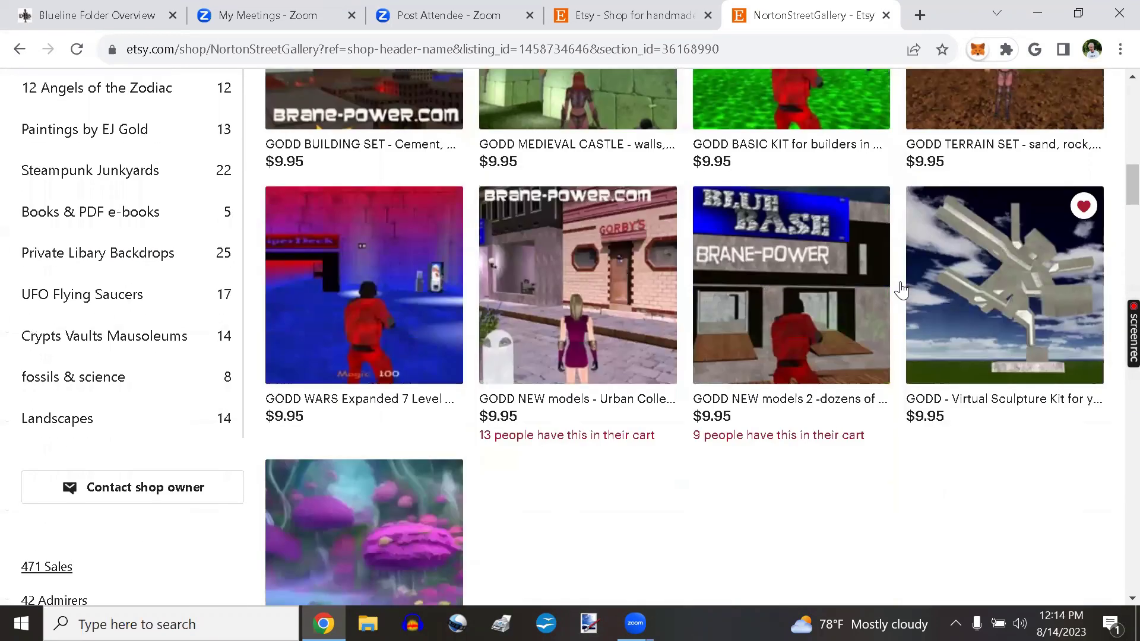
scroll(901, 291, down, 2)
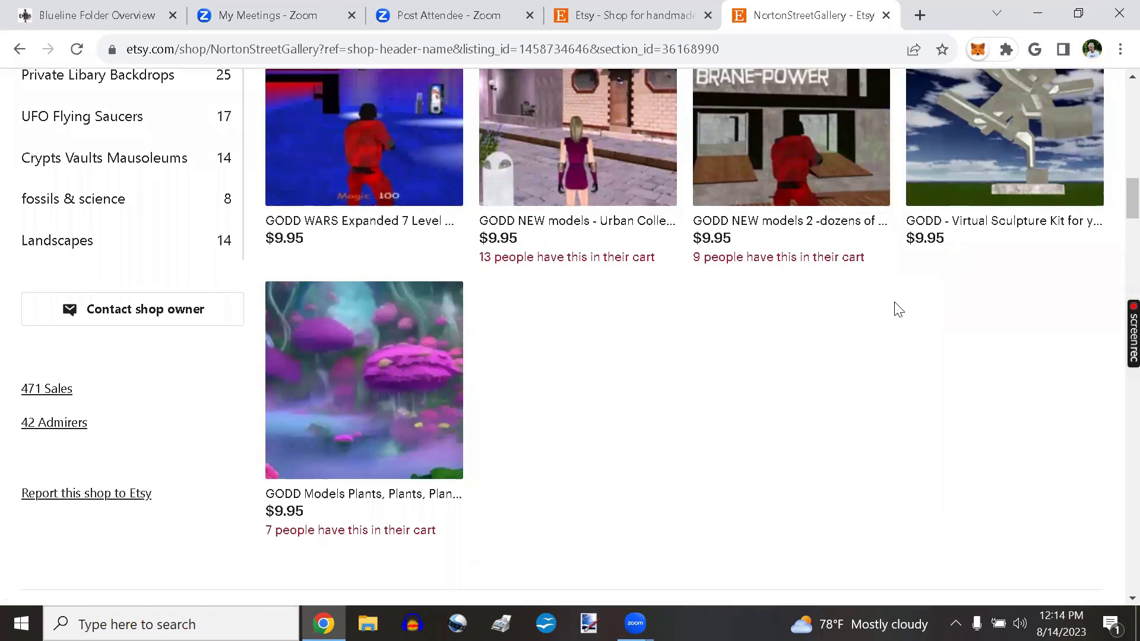
scroll(901, 311, up, 3)
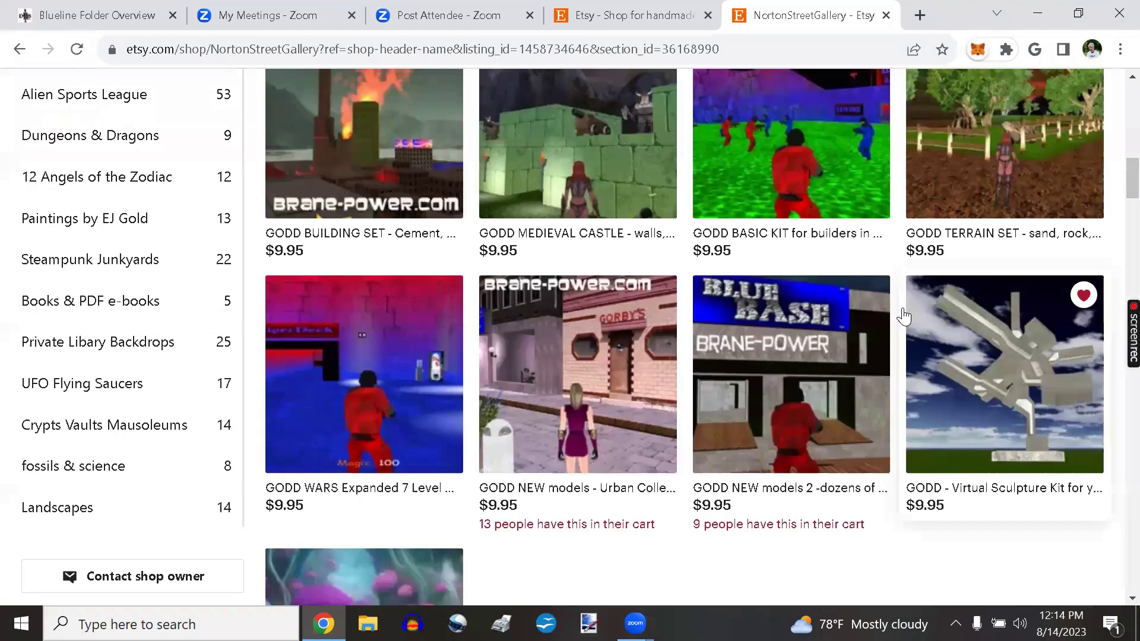
scroll(903, 316, up, 5)
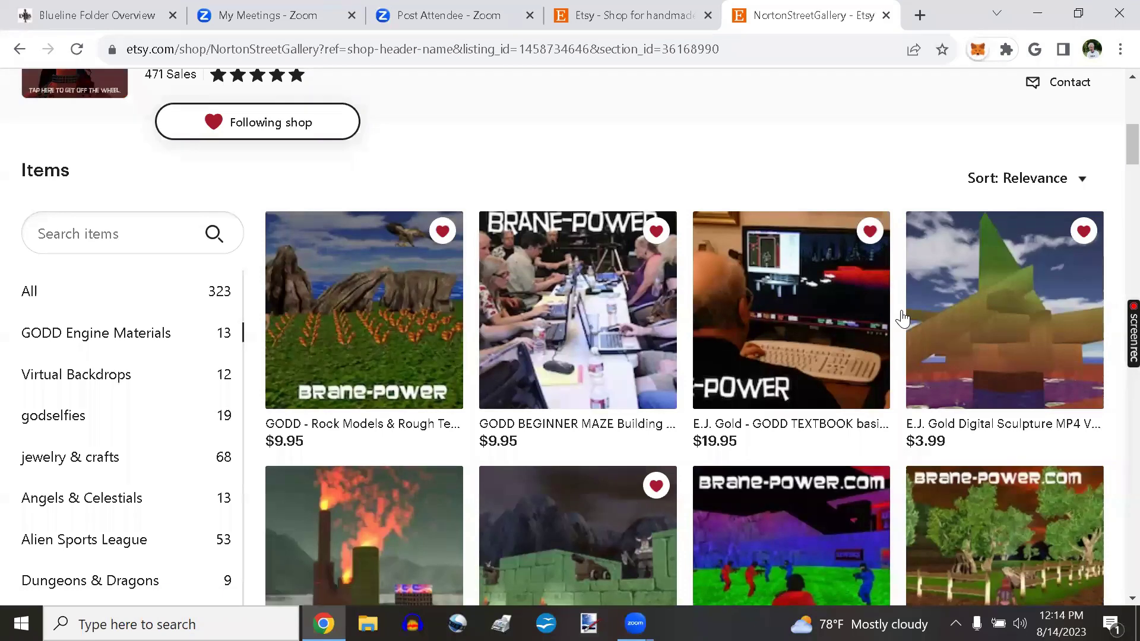
scroll(902, 319, down, 3)
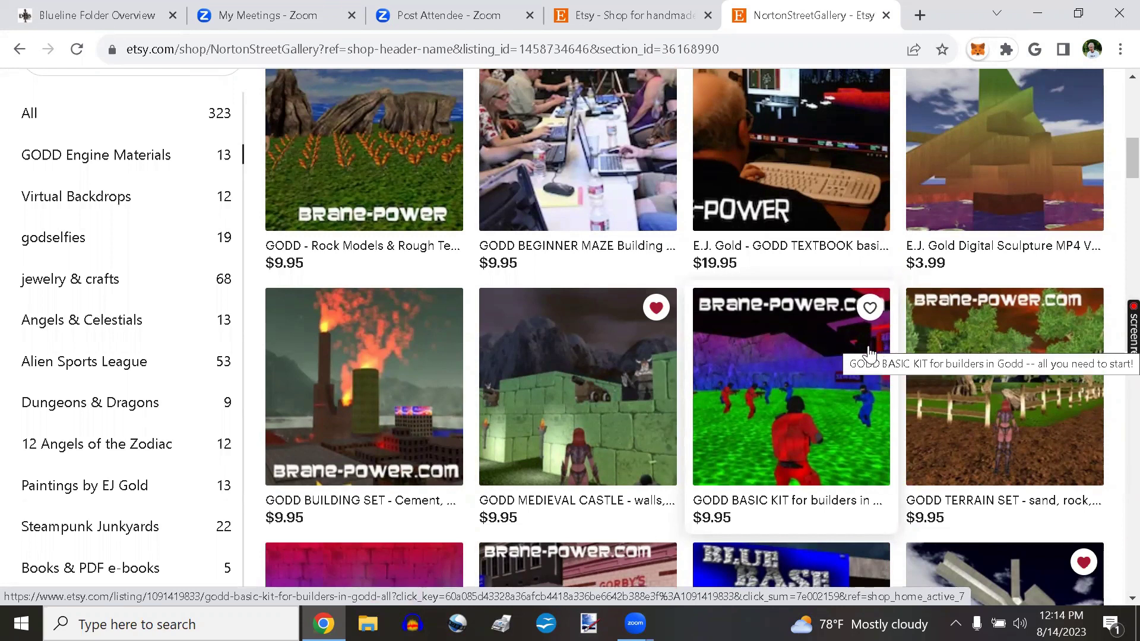
scroll(831, 359, down, 1)
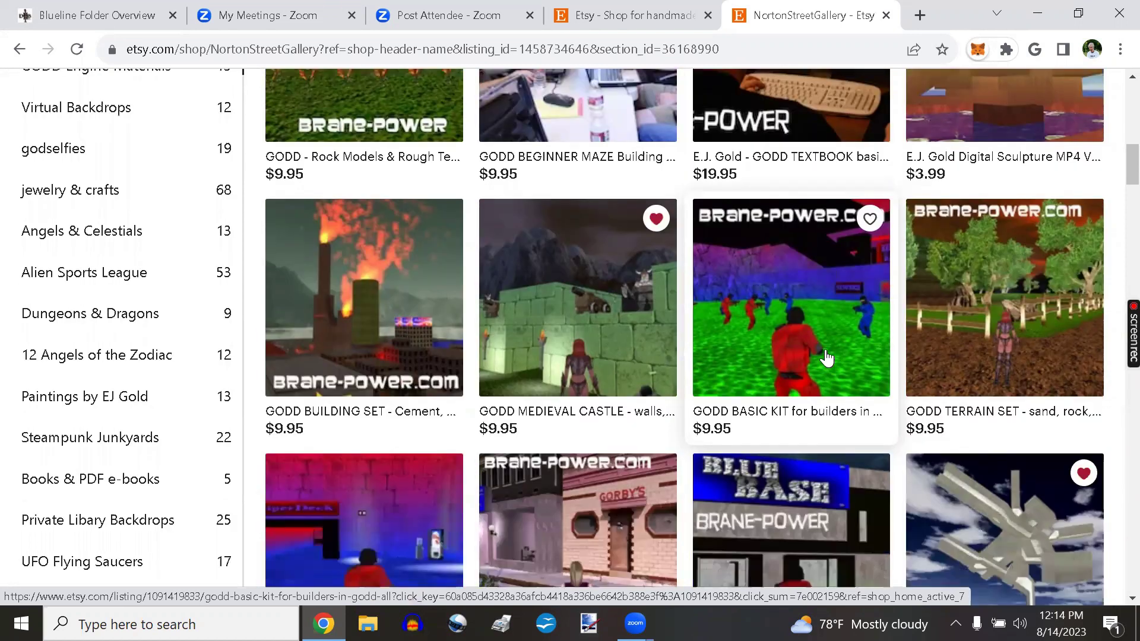
scroll(764, 311, up, 2)
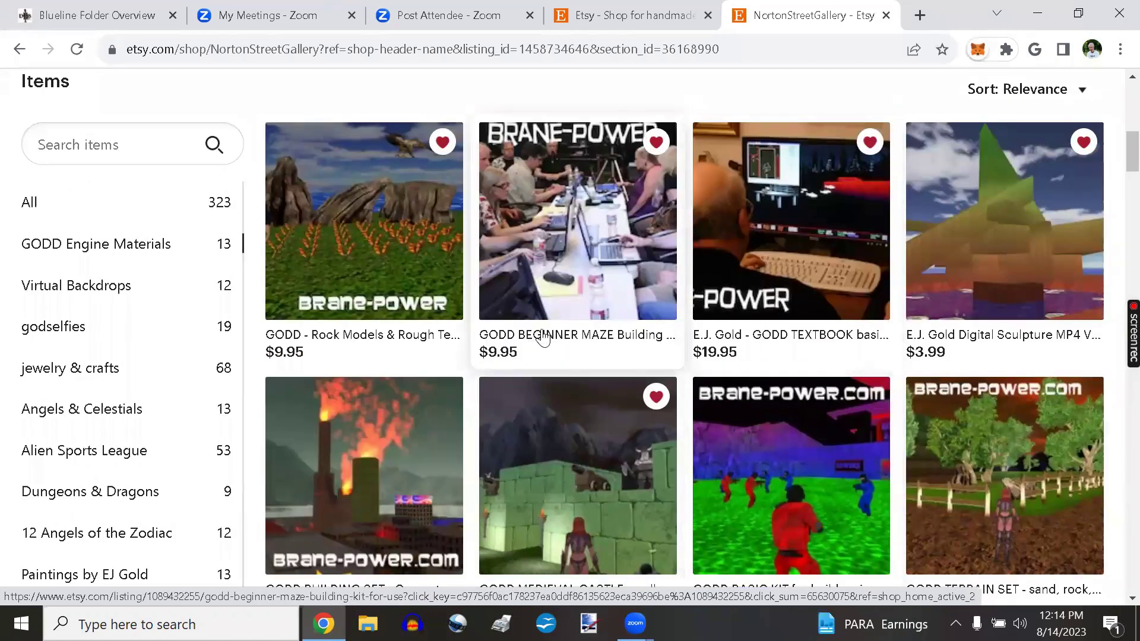
- View the GODD BEGINNER MAZE Building Kit listing, dismissing the seller's offer, and close the listing
click(542, 339)
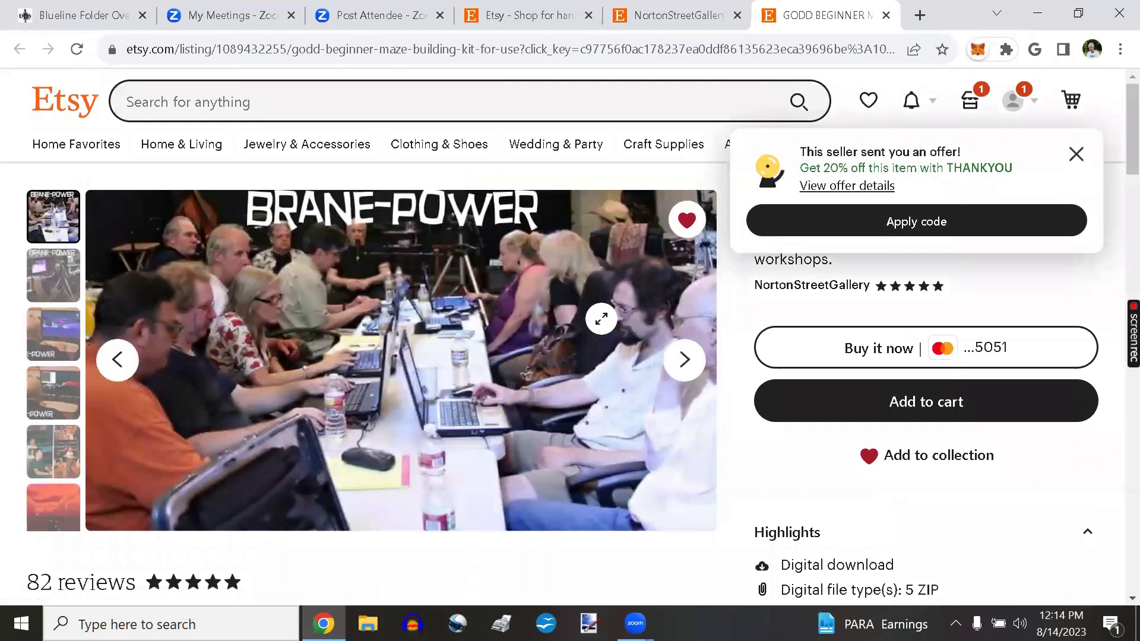
scroll(611, 329, down, 1)
scroll(629, 345, down, 4)
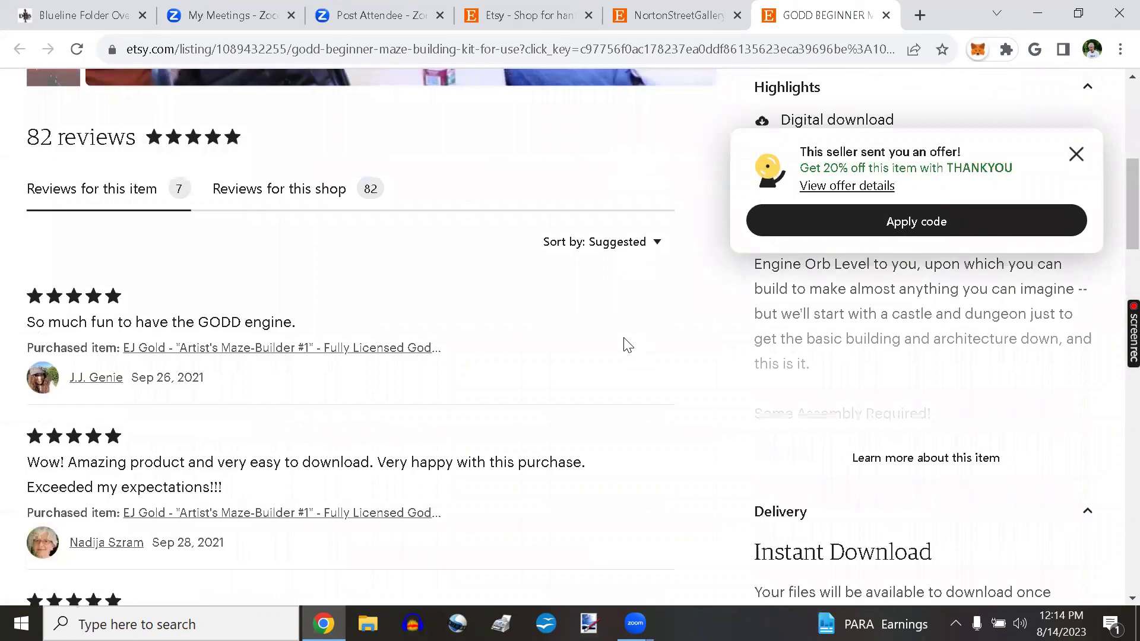
scroll(626, 349, up, 4)
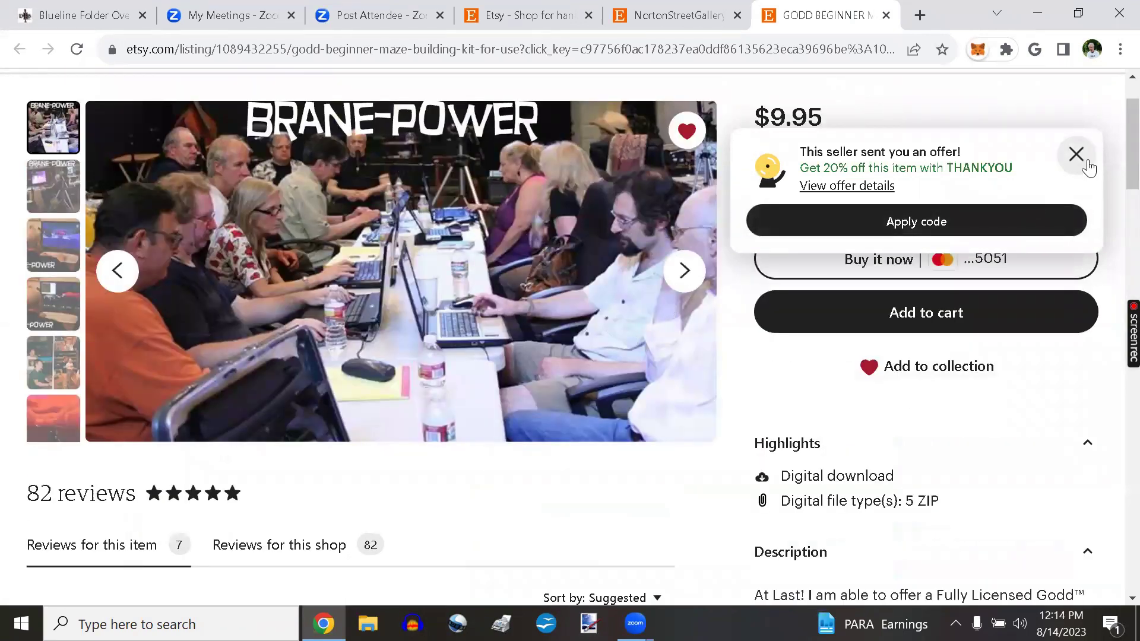
click(1078, 157)
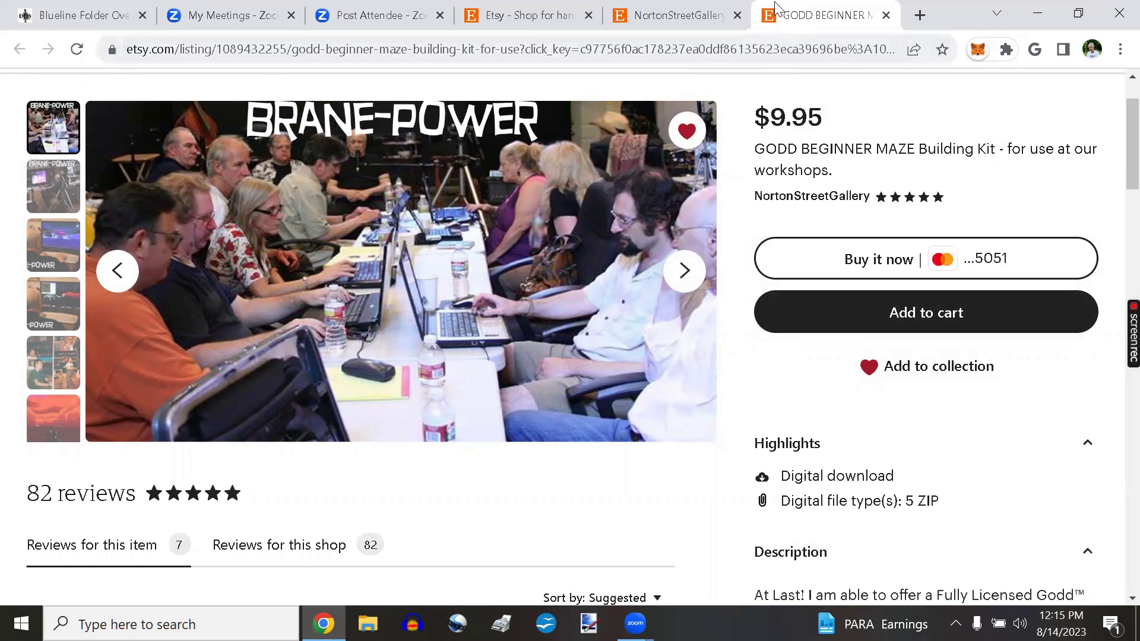
click(886, 15)
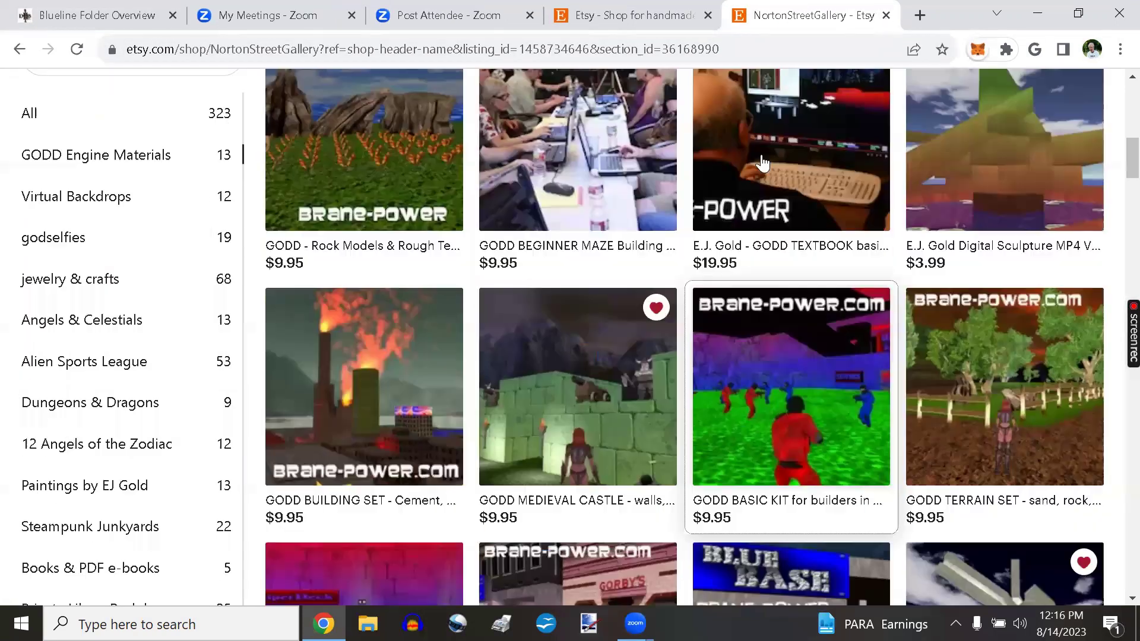
- Open the "GODD Models Plants, Plants, Plants" listing, dismiss the seller's offer and purchase the item
scroll(790, 201, down, 9)
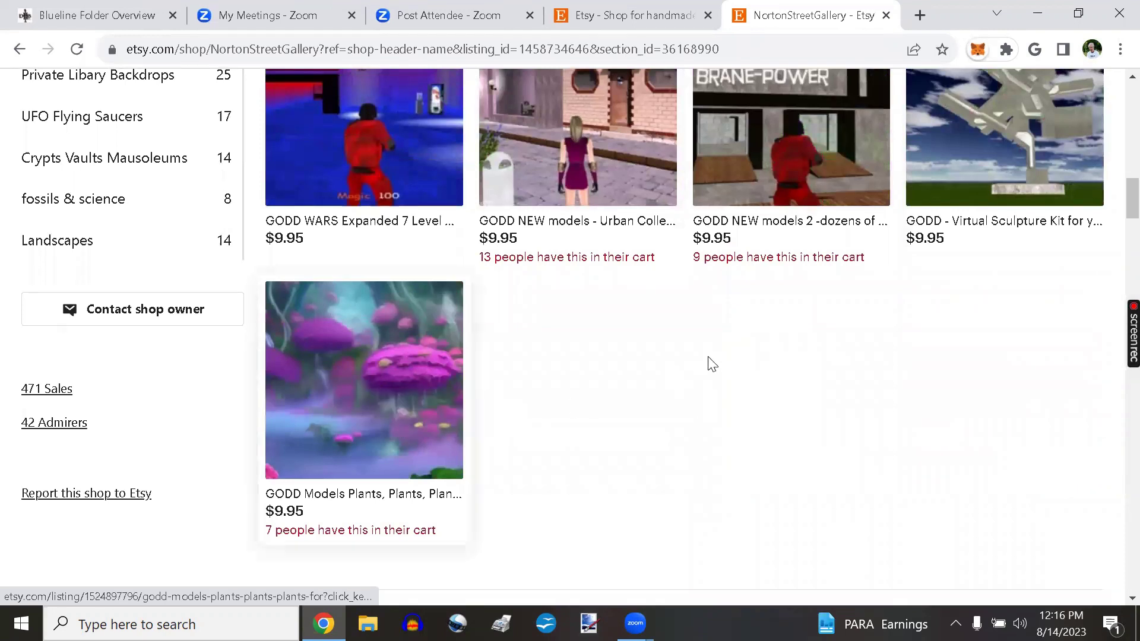
click(397, 364)
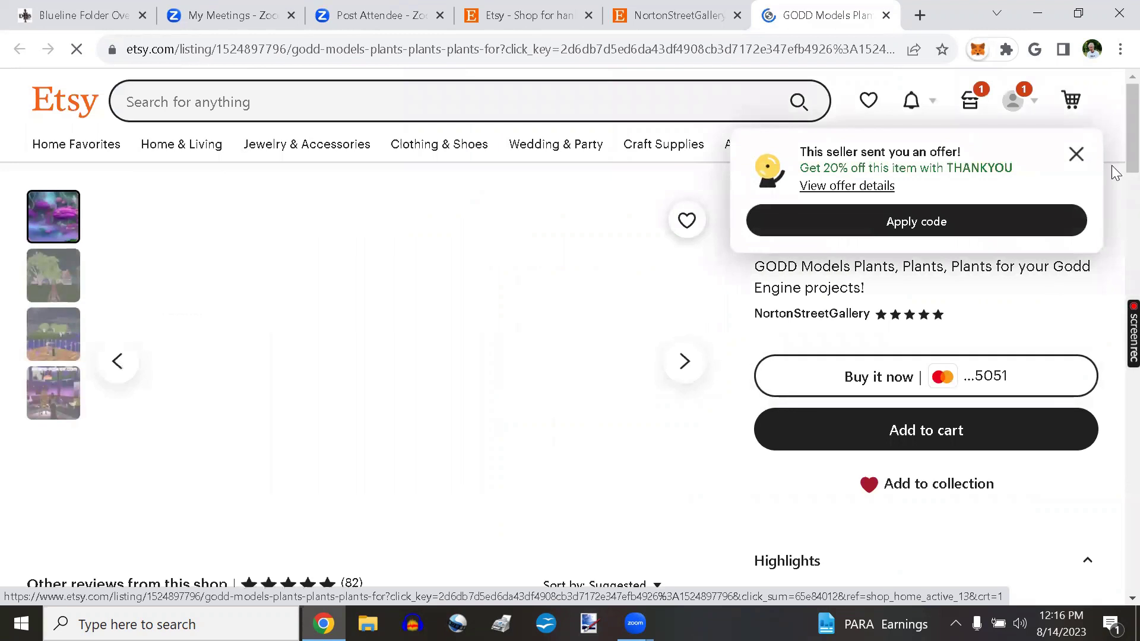
click(1077, 156)
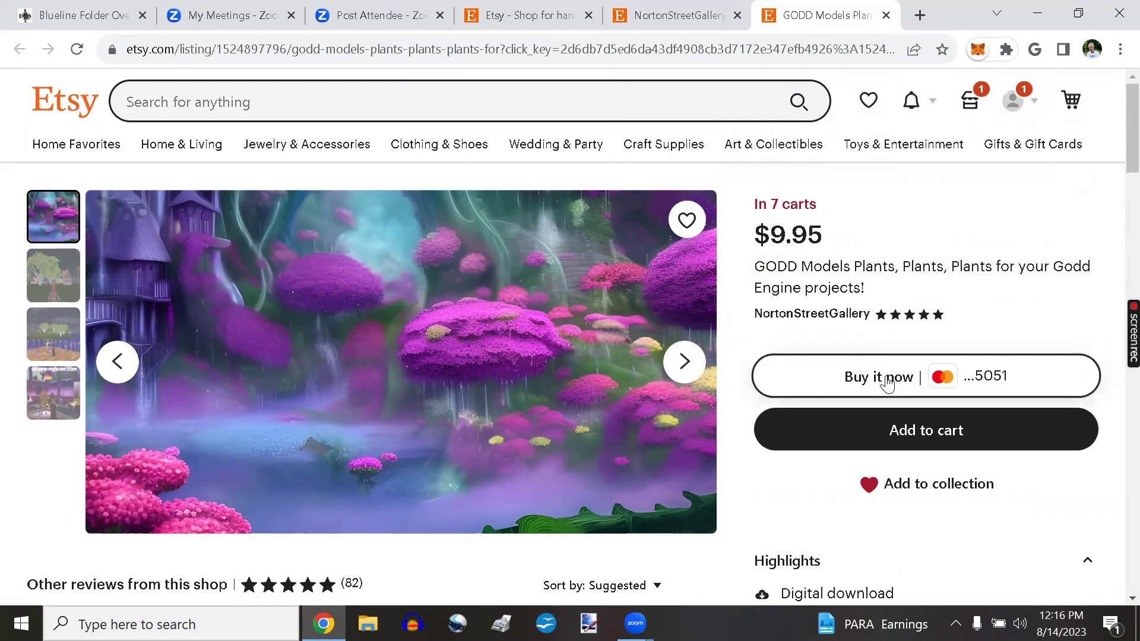
scroll(999, 212, down, 3)
scroll(999, 212, up, 1)
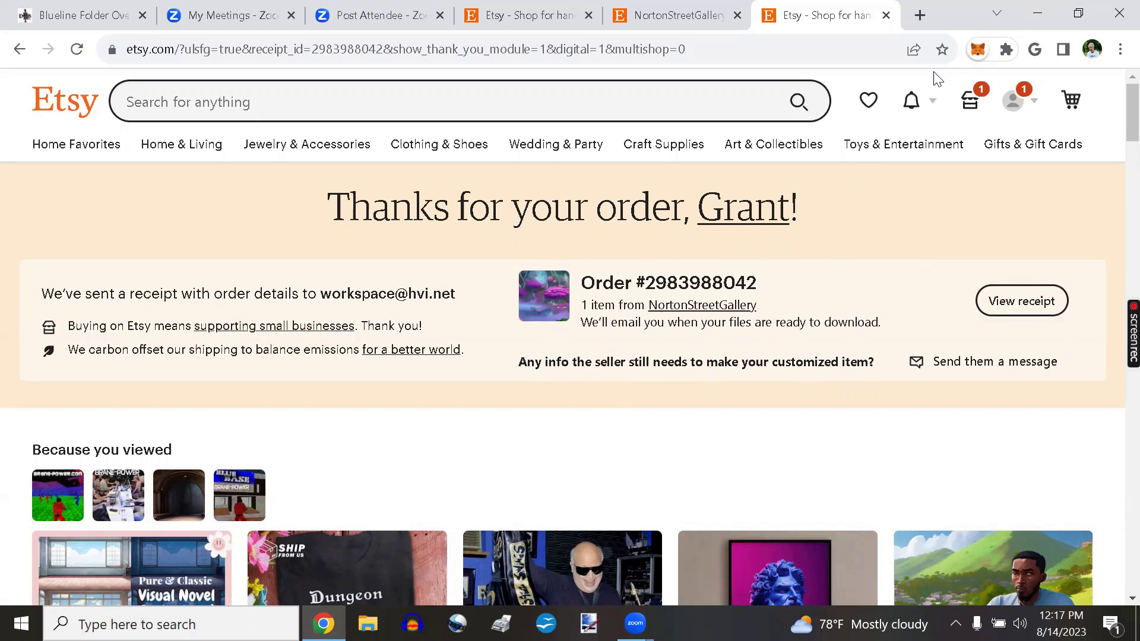
- Close the order confirmation and shop pages, and open the file downloads for the new plants order from the account's purchases
click(887, 16)
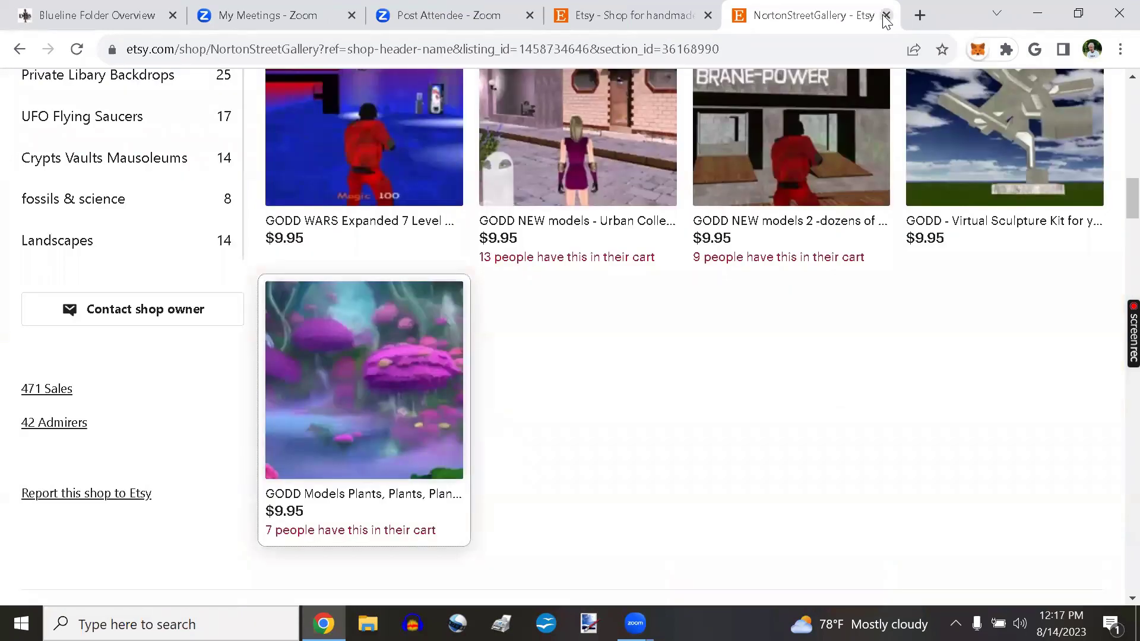
click(886, 16)
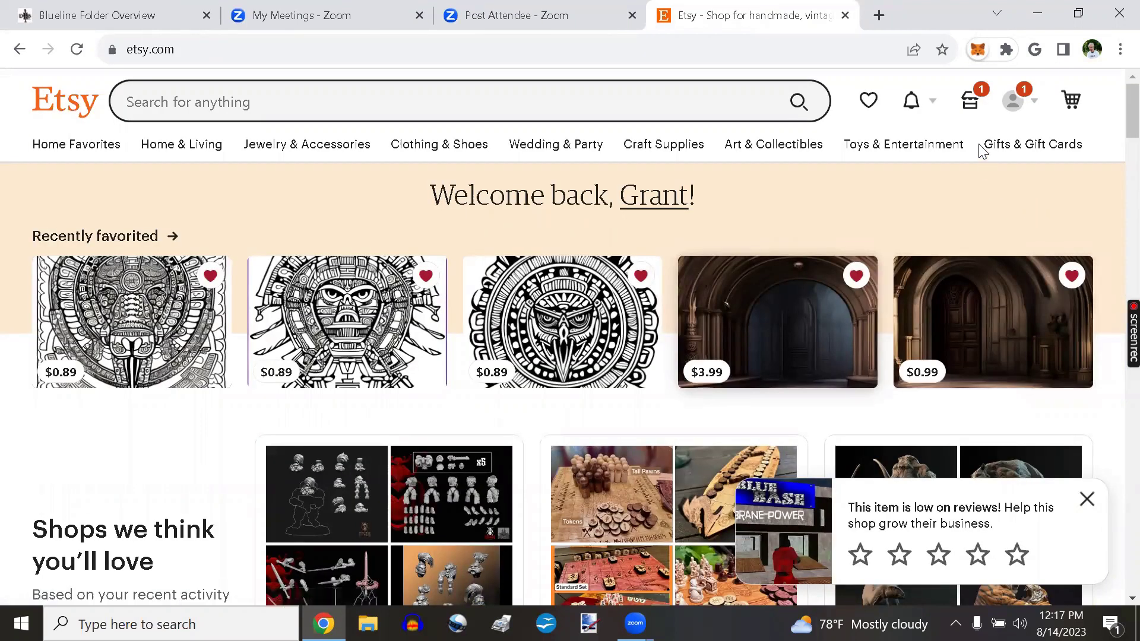
click(1015, 113)
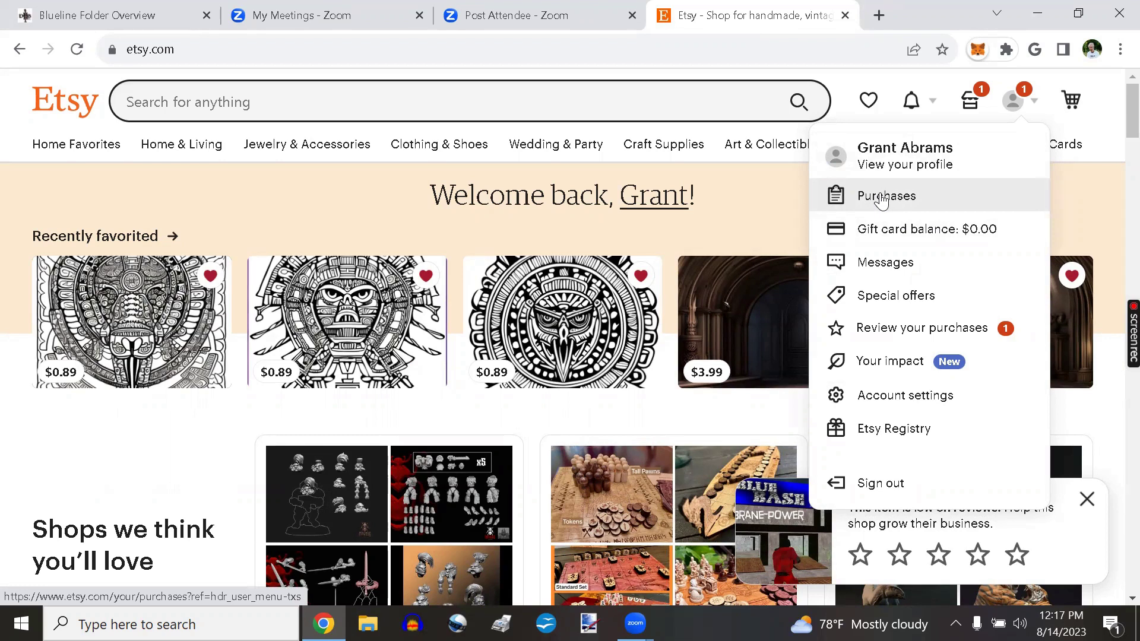
click(882, 200)
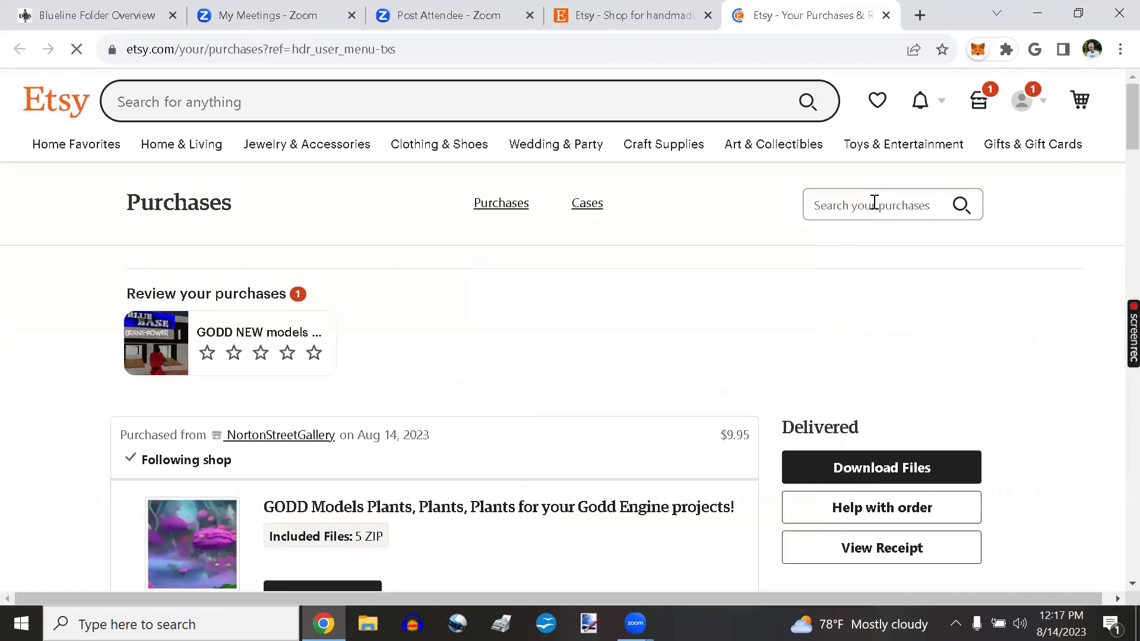
scroll(715, 256, down, 3)
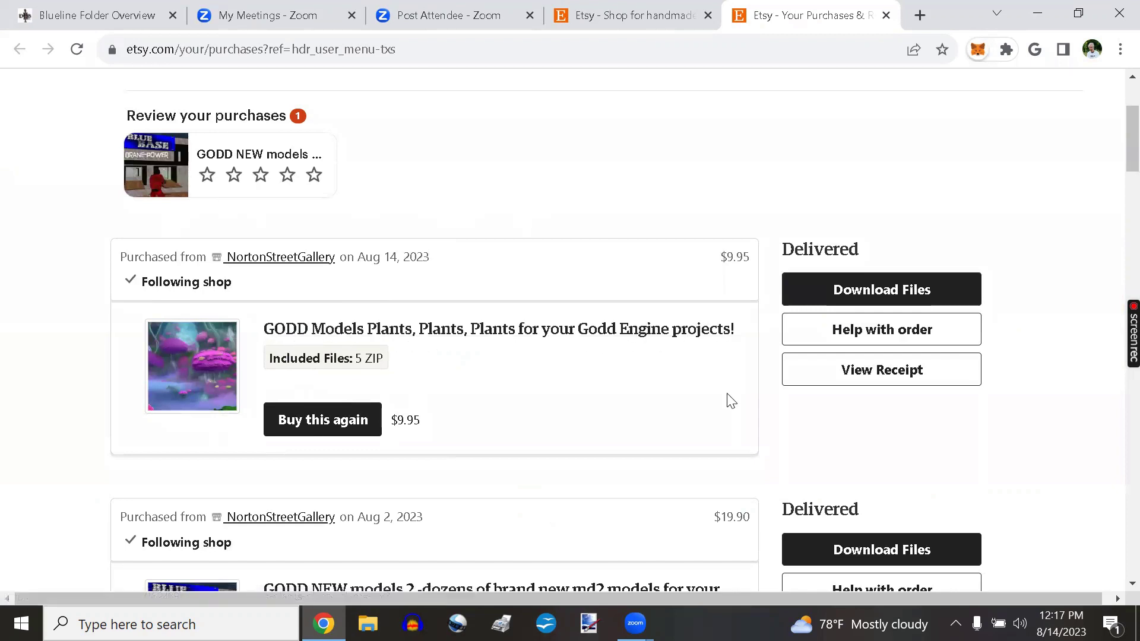
click(874, 291)
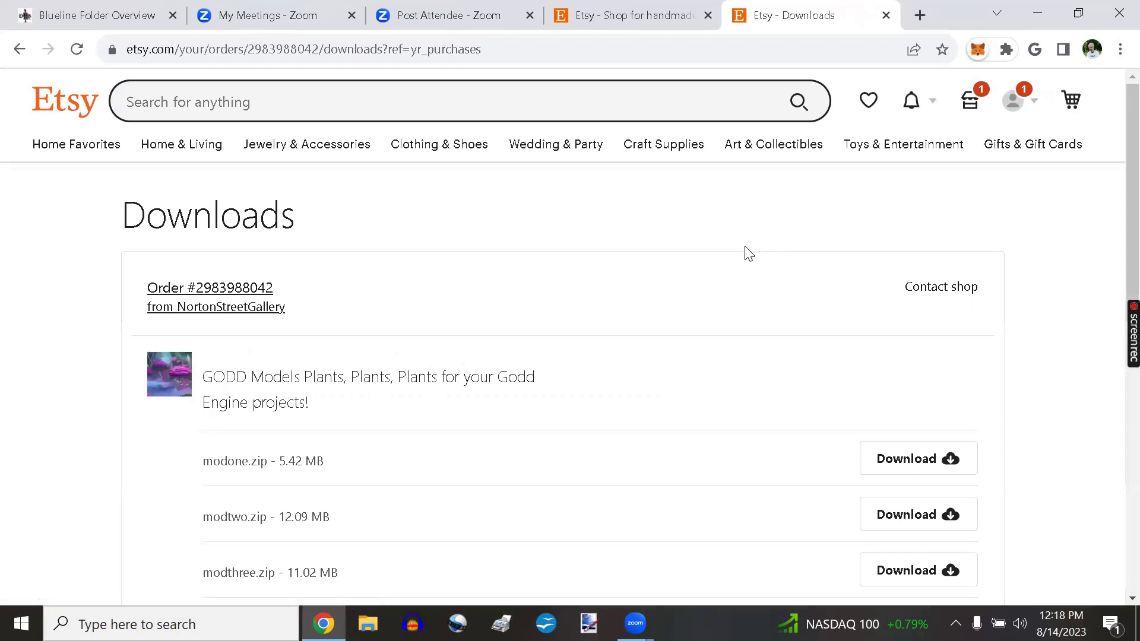
- Download modone.zip, modtwo.zip, modthree.zip, modfour.zip and modfive.zip from the plants order, and dismiss the list of finished downloads
scroll(745, 252, down, 3)
scroll(730, 239, down, 2)
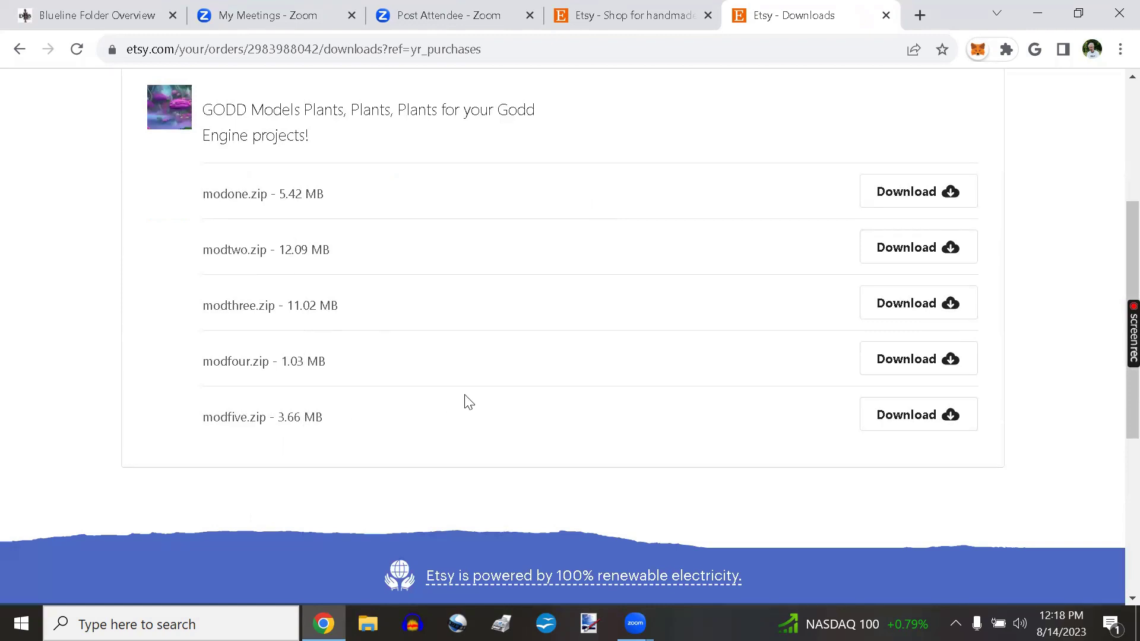
click(902, 193)
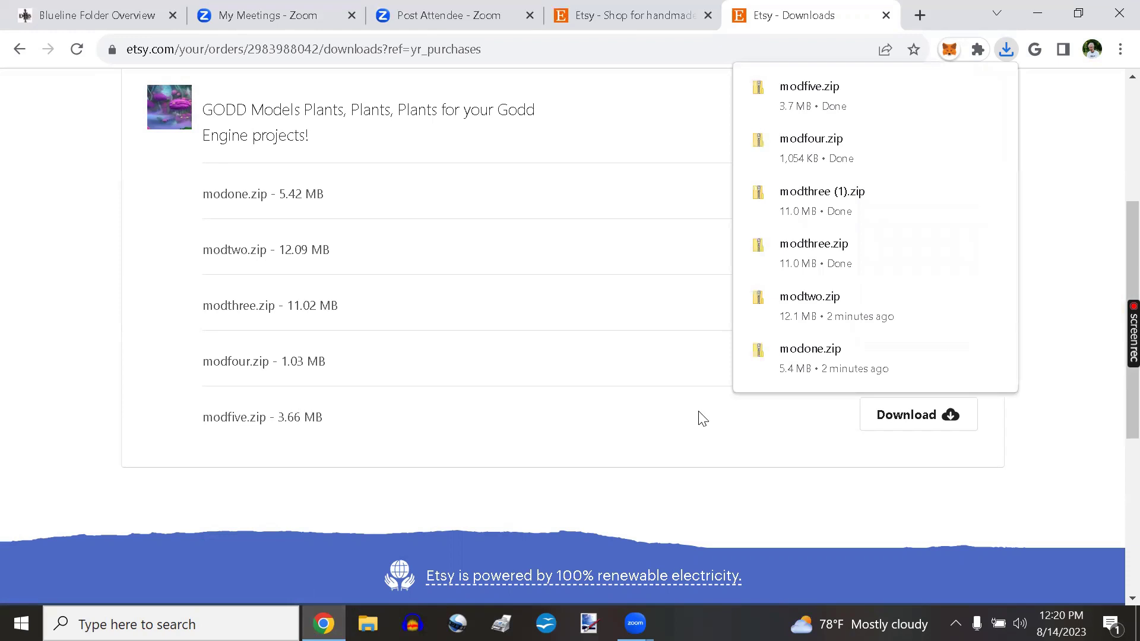
key(Escape)
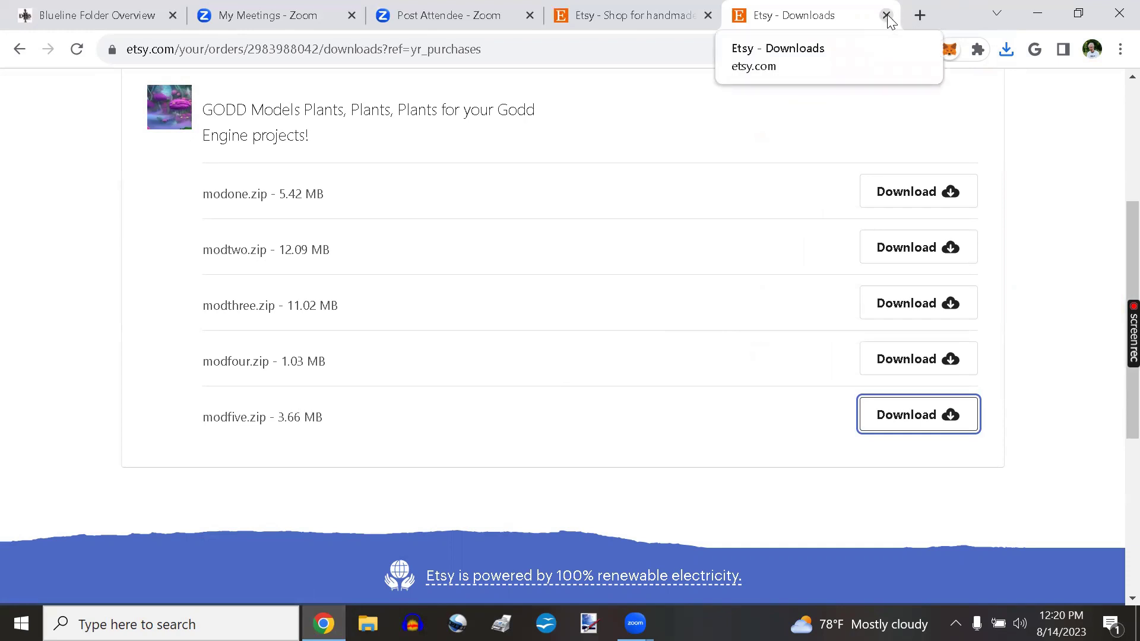
- Check the Purchases entry among the Etsy account options and close the order's Downloads page
scroll(819, 191, up, 5)
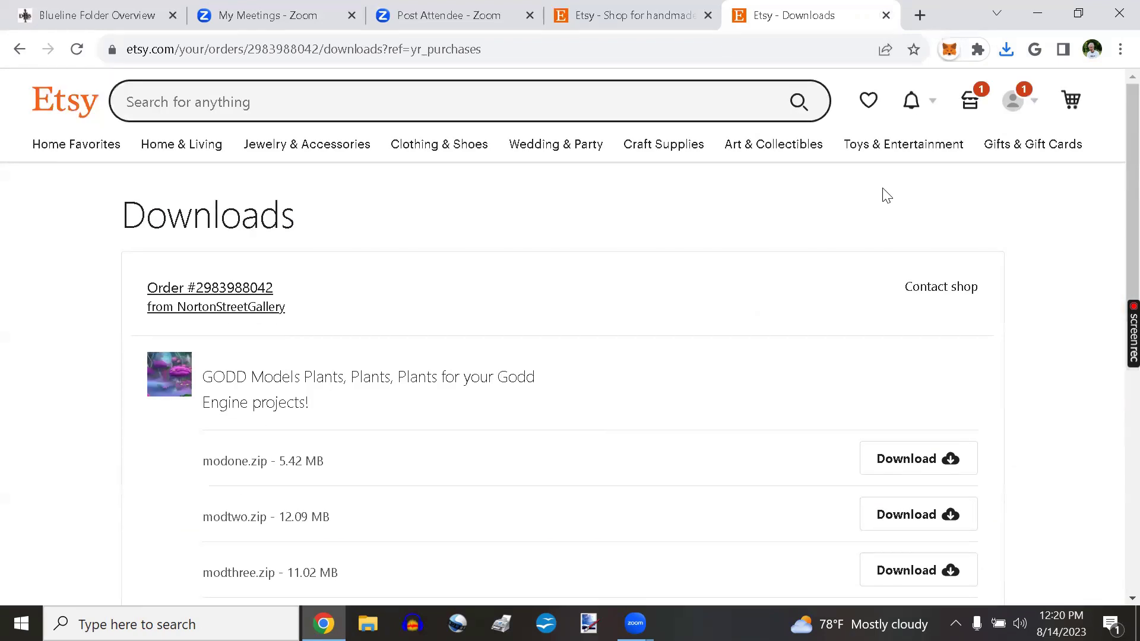
click(1014, 107)
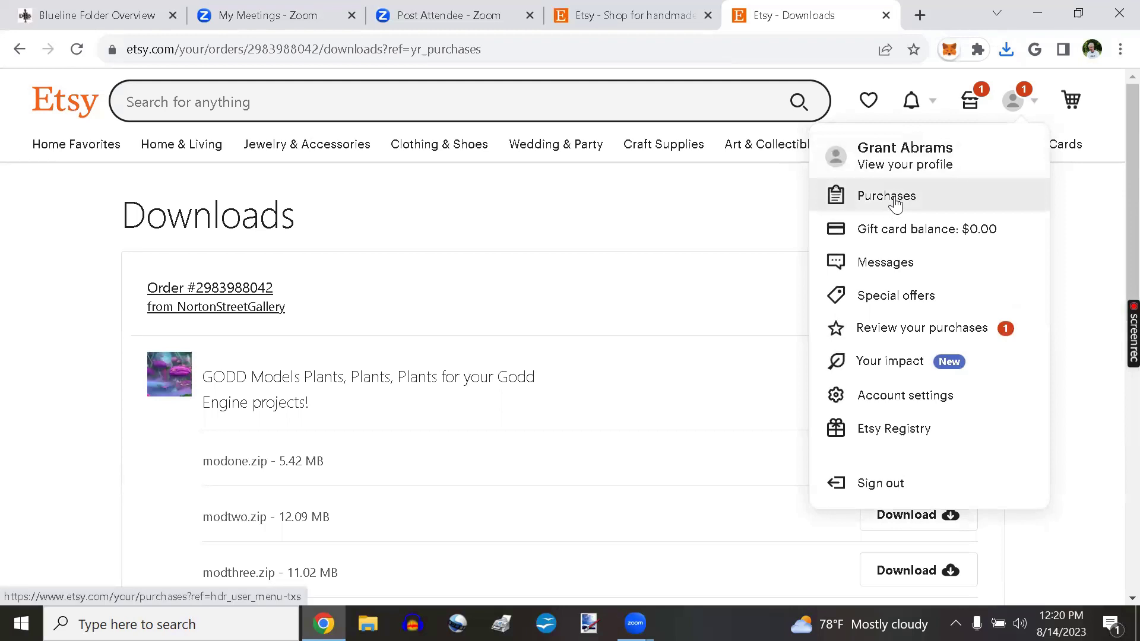
click(671, 262)
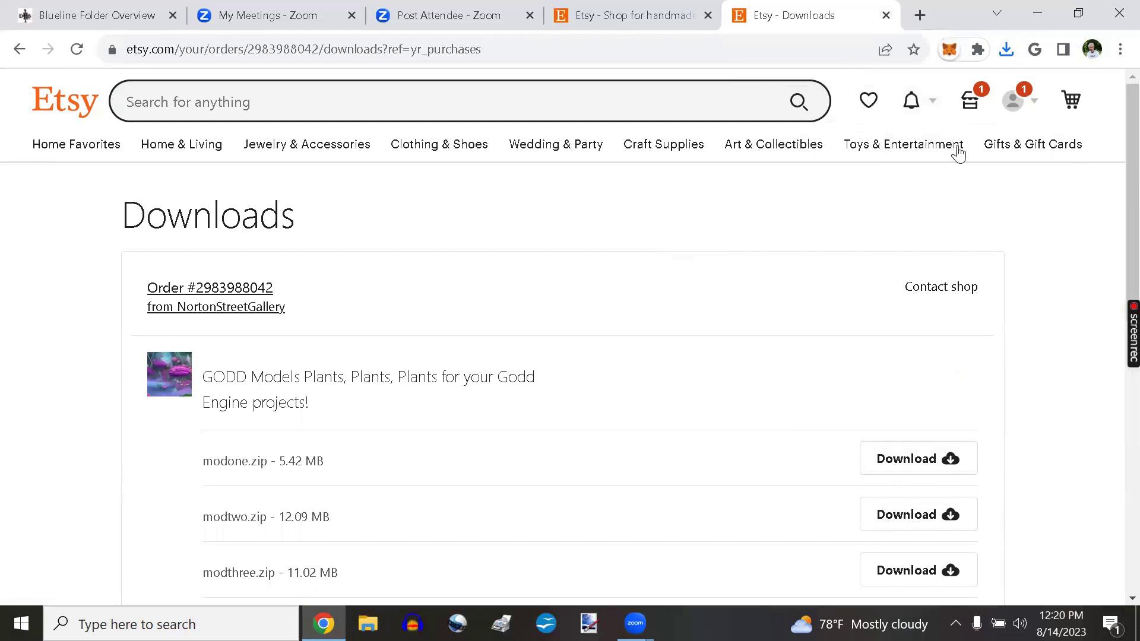
click(885, 16)
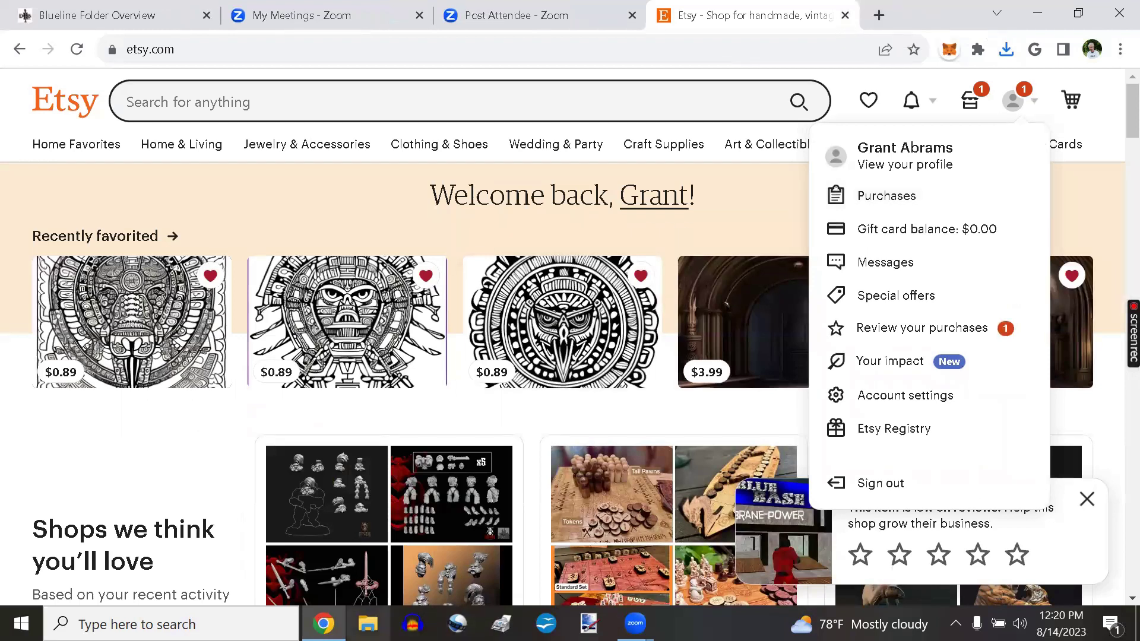
- Switch to File Explorer and show the Downloads folder in a maximized window
click(368, 623)
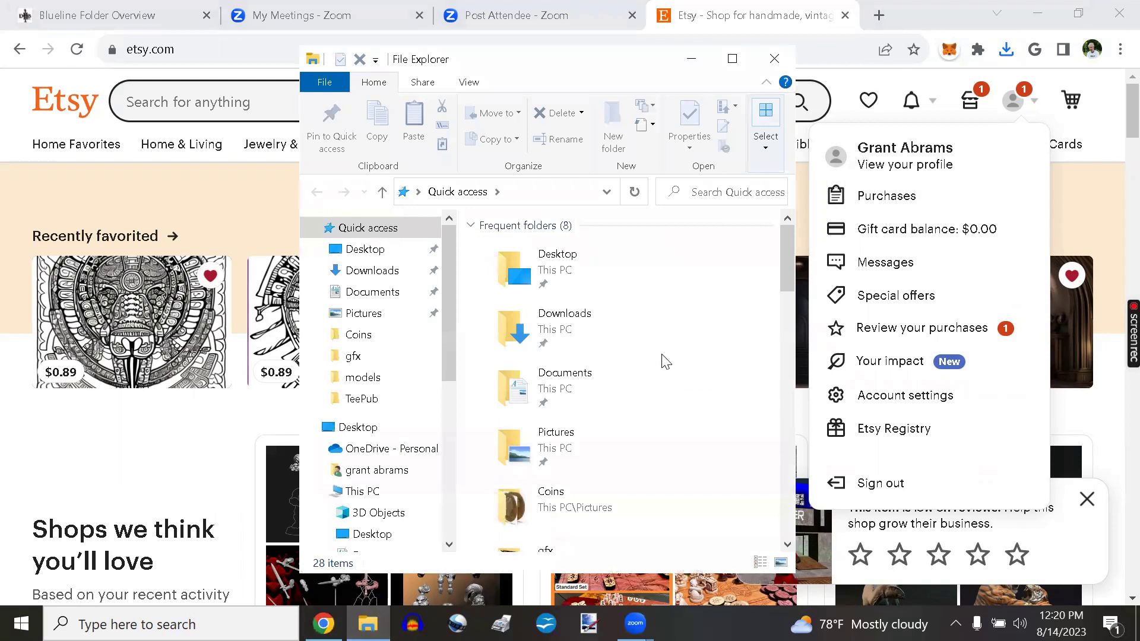
click(391, 271)
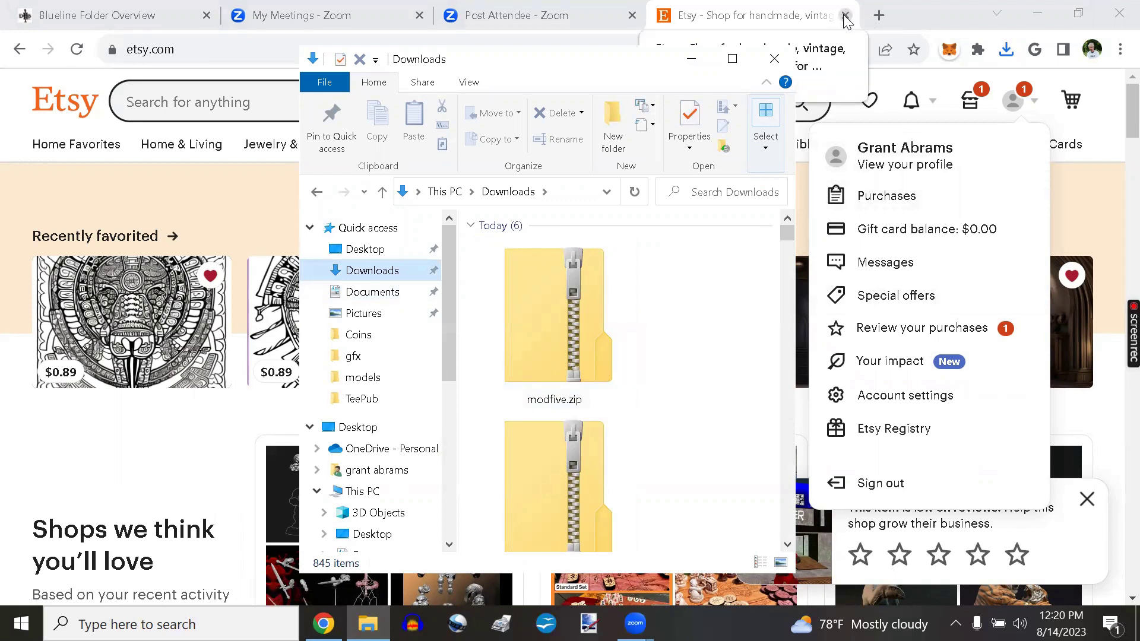
click(732, 59)
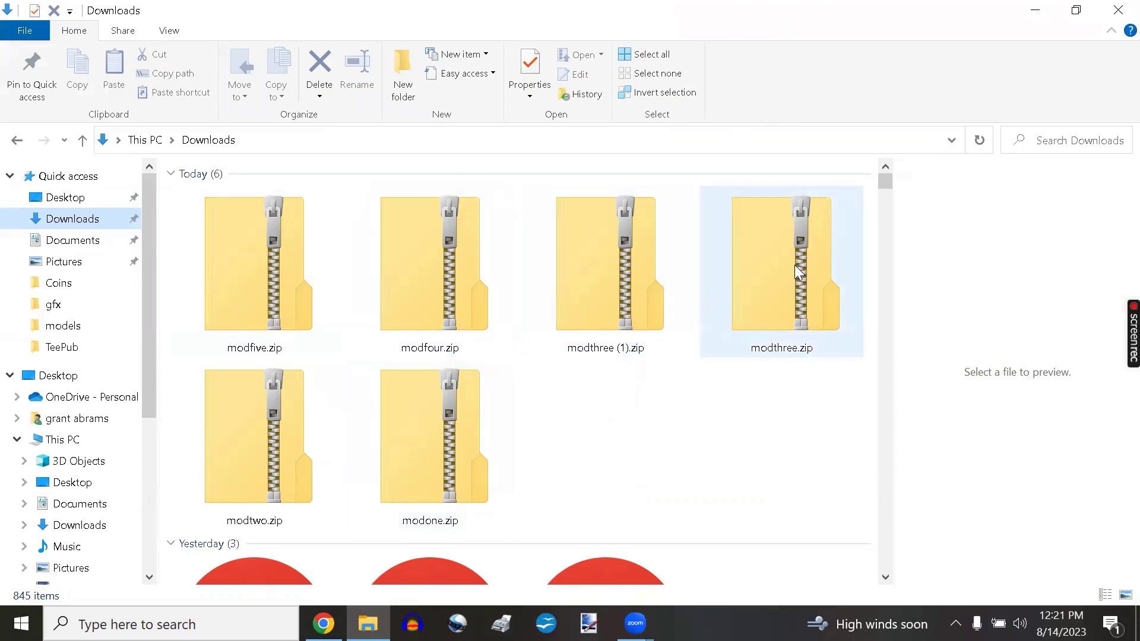
- Delete the duplicate archive modthree (1).zip from the Downloads folder
click(612, 286)
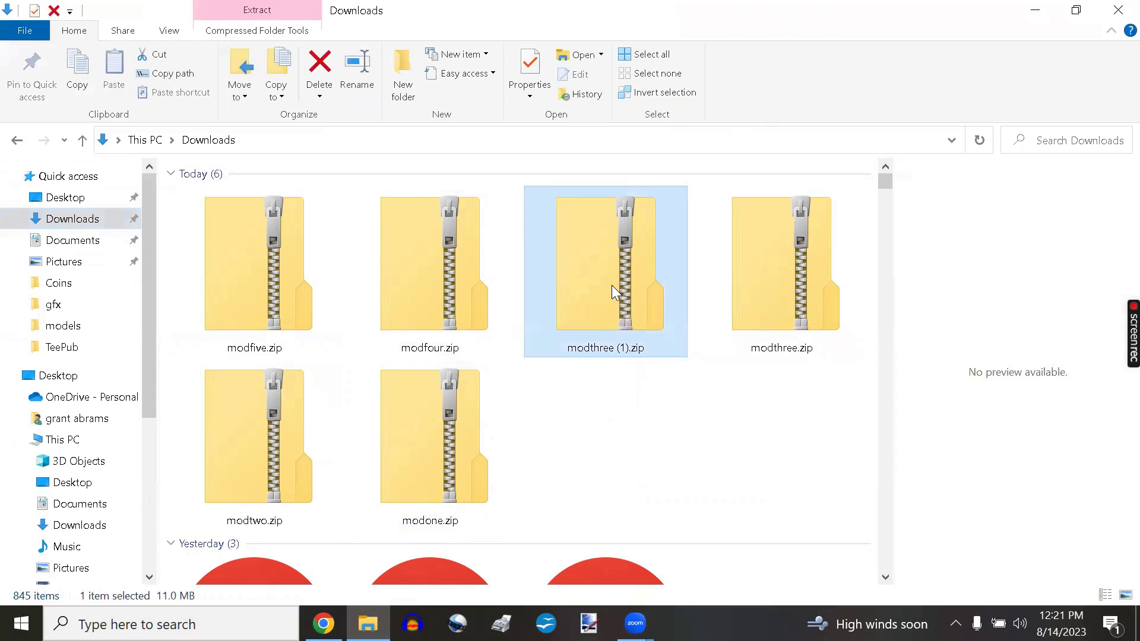
right_click(612, 285)
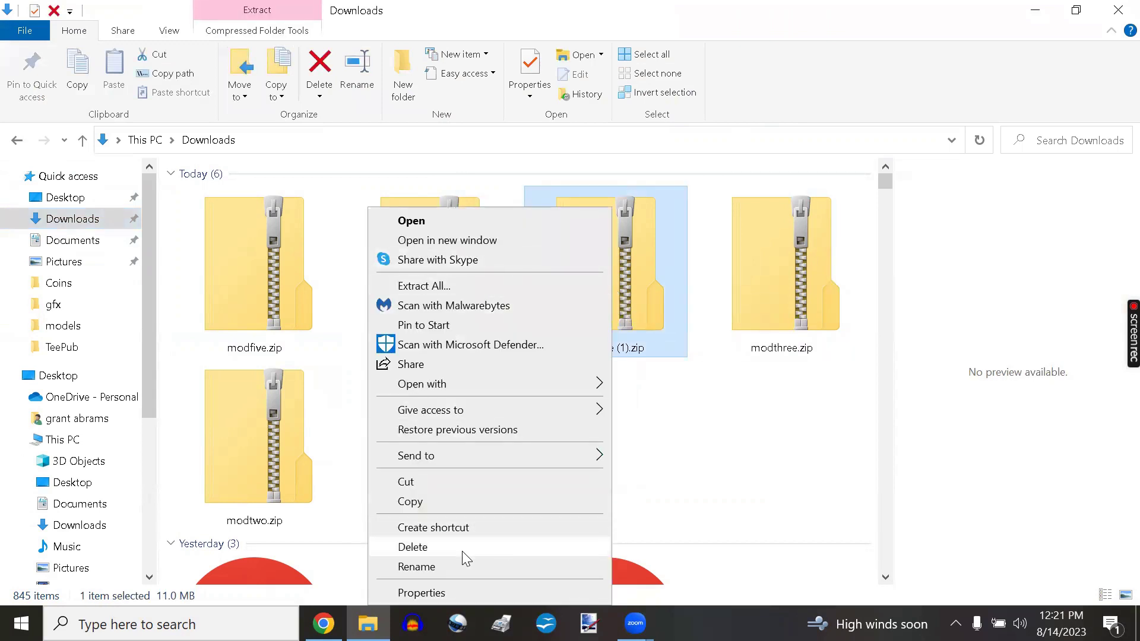
click(423, 547)
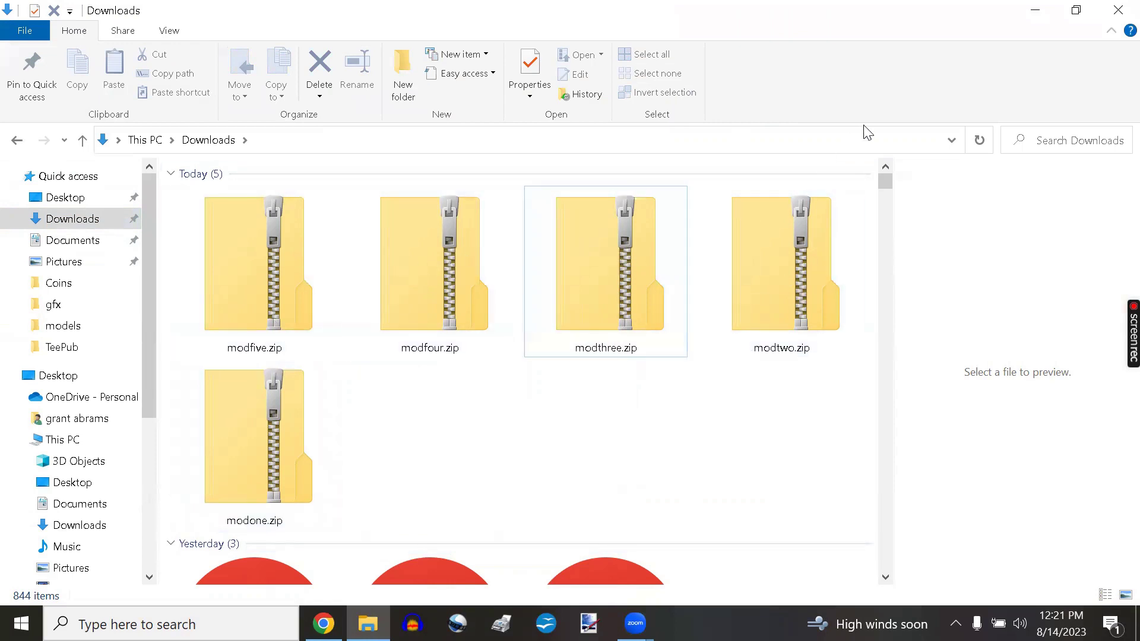
- Extract modone.zip into a modone folder inside Downloads and close the window showing the extracted files
click(251, 455)
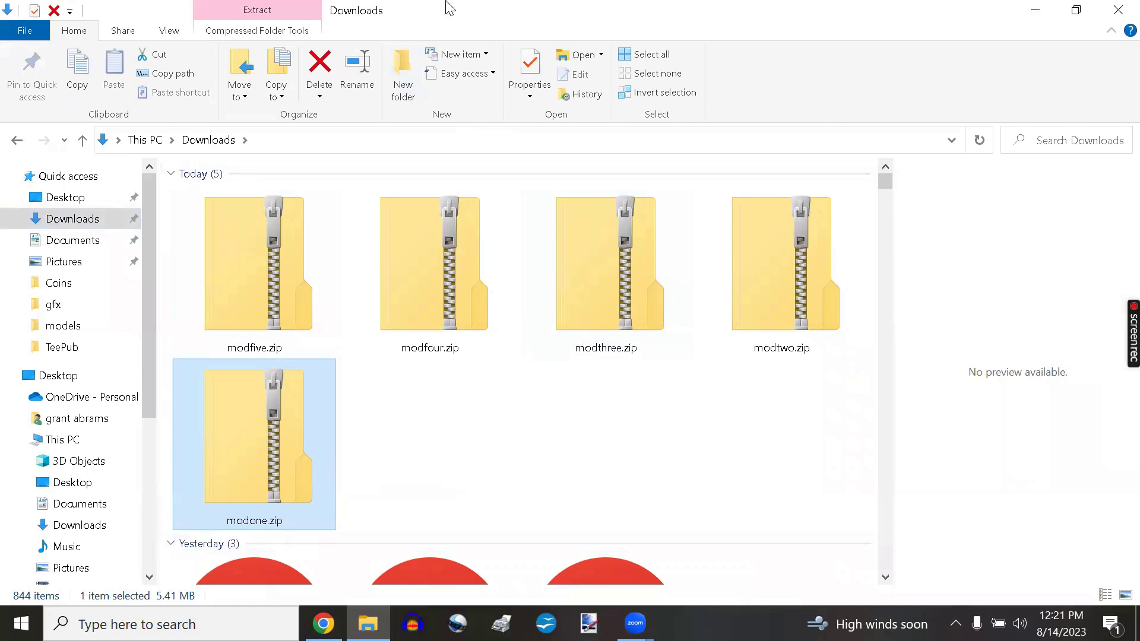
click(264, 15)
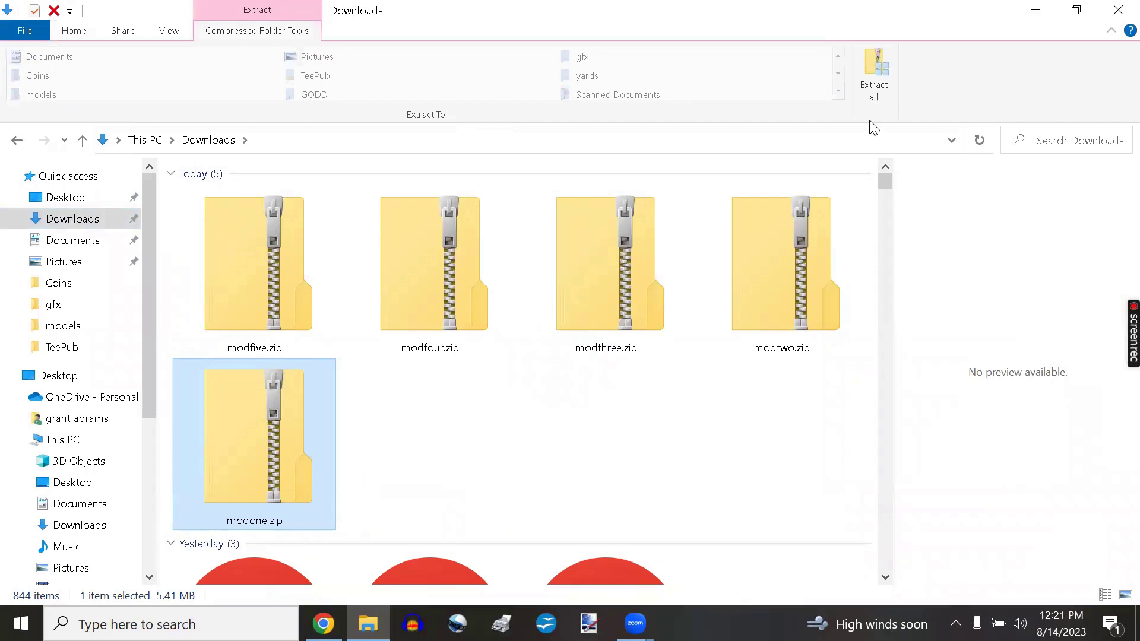
click(873, 67)
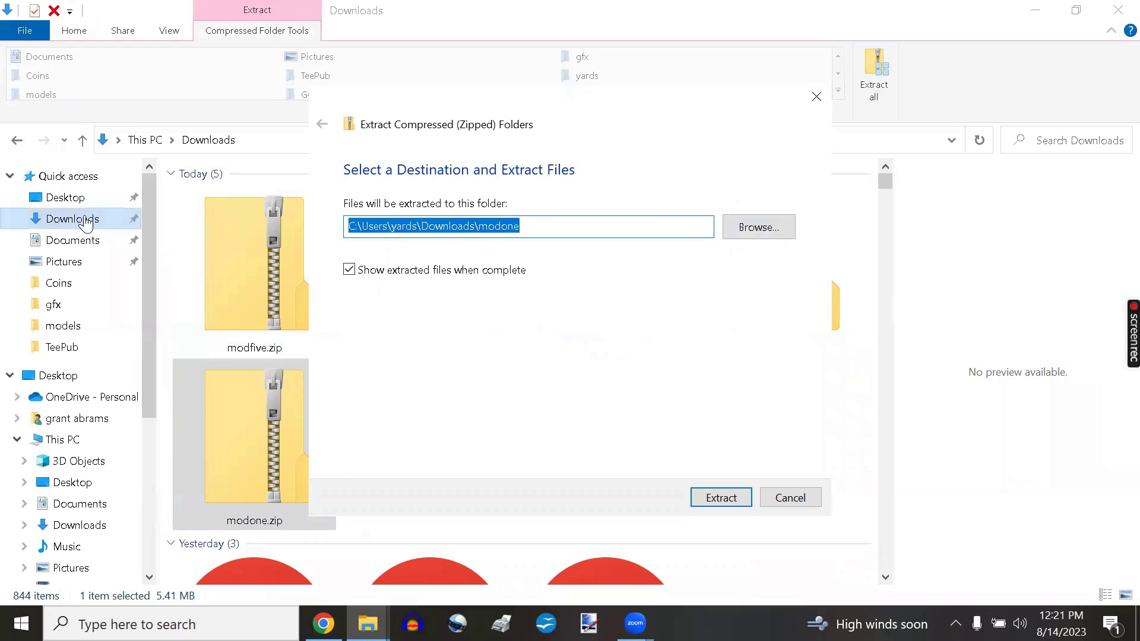
click(719, 497)
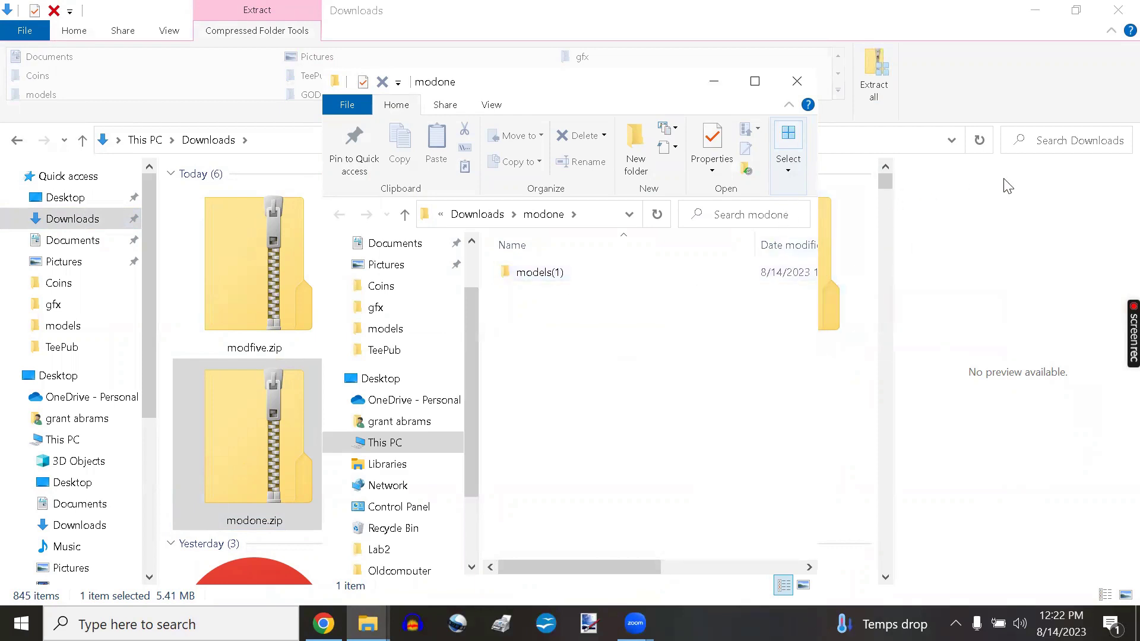
click(796, 81)
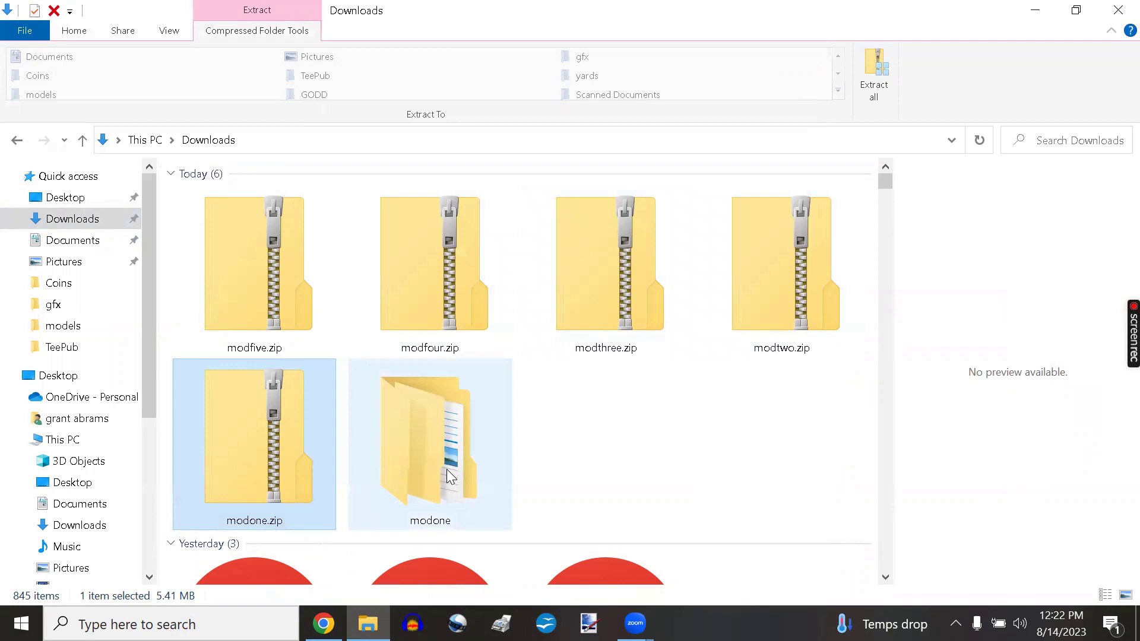
- Extract modtwo.zip into a modtwo folder inside Downloads and close the window showing the extracted files
mouse_move(450, 476)
click(769, 309)
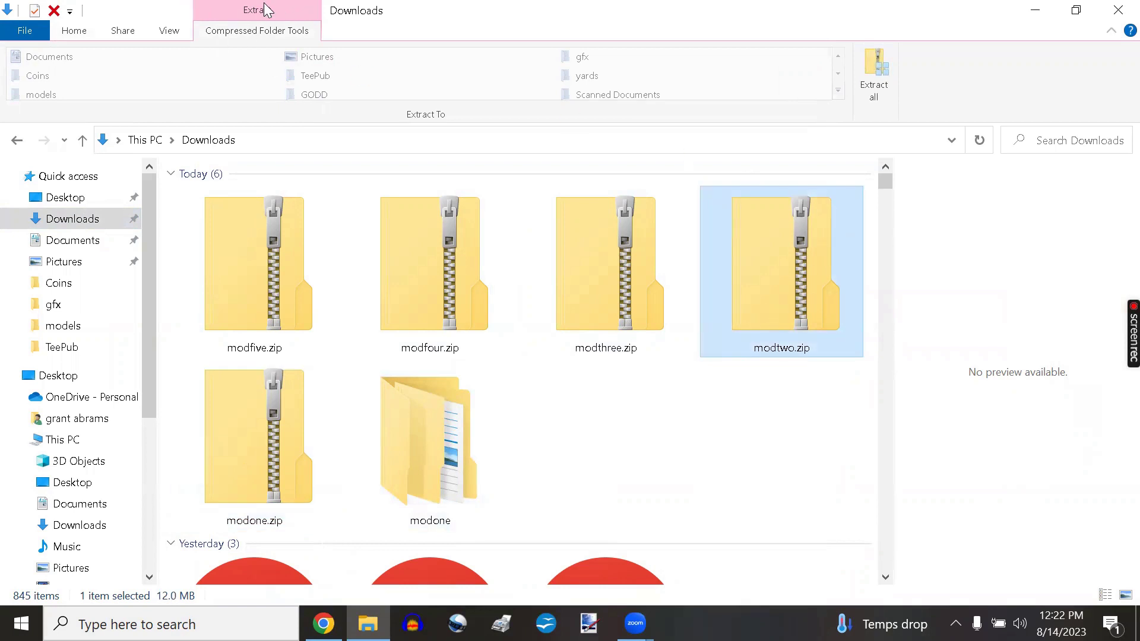
click(869, 80)
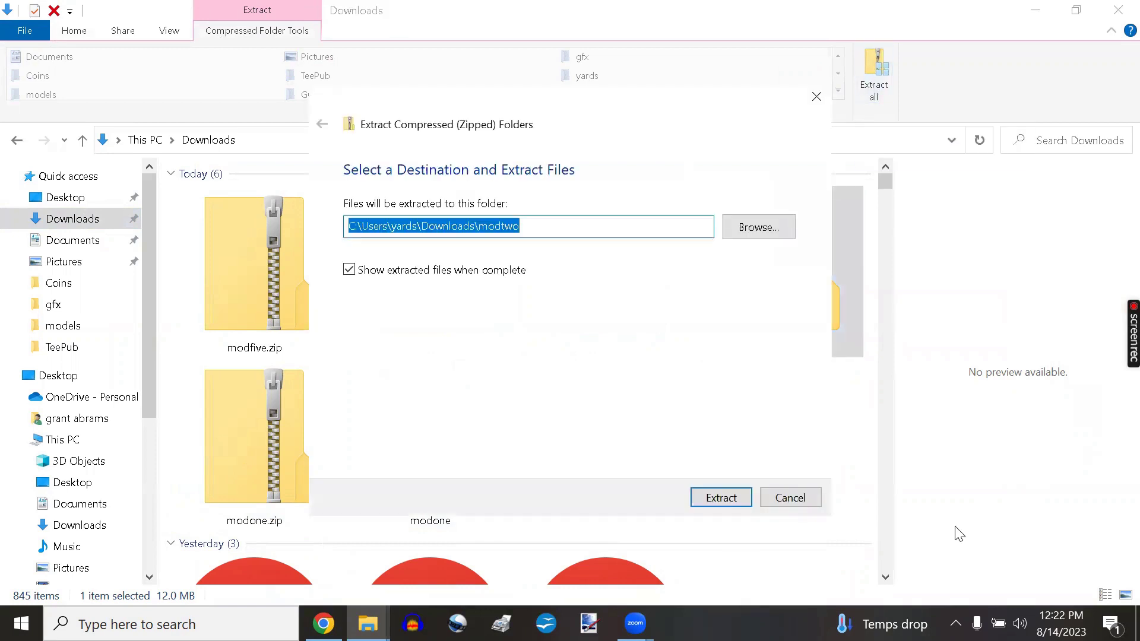
click(709, 502)
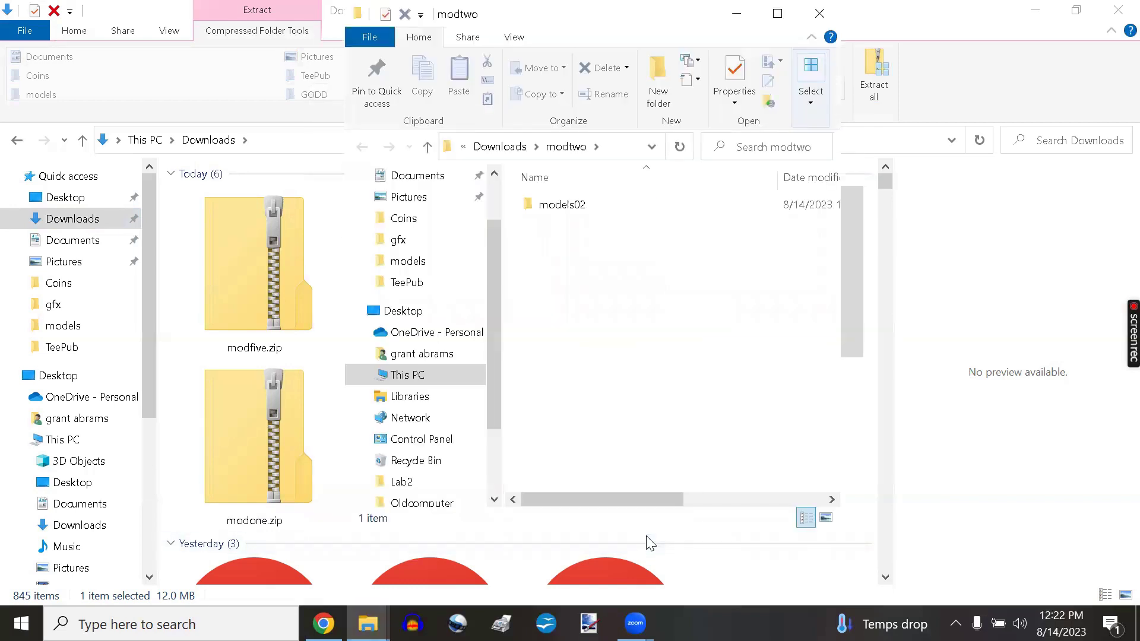
click(818, 16)
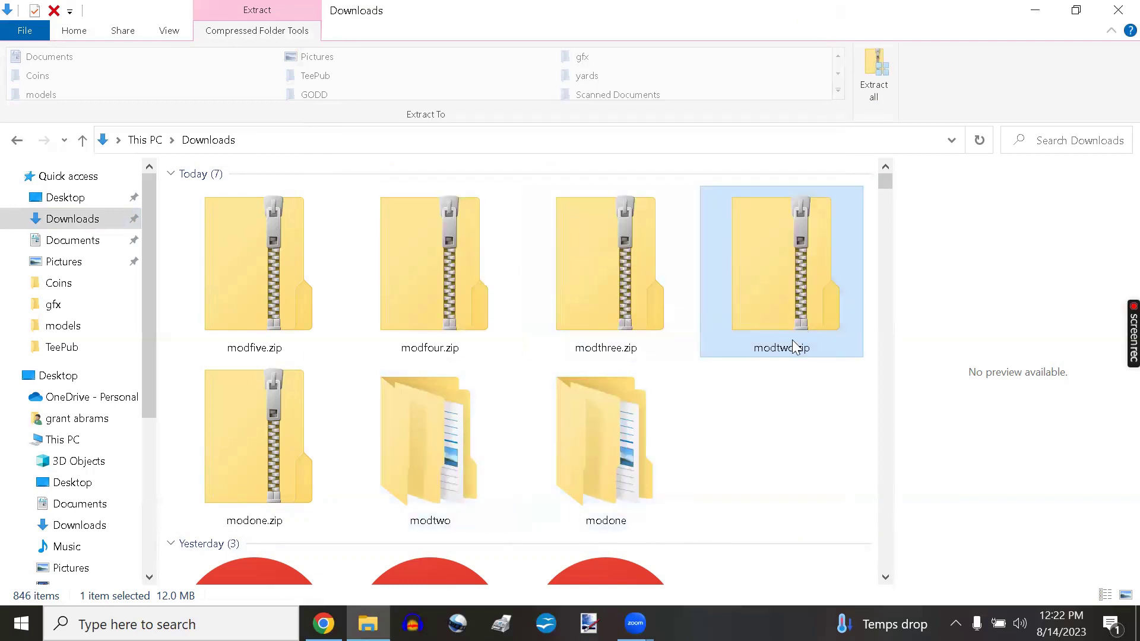
- Extract modthree.zip into a modthree folder inside Downloads and close the window showing the extracted files
click(605, 271)
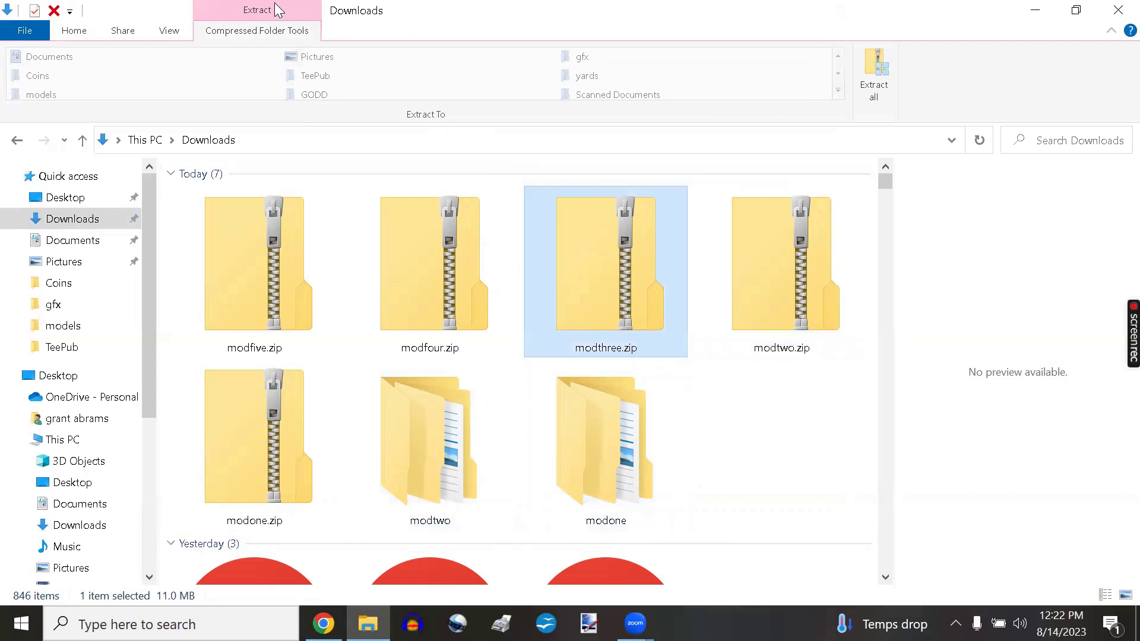
click(877, 57)
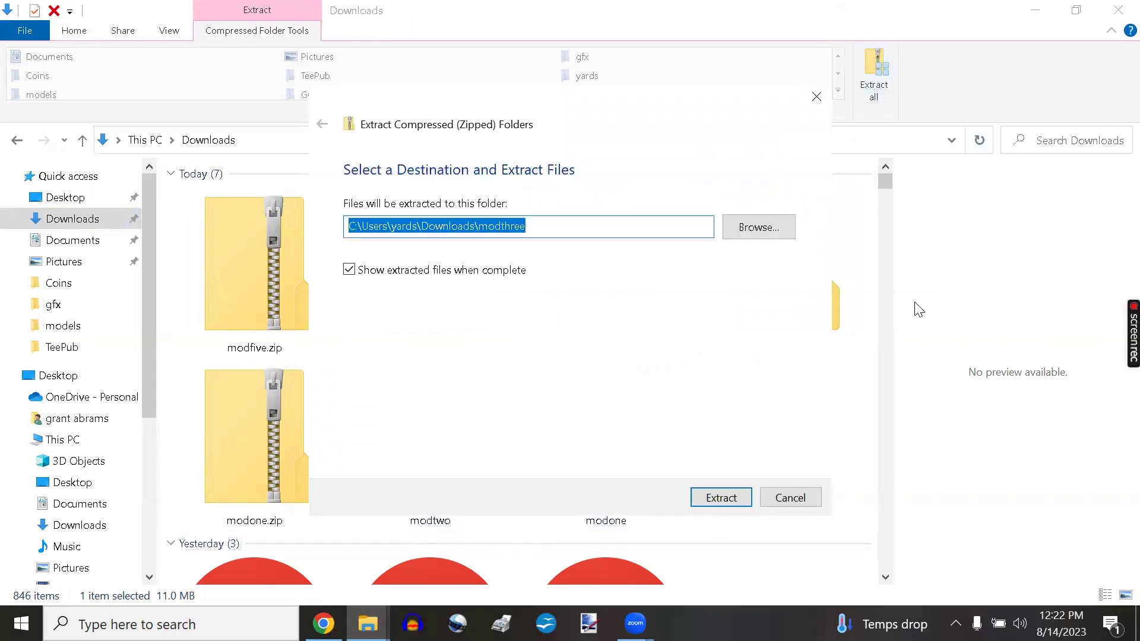
click(720, 498)
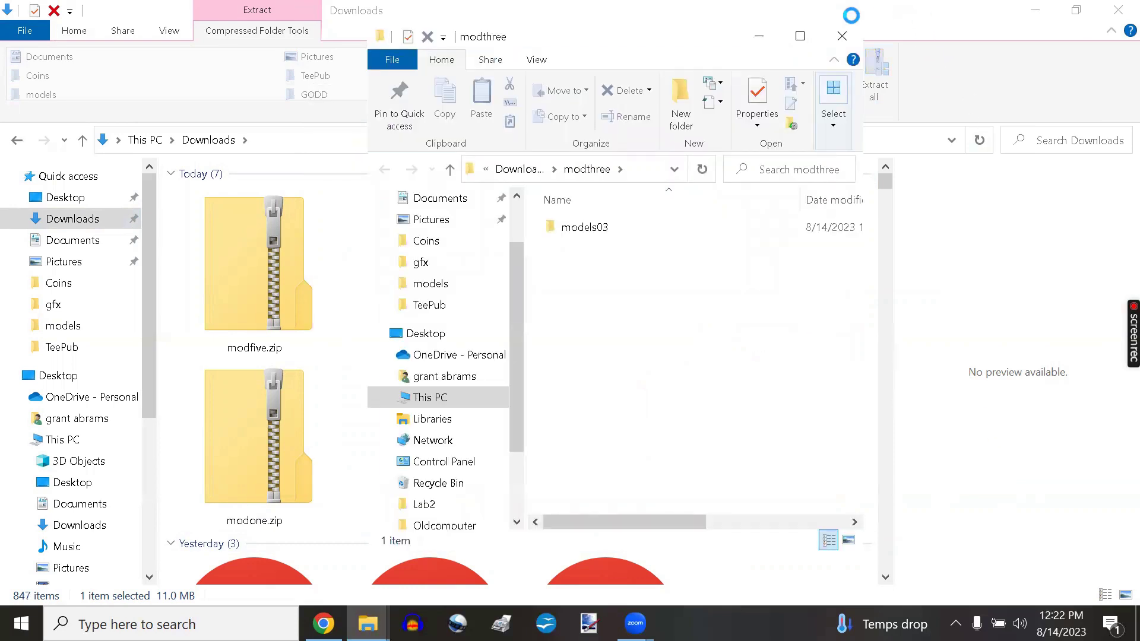
click(843, 34)
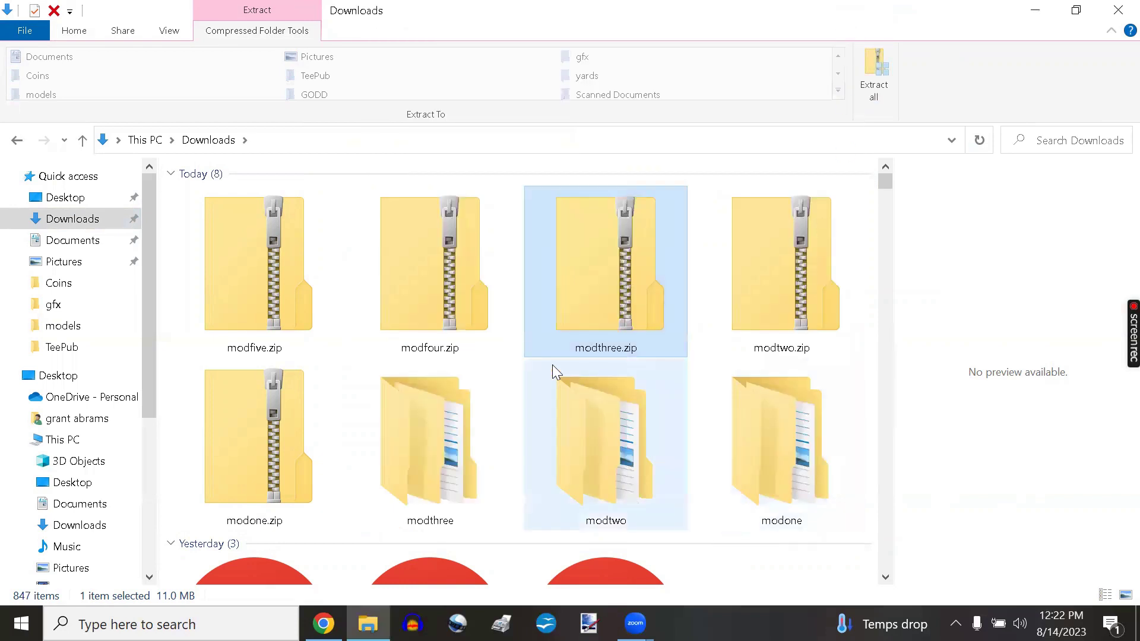
- Extract modfour.zip into a modfour folder inside Downloads and close the window showing the extracted files
click(456, 273)
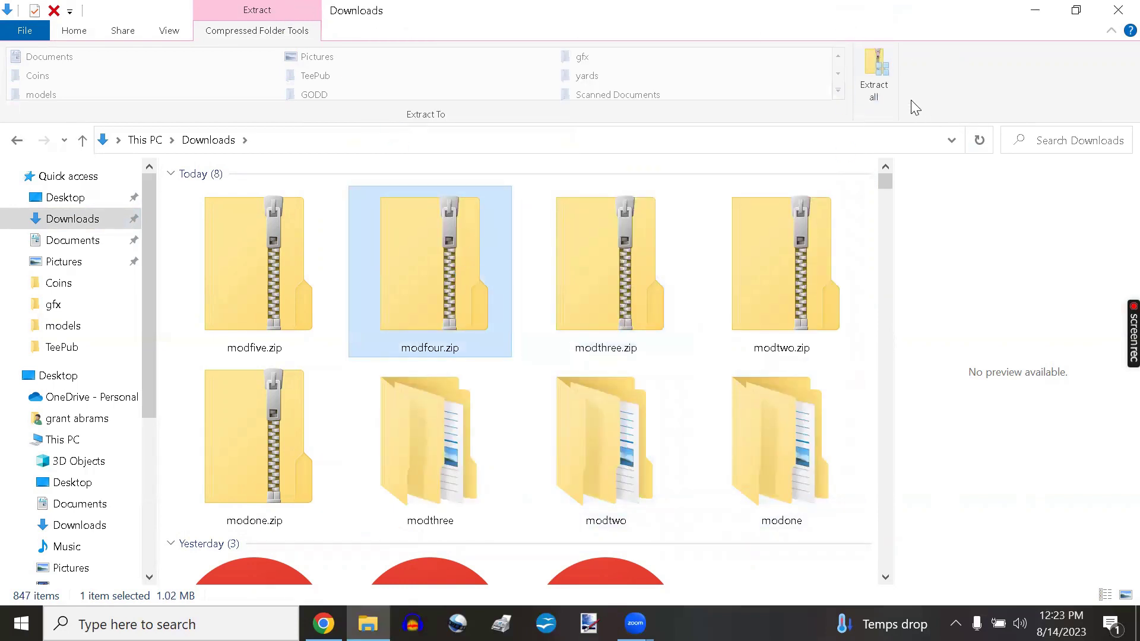
click(875, 67)
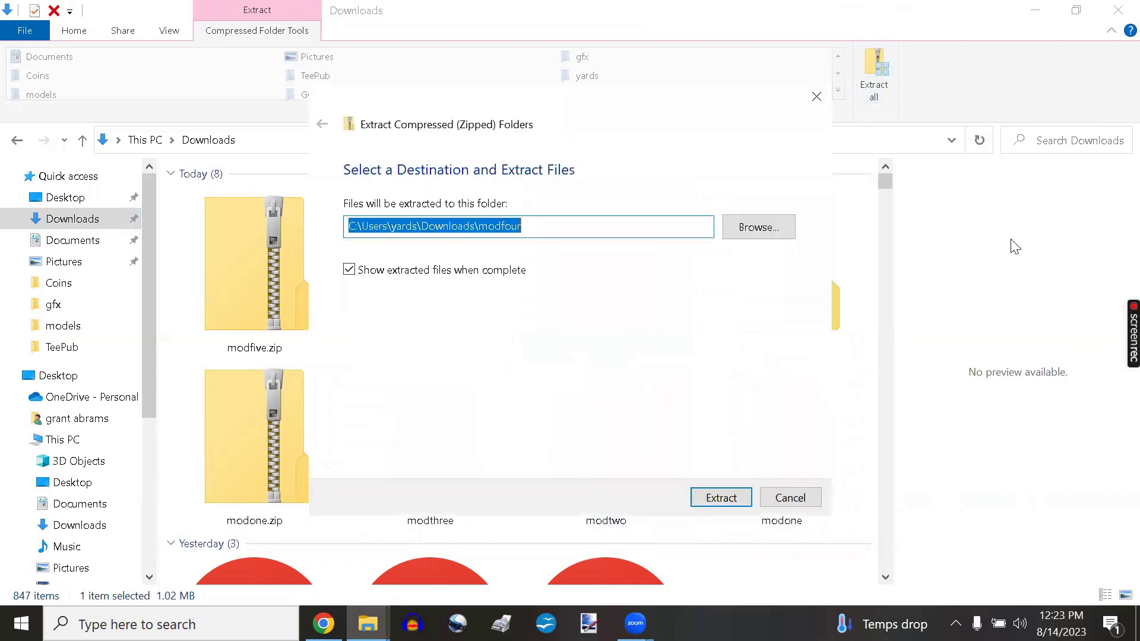
click(722, 499)
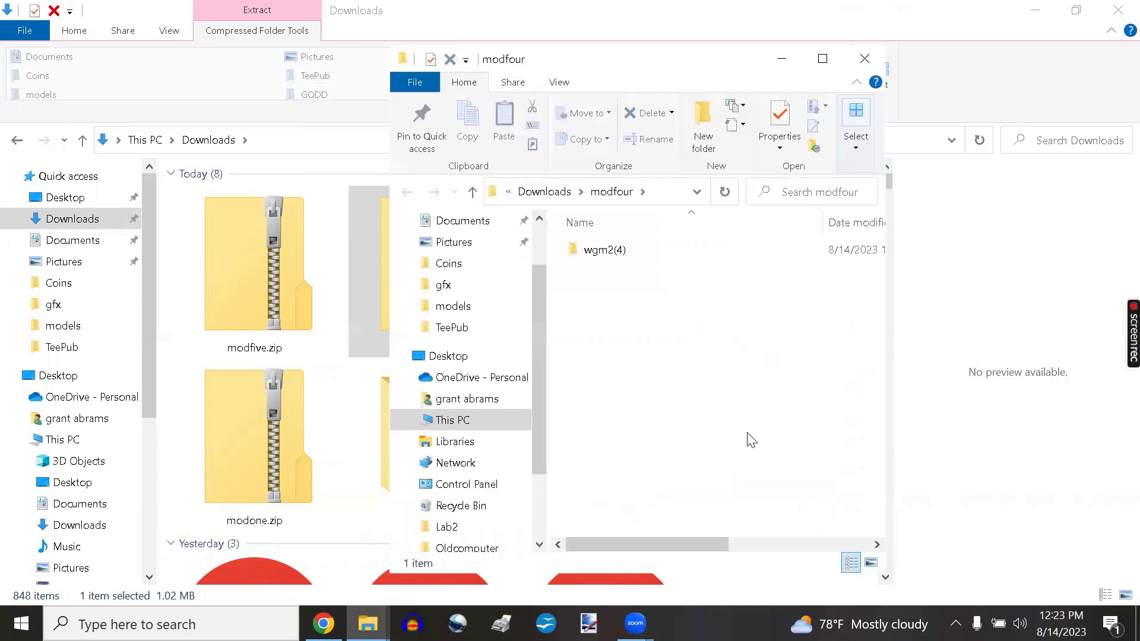
click(864, 58)
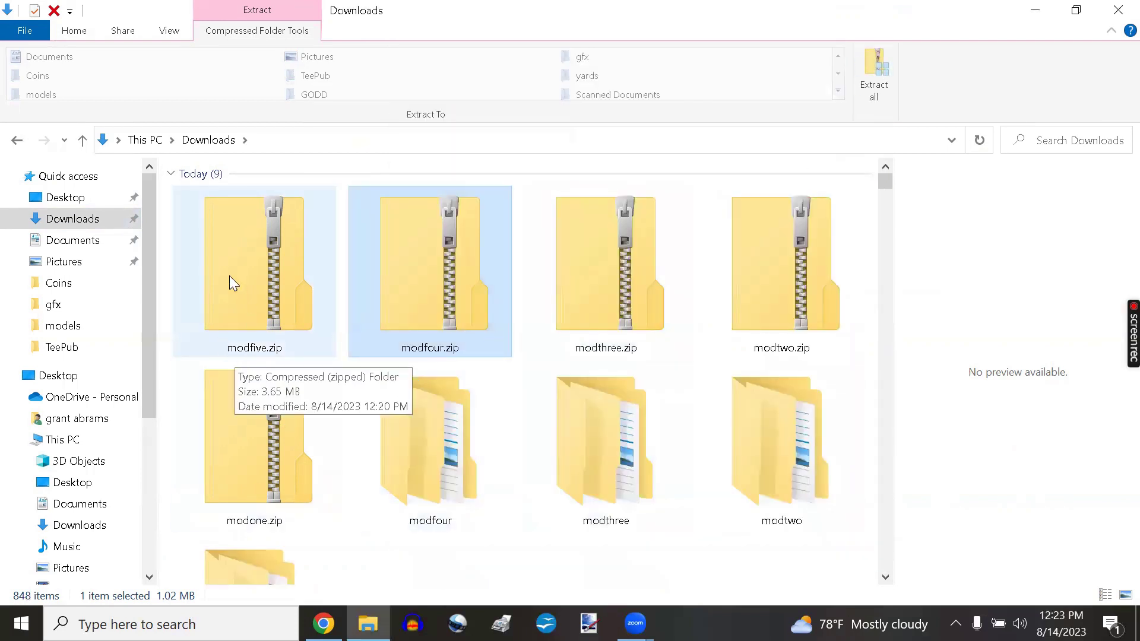
- Extract modfive.zip into a modfive folder inside Downloads and close the window showing the extracted files
click(233, 273)
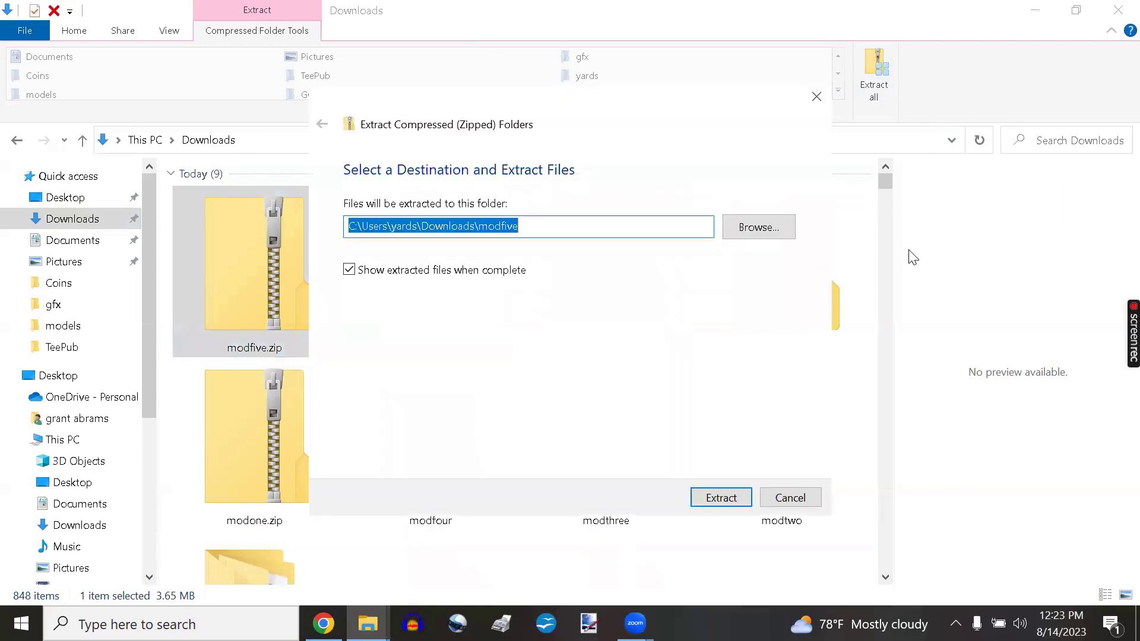
click(721, 498)
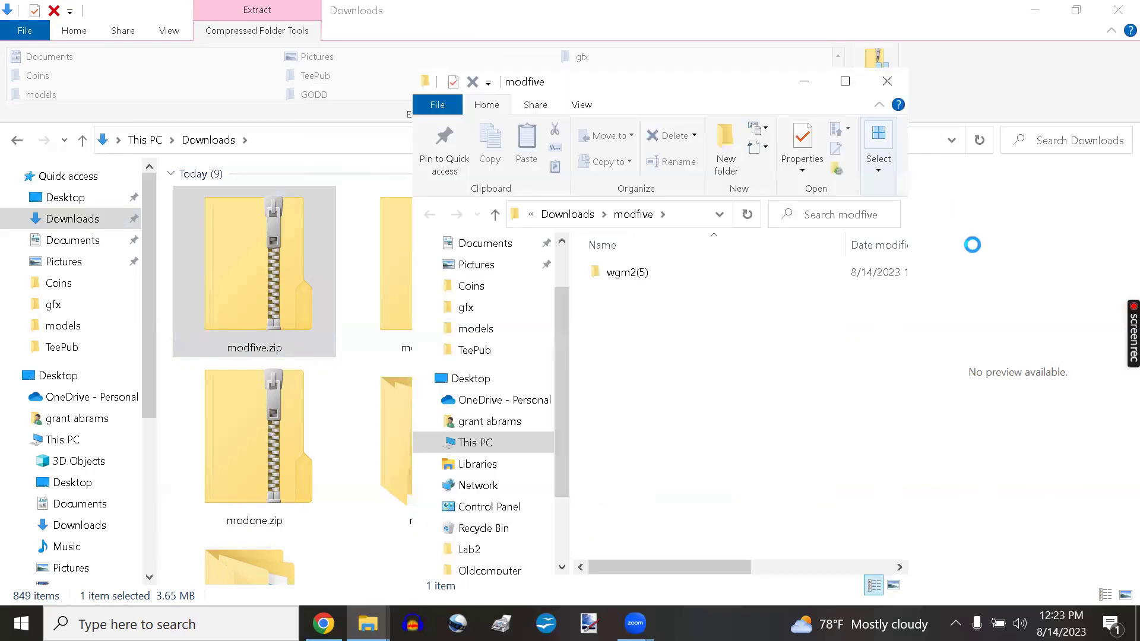
click(886, 81)
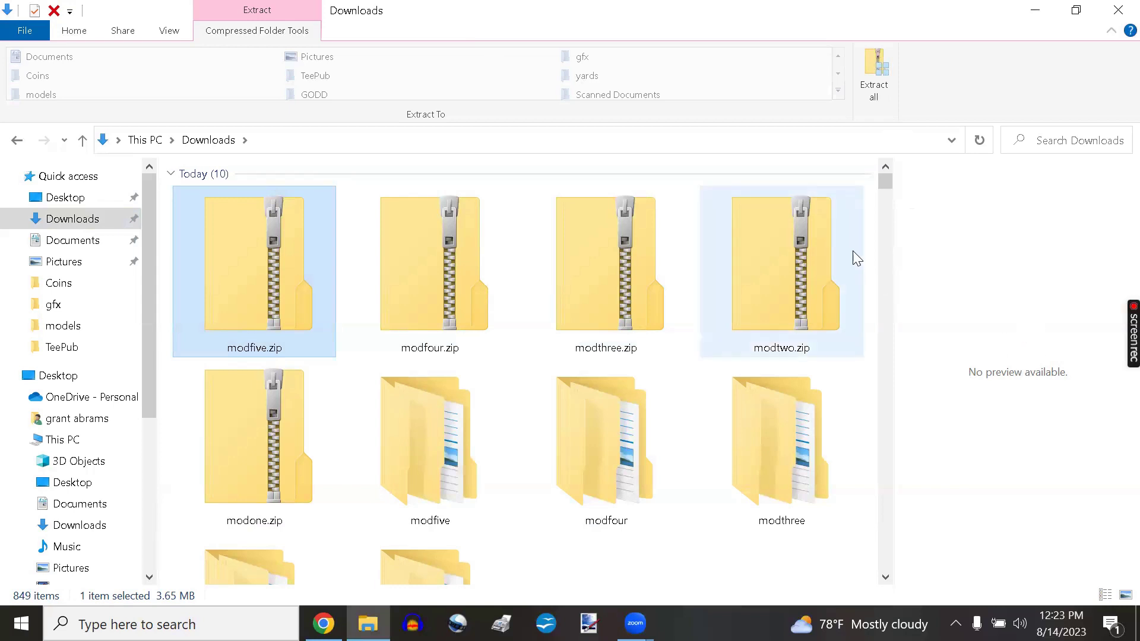
- Expand the GODD folder on the Windows-SSD (C:) drive in the folder tree, including its gfx and snd subfolders
drag(887, 180, 887, 182)
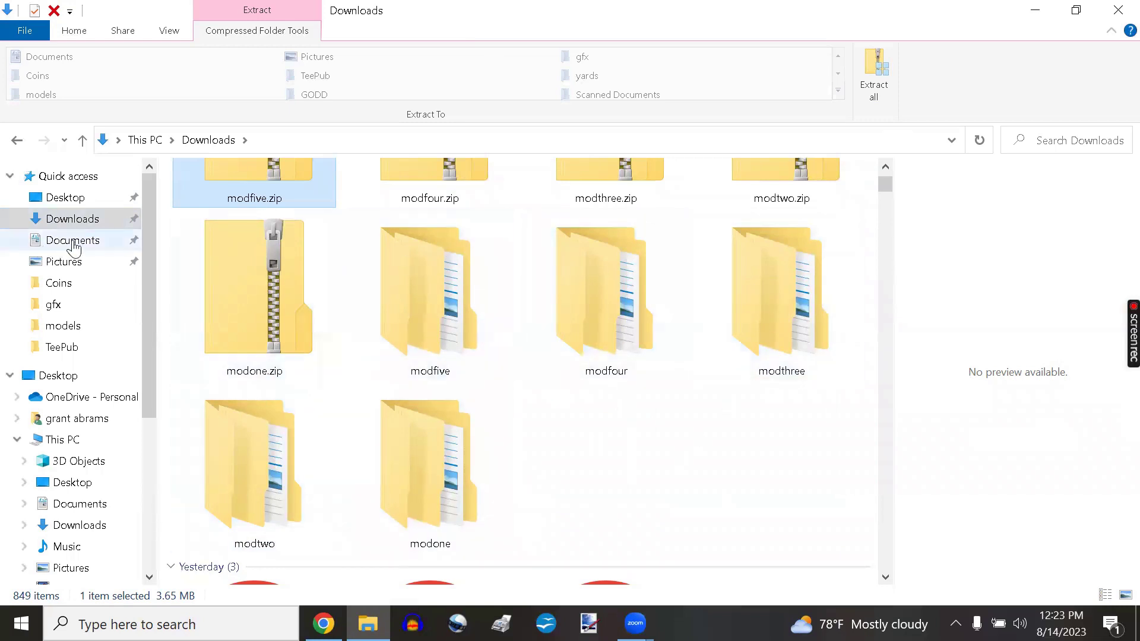
drag(146, 274, 148, 392)
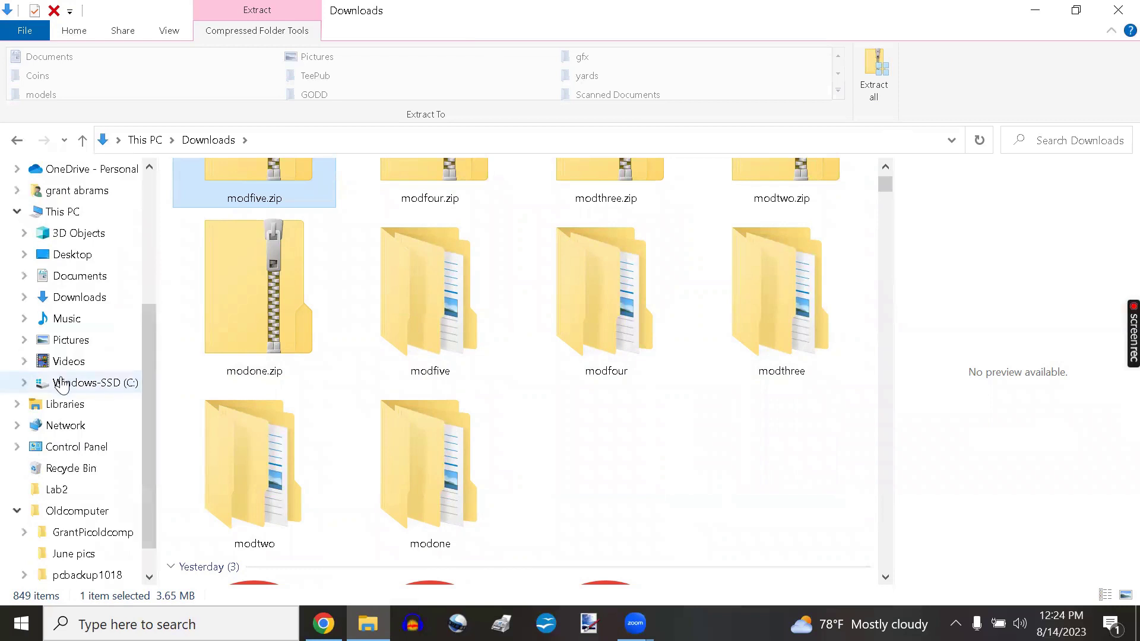
click(62, 385)
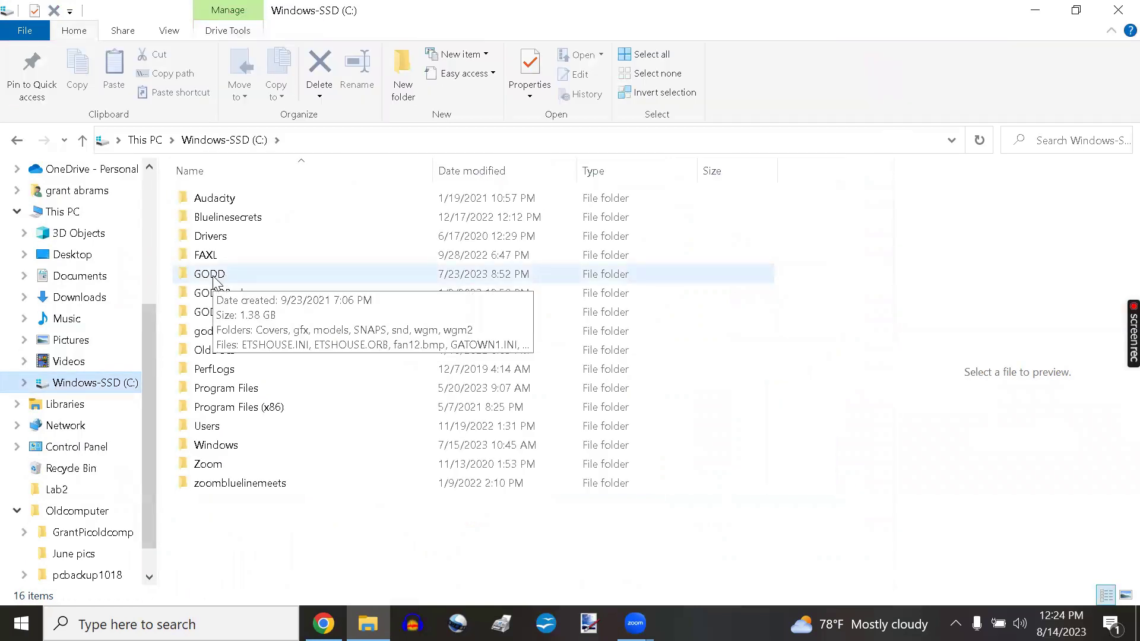
click(24, 383)
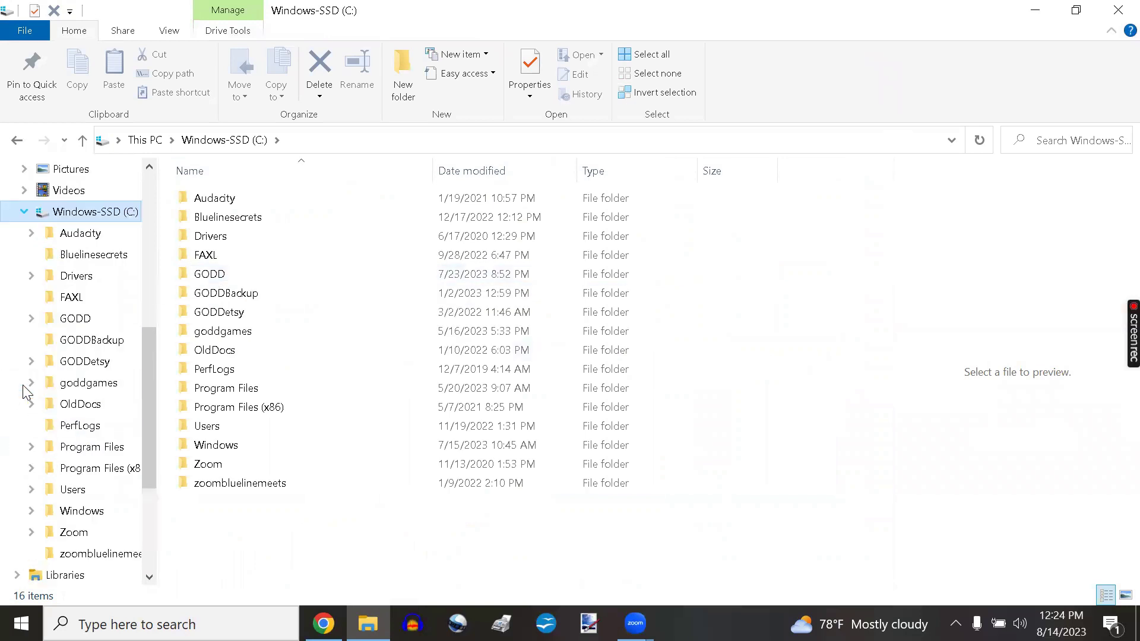
click(31, 319)
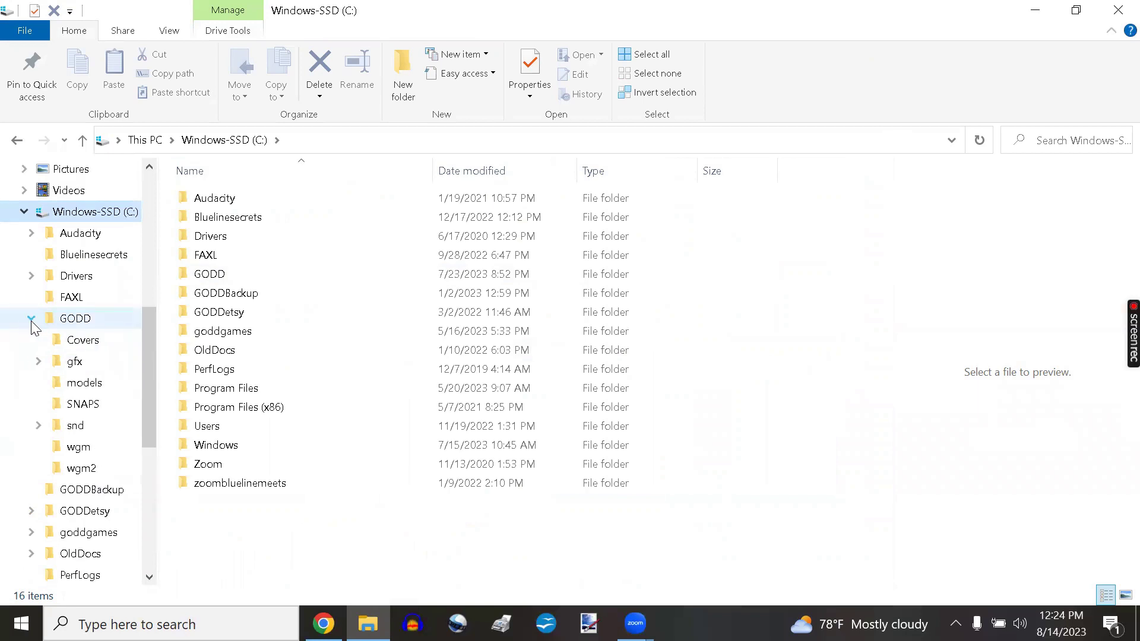
click(38, 361)
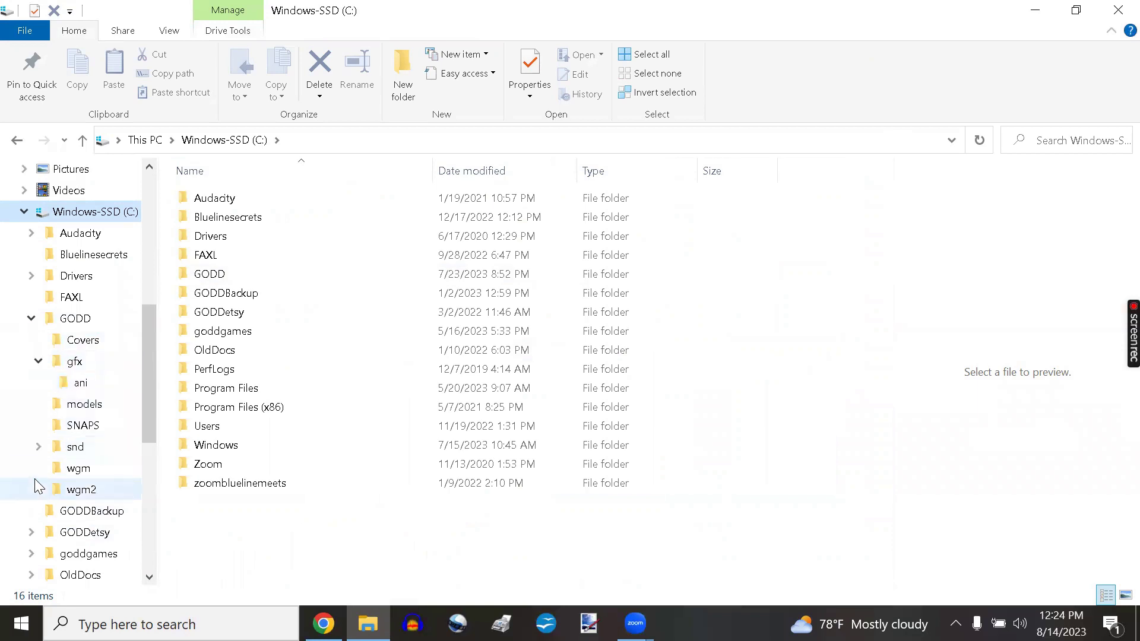
click(38, 446)
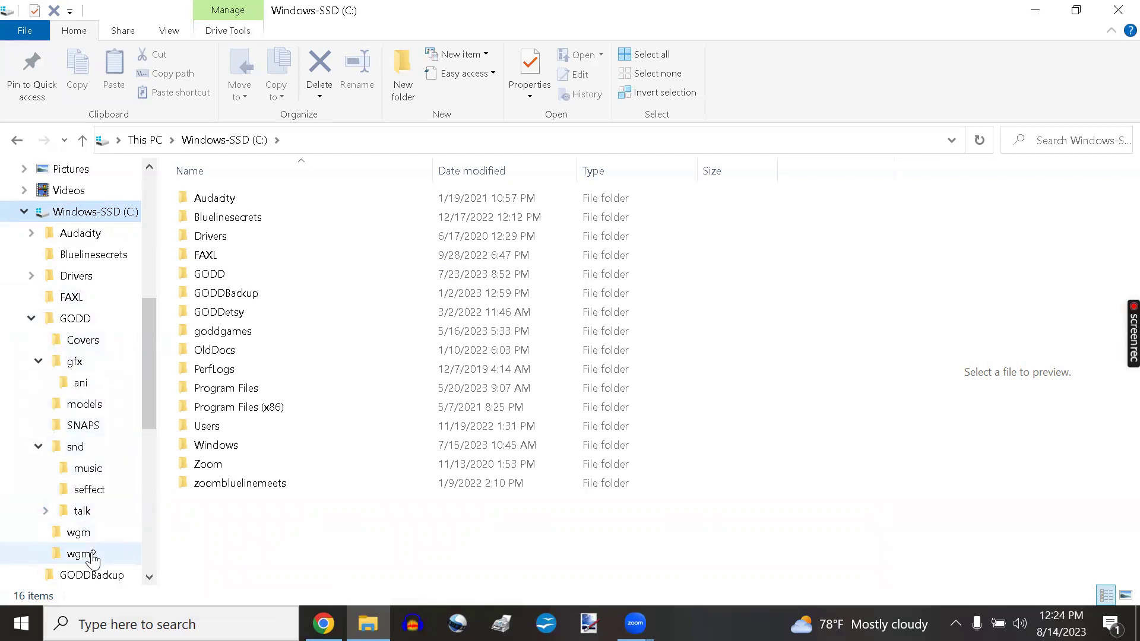
drag(149, 401, 148, 417)
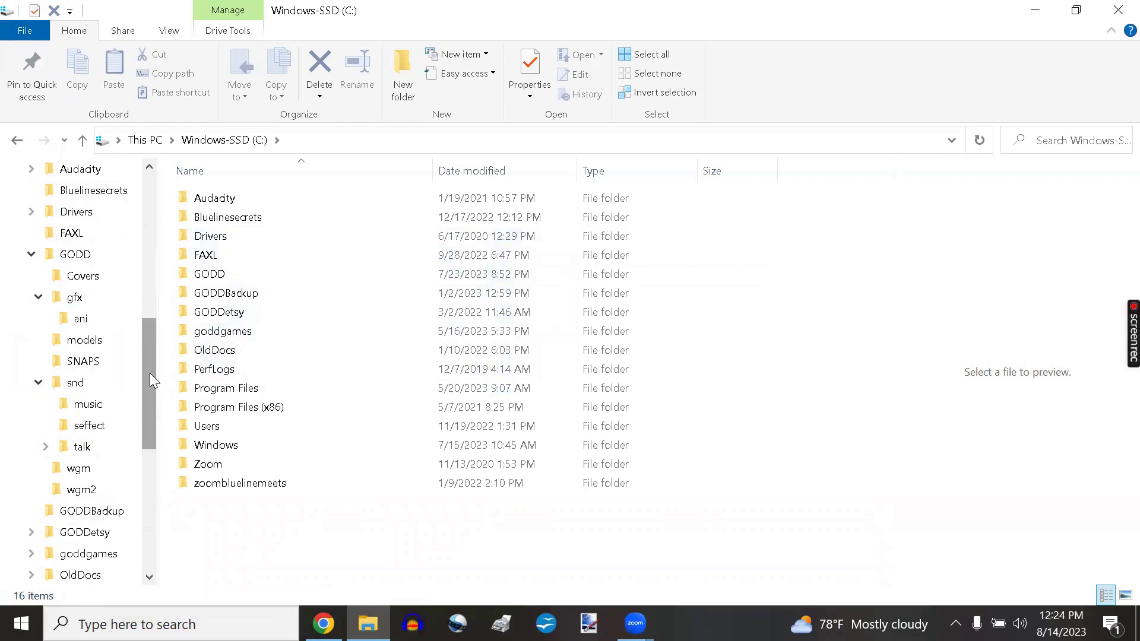
- Return to the Downloads folder with the extracted mod folders and the GODD folder tree both in view
drag(147, 364, 165, 284)
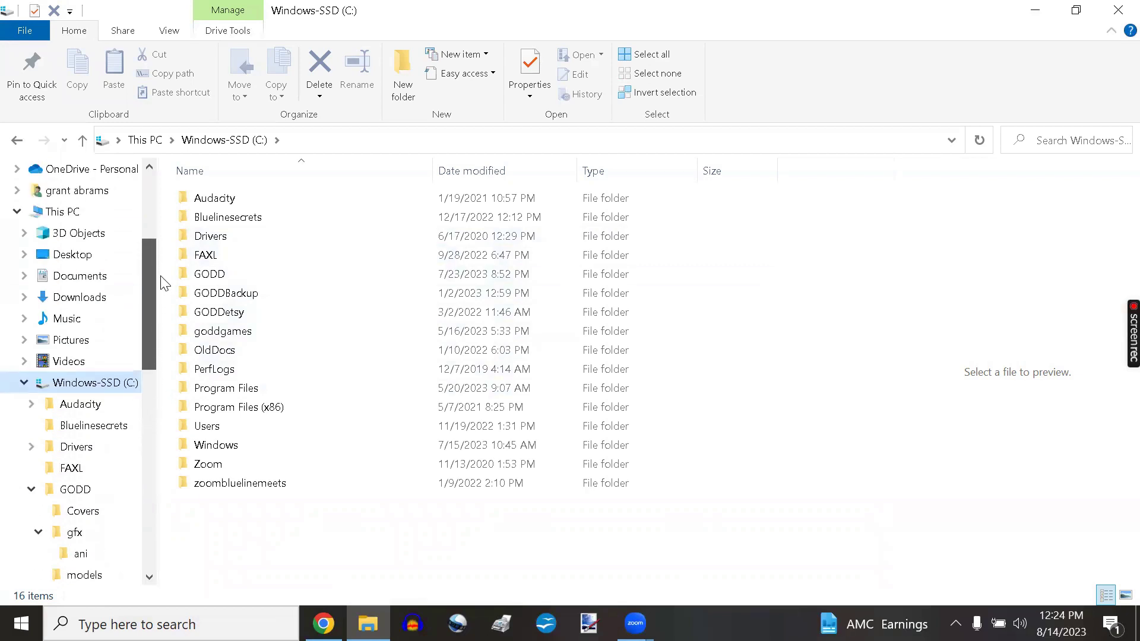
scroll(156, 299, down, 1)
click(106, 234)
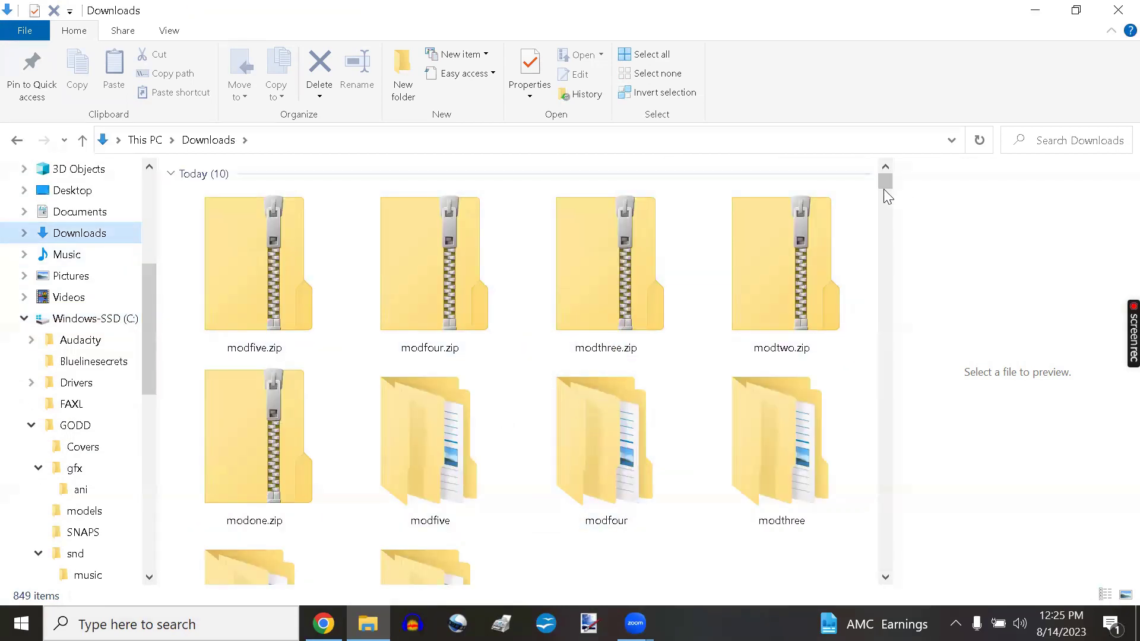
drag(881, 179, 885, 181)
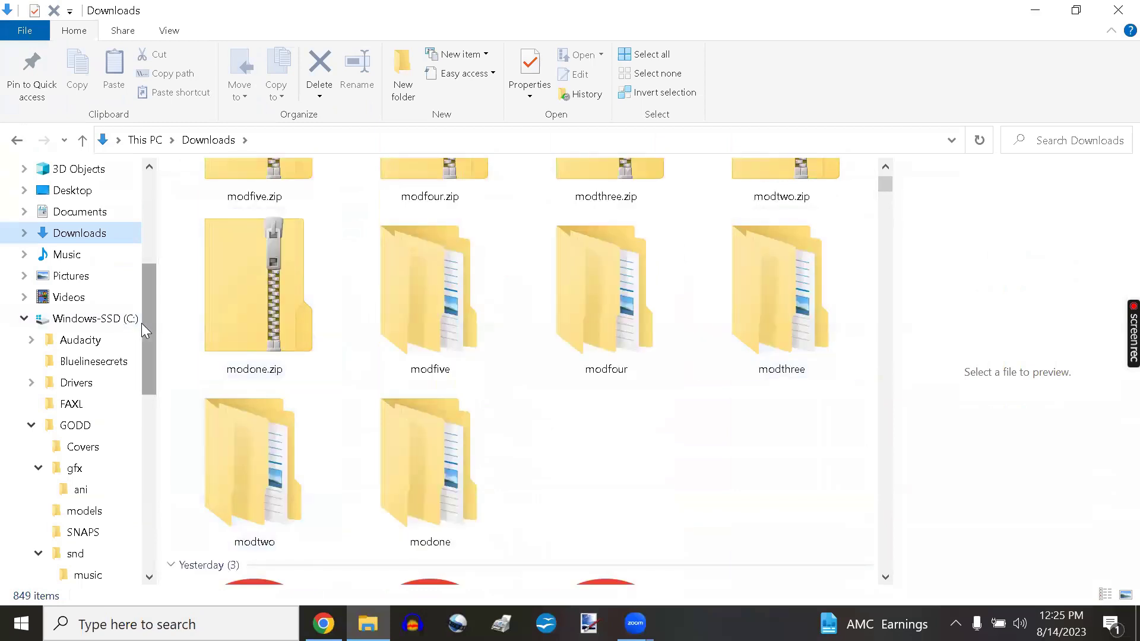
drag(150, 338, 144, 379)
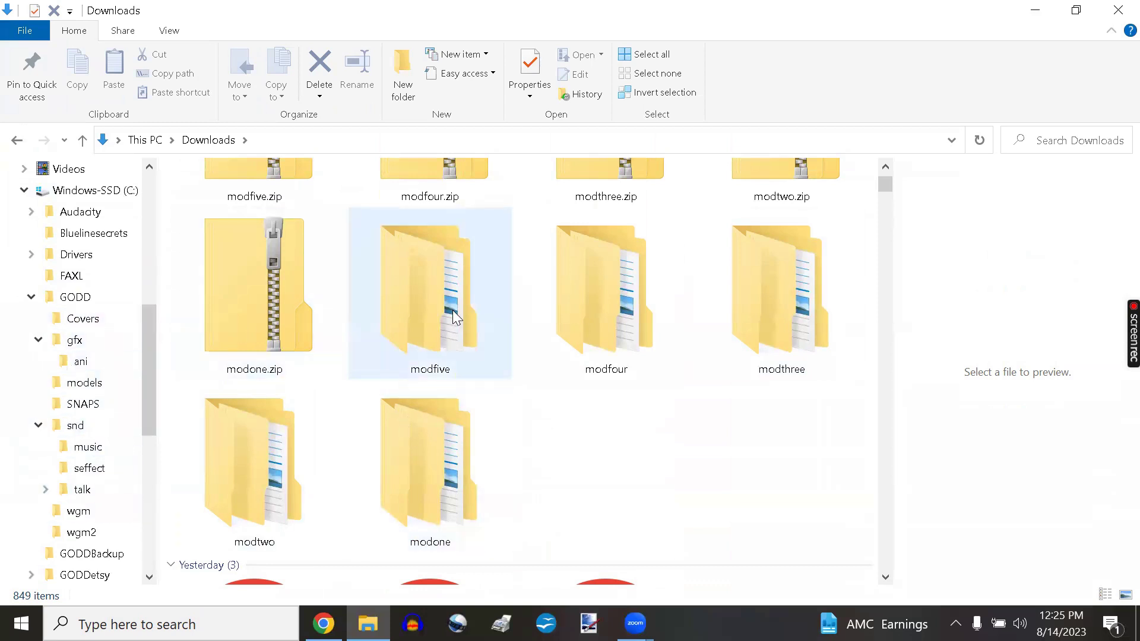
- Copy all the plant model files from the wgm2(5) folder inside modfive
mouse_move(455, 316)
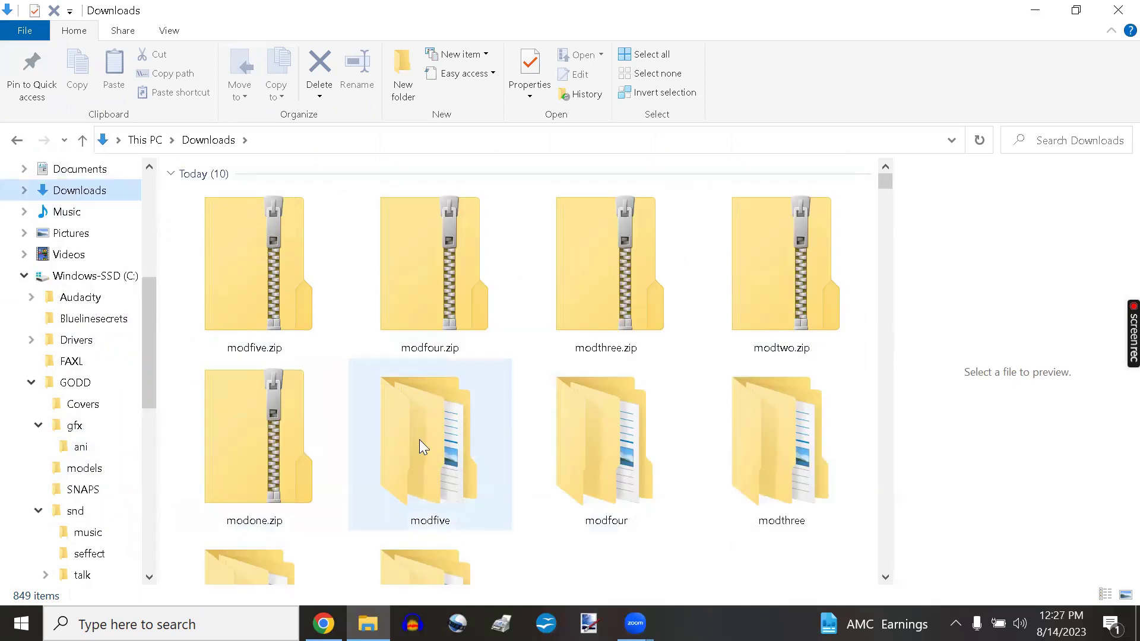
click(421, 443)
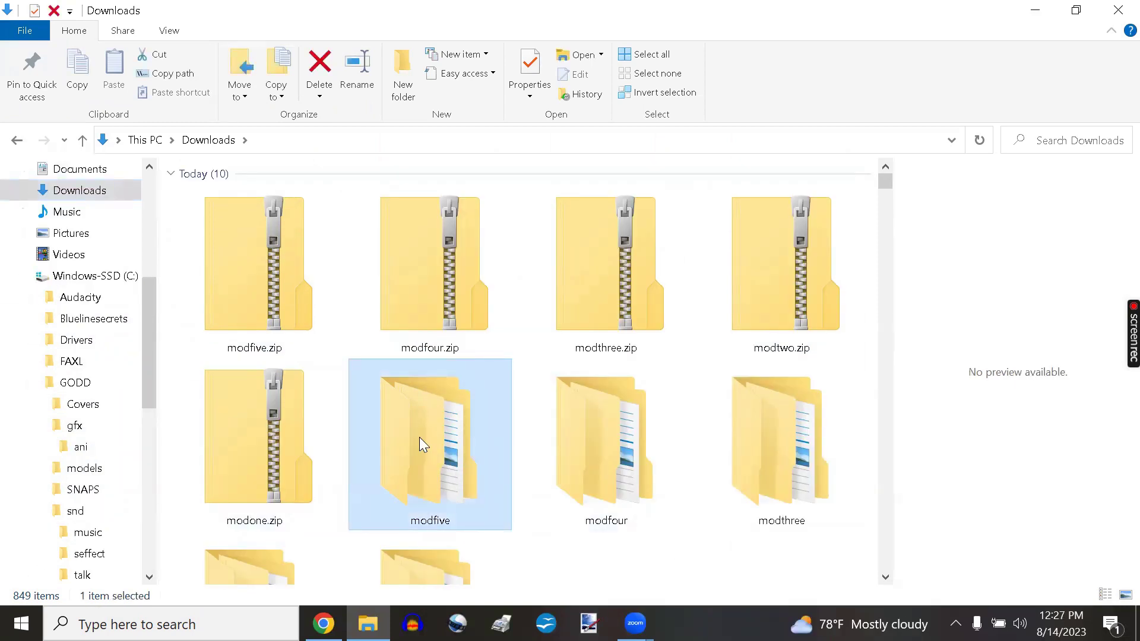
double_click(419, 439)
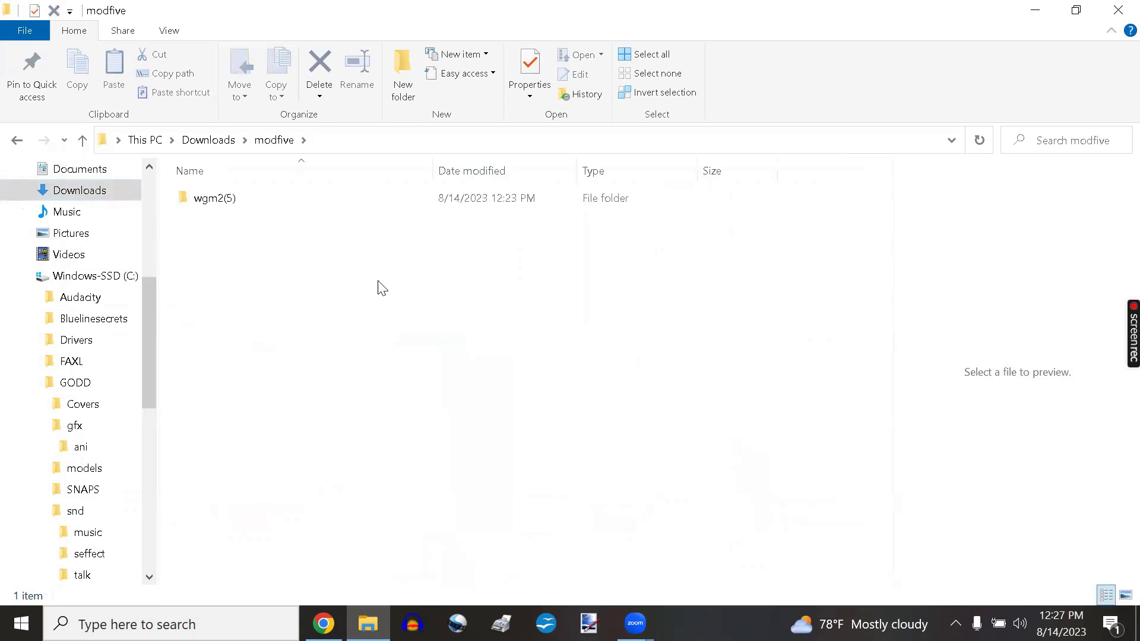
mouse_move(250, 201)
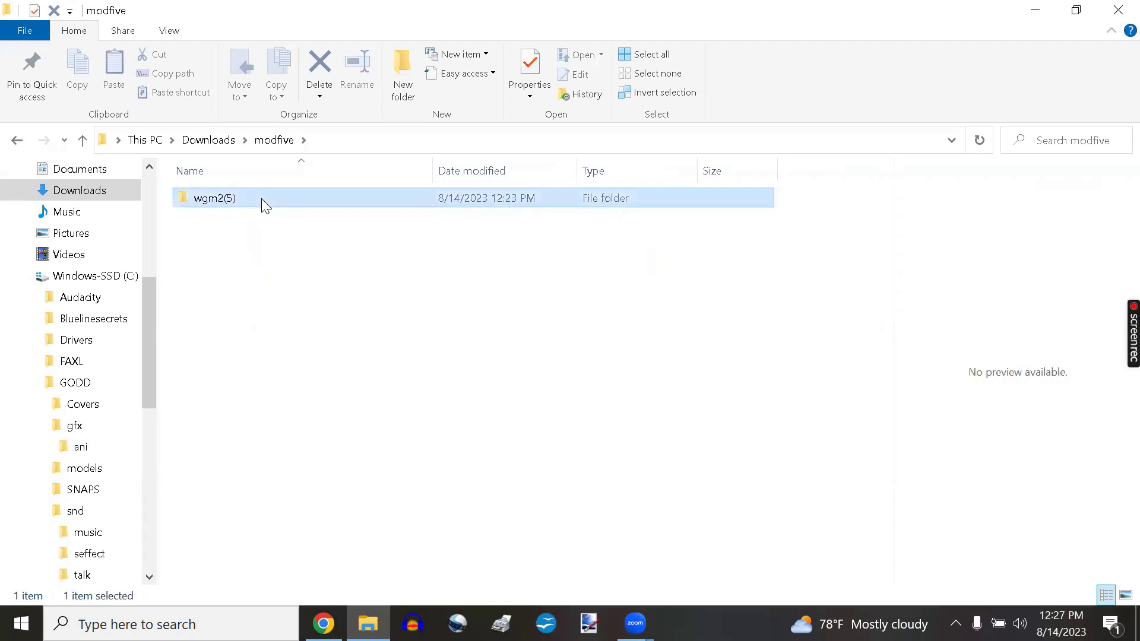
double_click(262, 199)
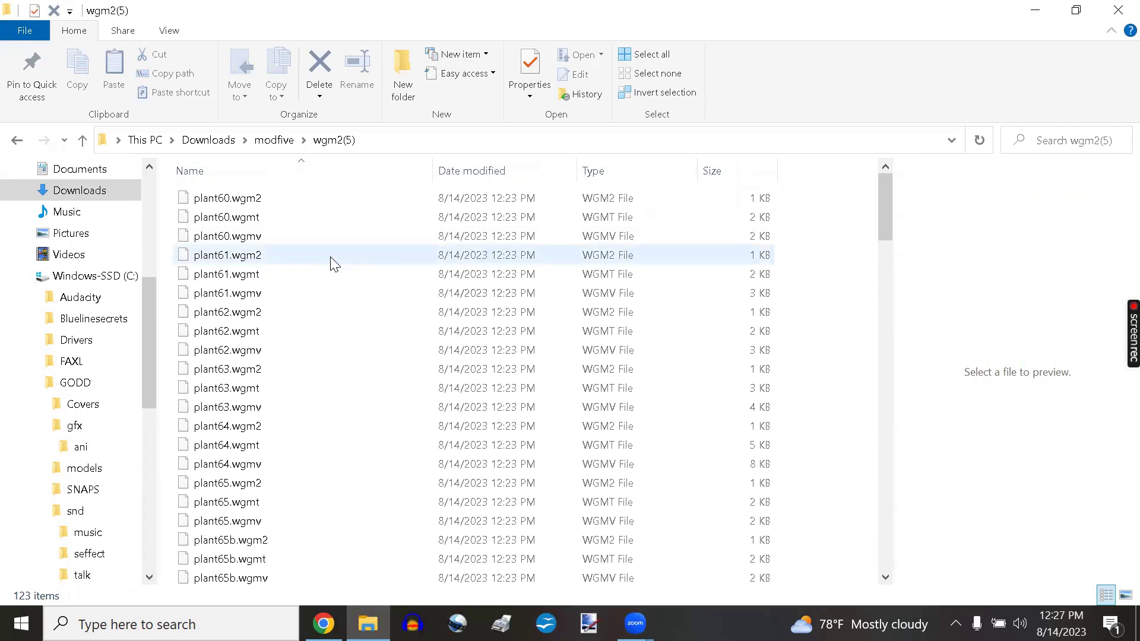
key(ctrl+a)
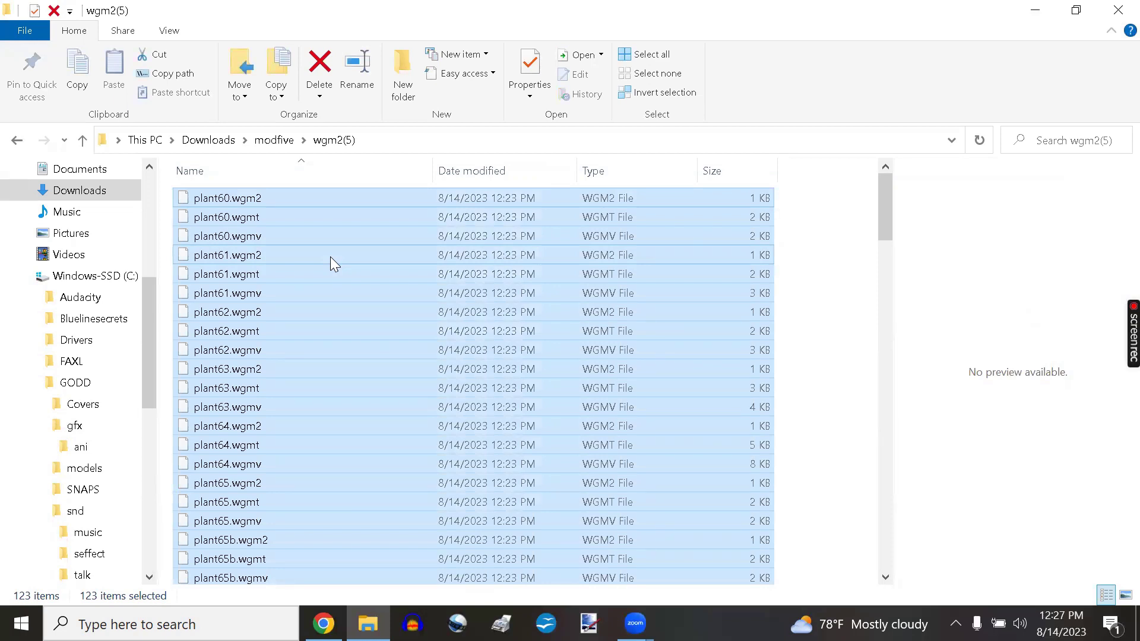
key(ctrl+c)
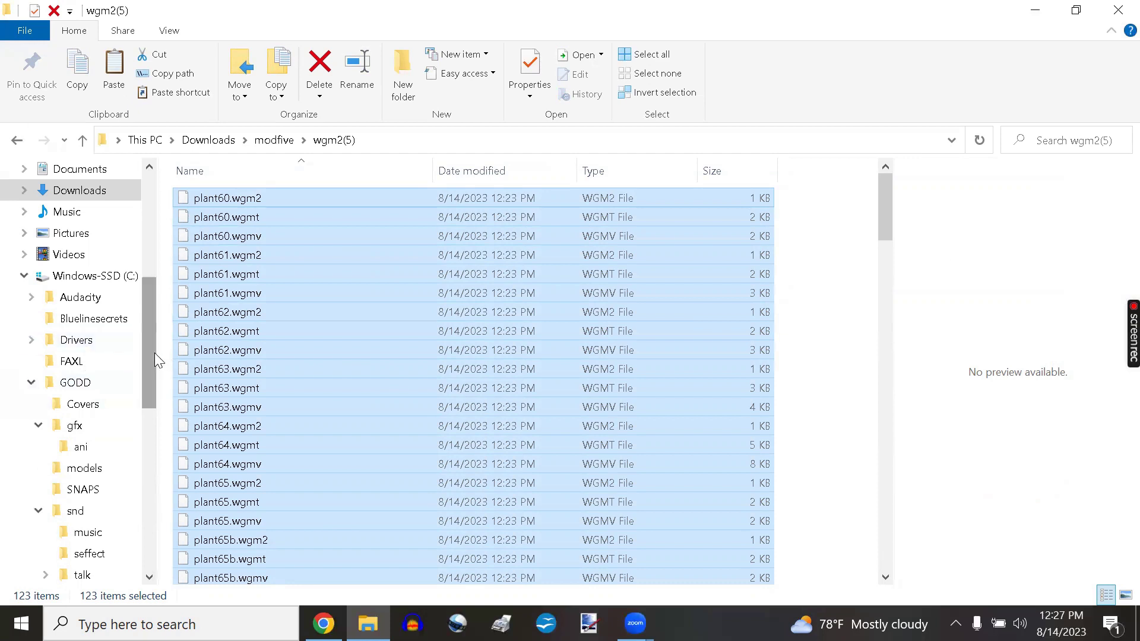
- Paste the copied modfive files into the wgm2 folder of GODD on drive C:, replacing files with the same names
drag(151, 353, 140, 414)
click(88, 409)
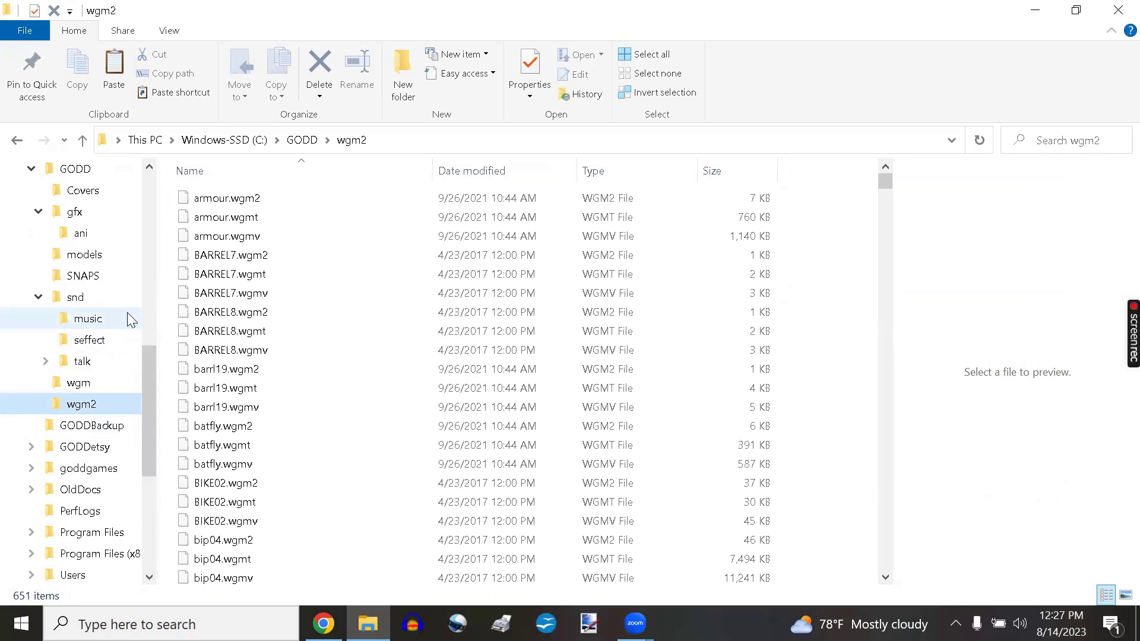
key(ctrl+v)
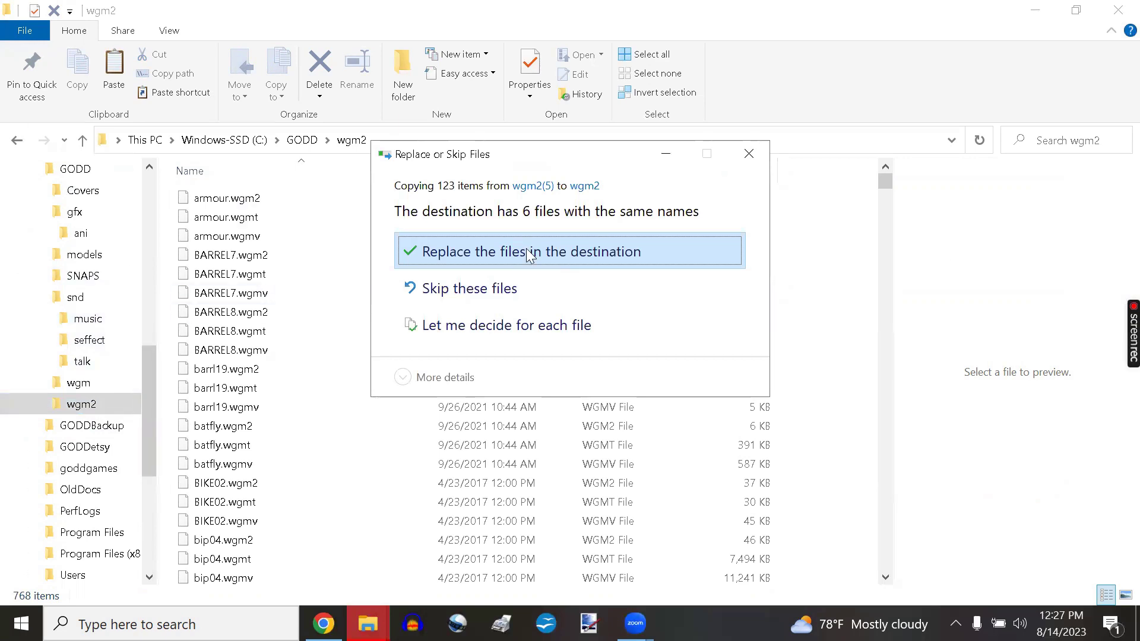
click(530, 255)
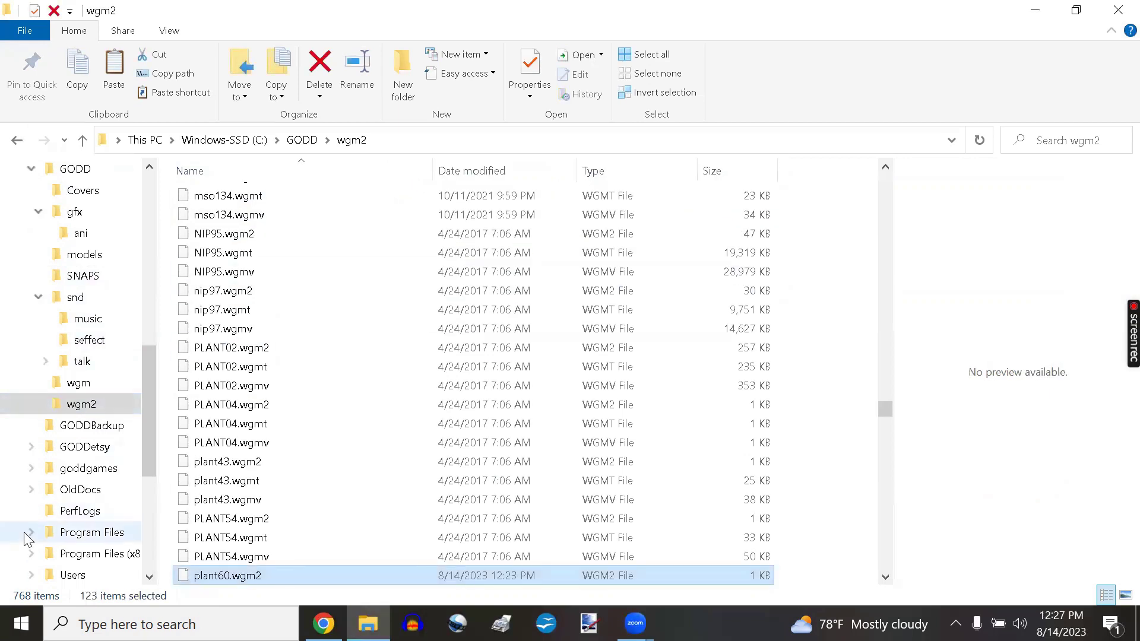
- Go back to Downloads and copy all the plant model files from the wgm2(4) folder inside modfour
mouse_move(146, 438)
mouse_down()
mouse_move(146, 343)
mouse_move(149, 429)
mouse_up()
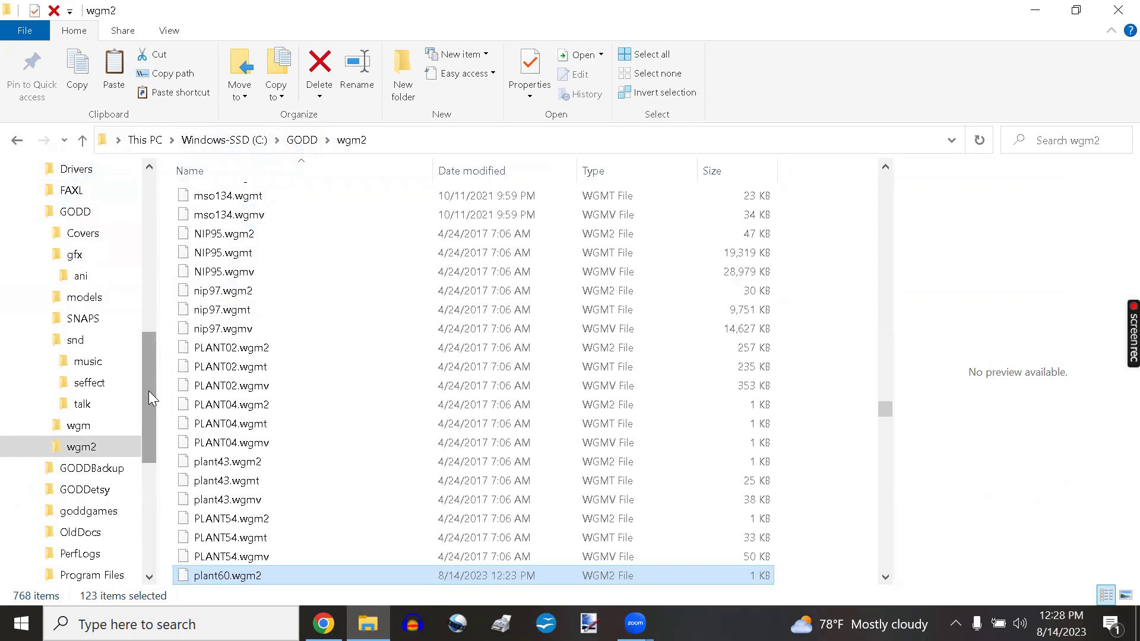
drag(149, 392, 156, 304)
click(93, 281)
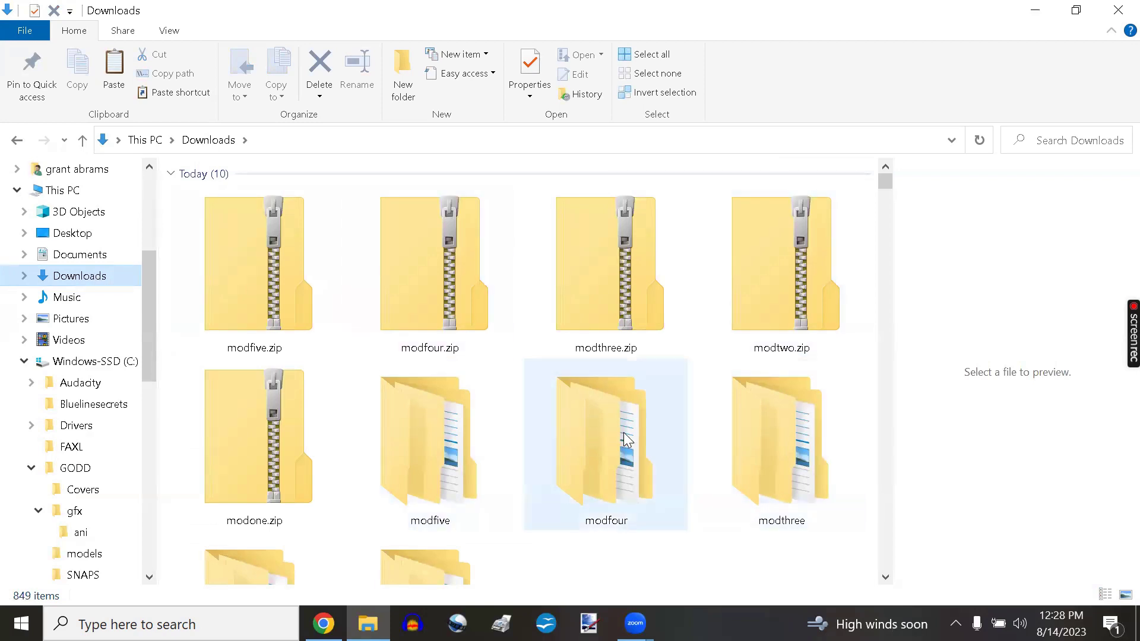
click(598, 456)
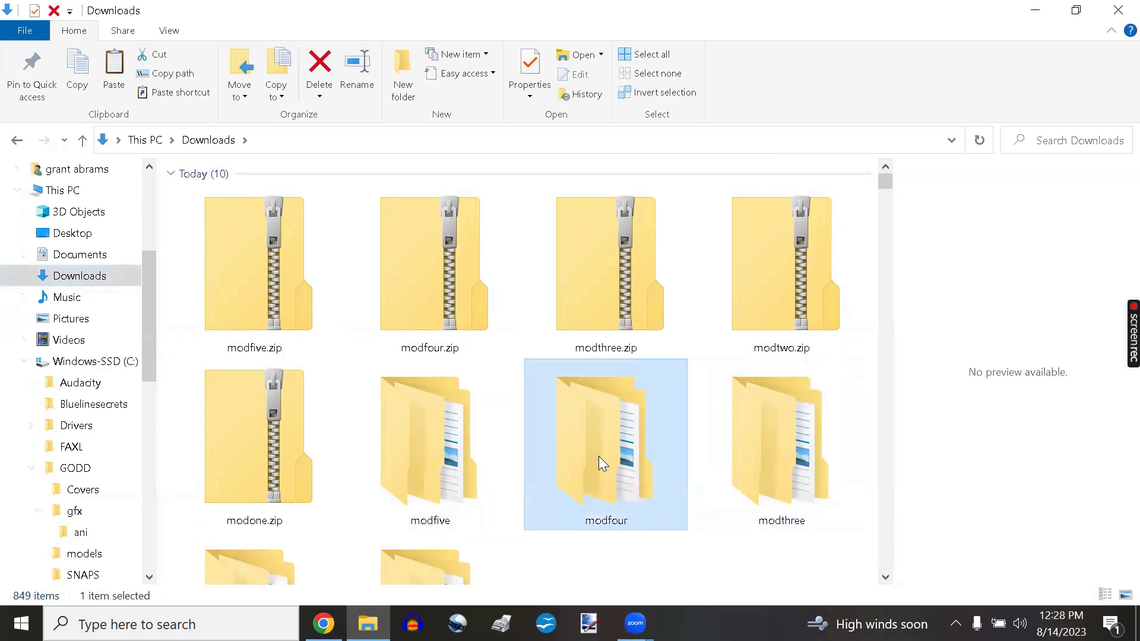
double_click(597, 455)
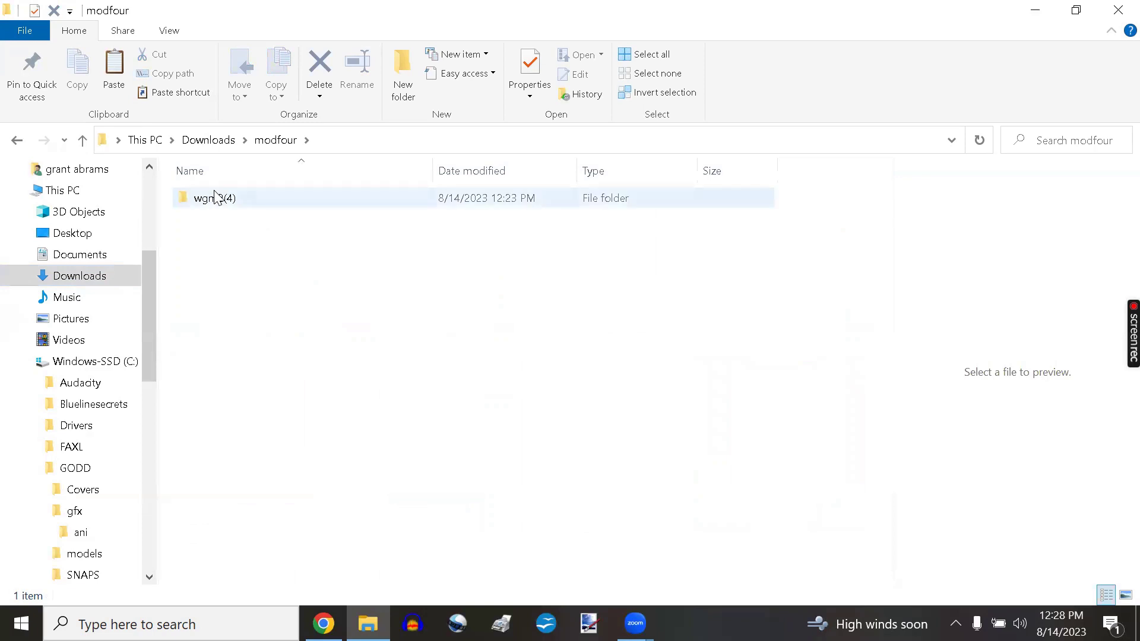
mouse_move(216, 206)
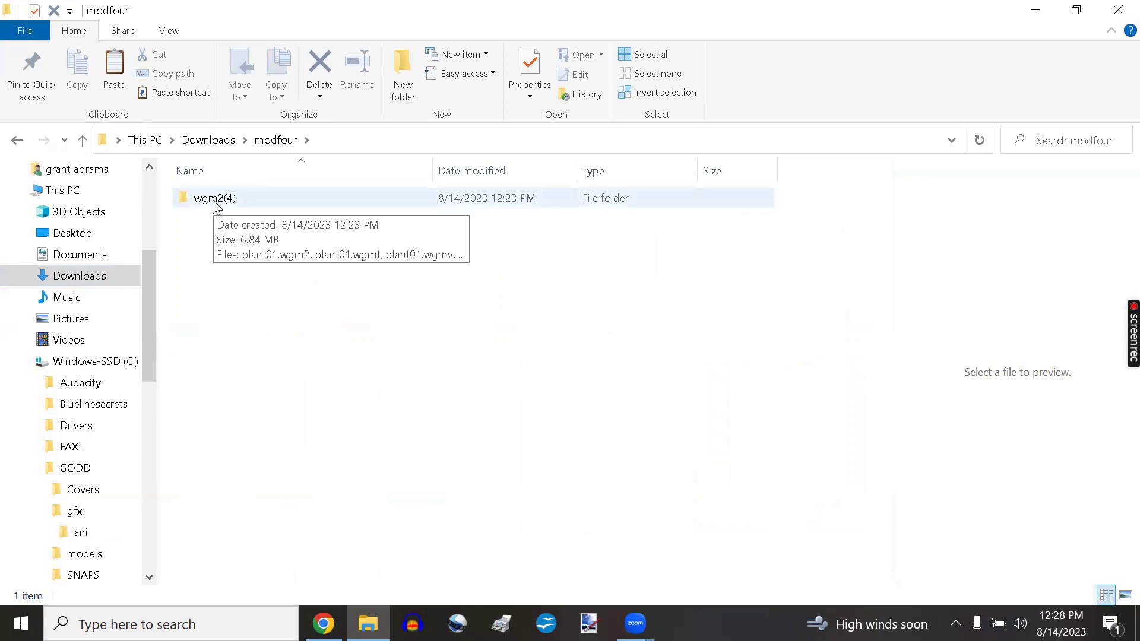
double_click(216, 202)
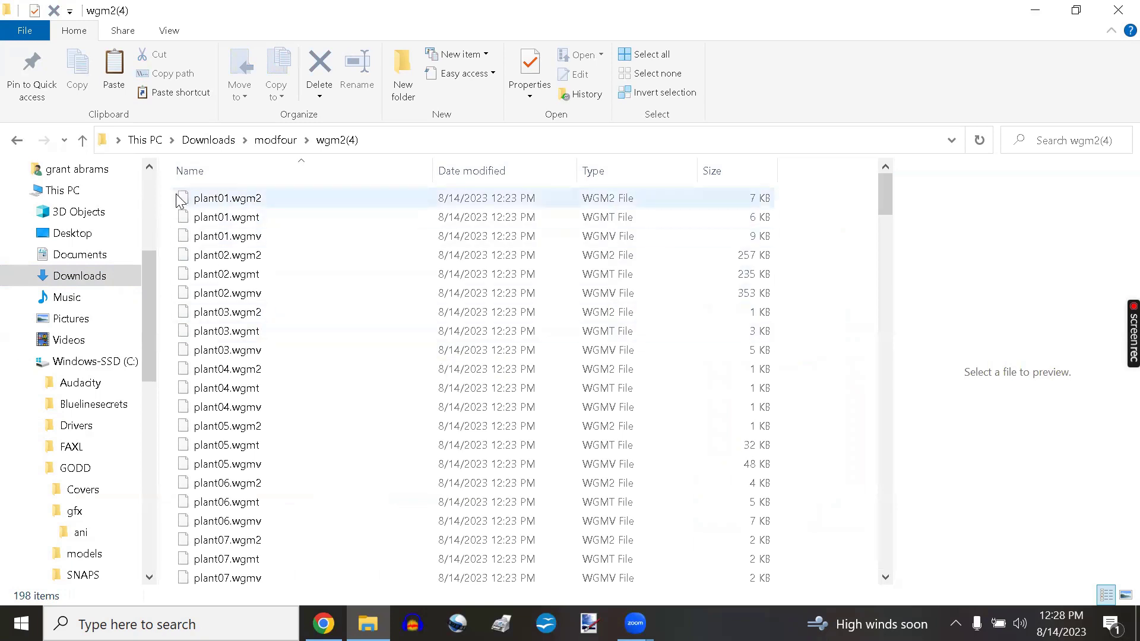
mouse_move(258, 207)
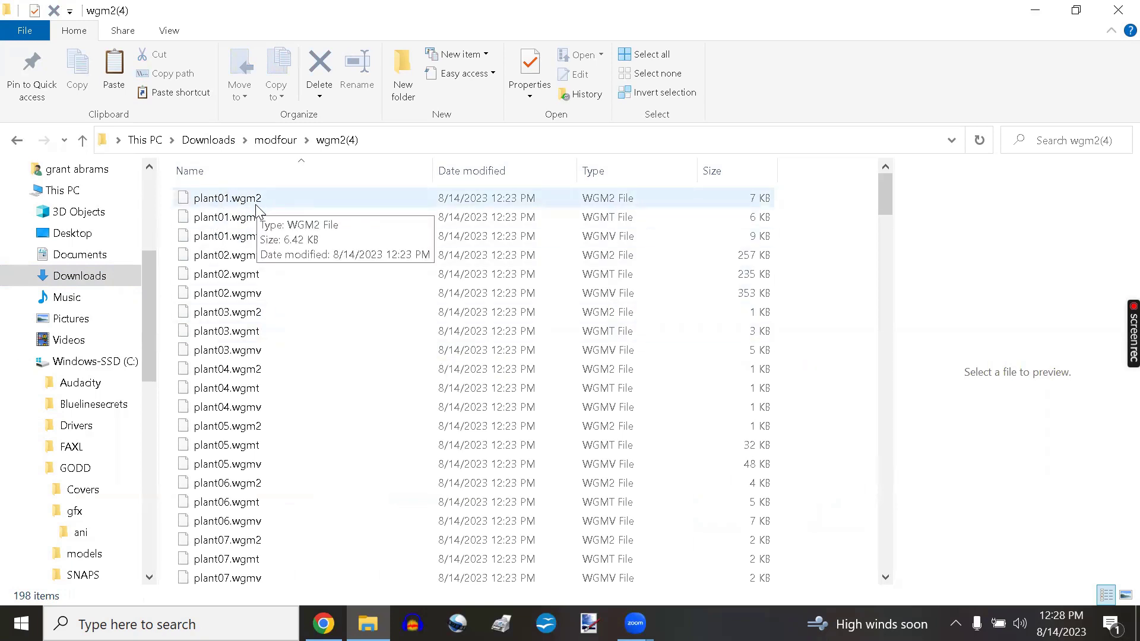
key(ctrl+a)
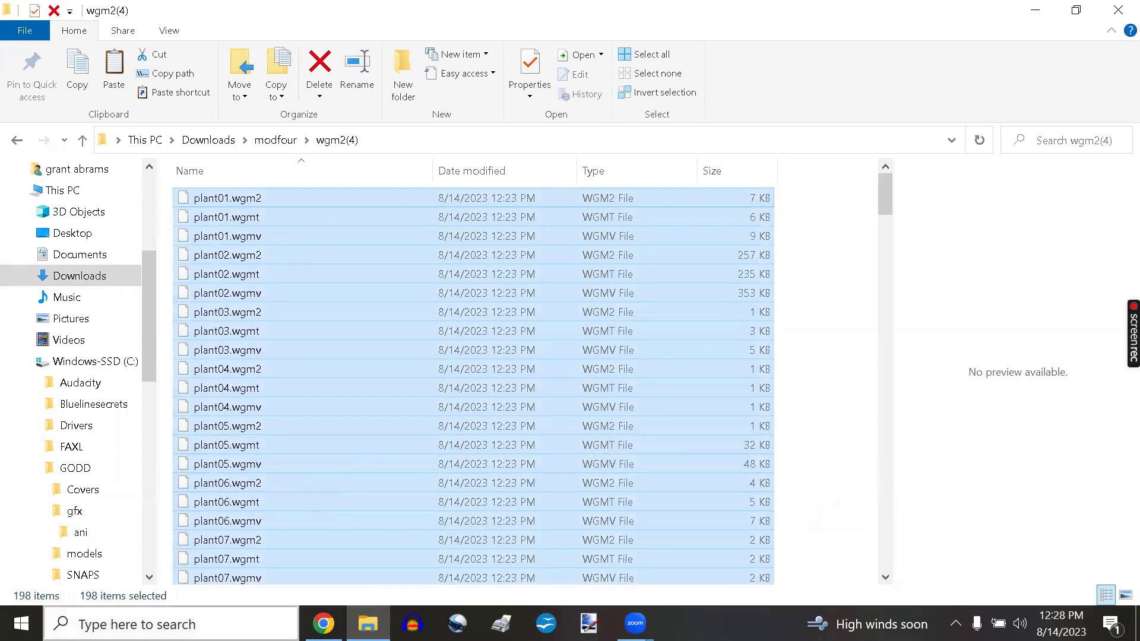
- Paste the copied modfour files into GODD's wgm2 folder on drive C:, replacing the files that share names
drag(146, 330, 146, 442)
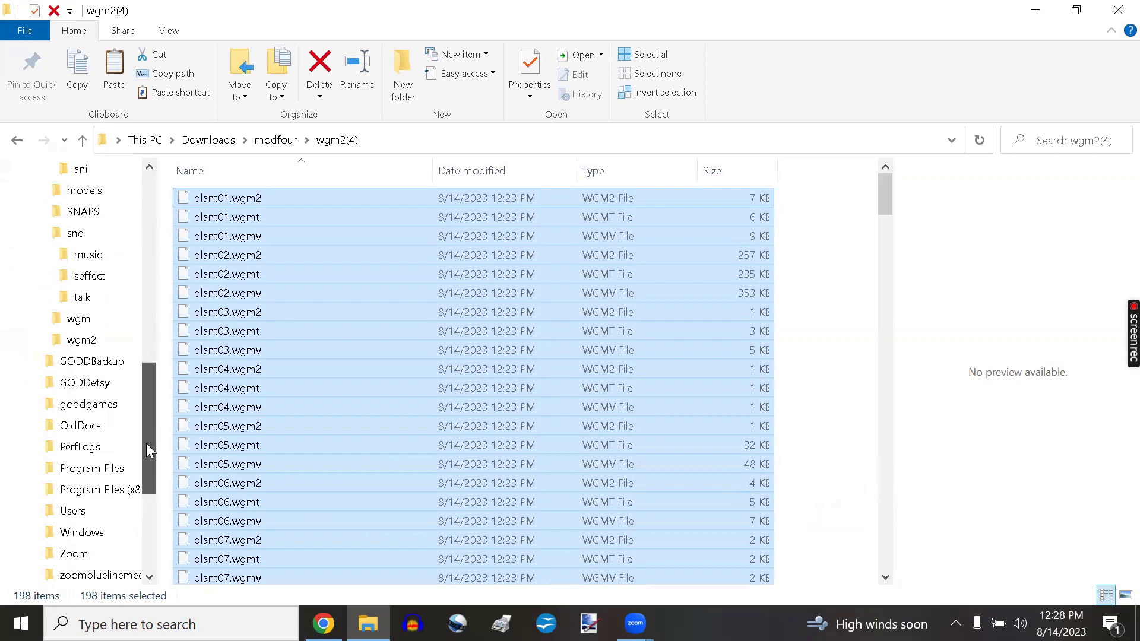
click(84, 340)
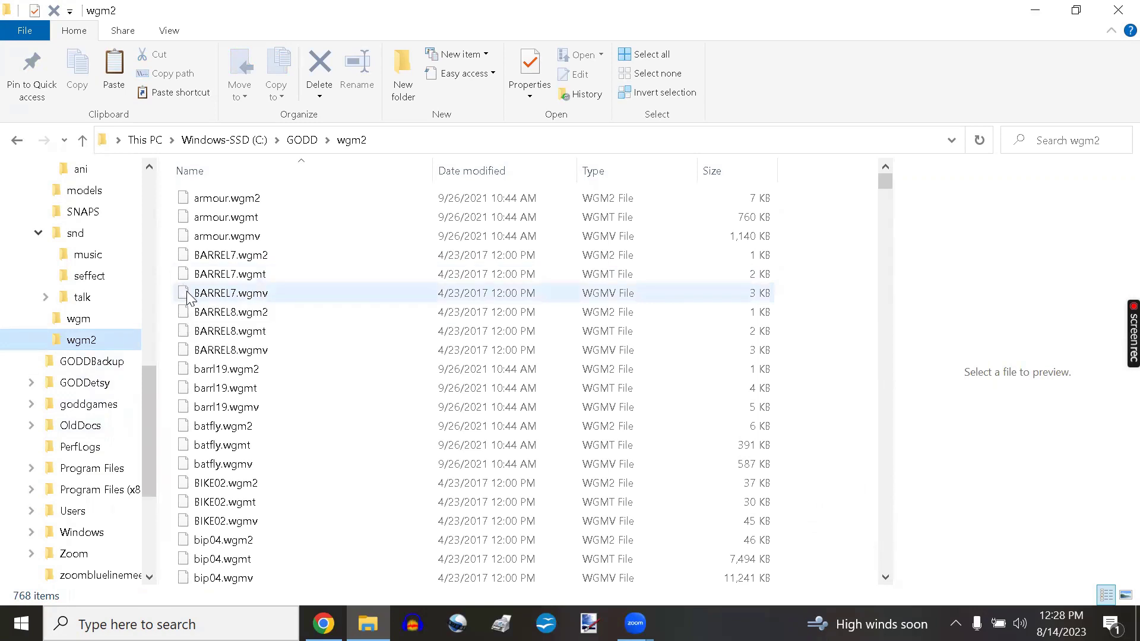
key(ctrl+v)
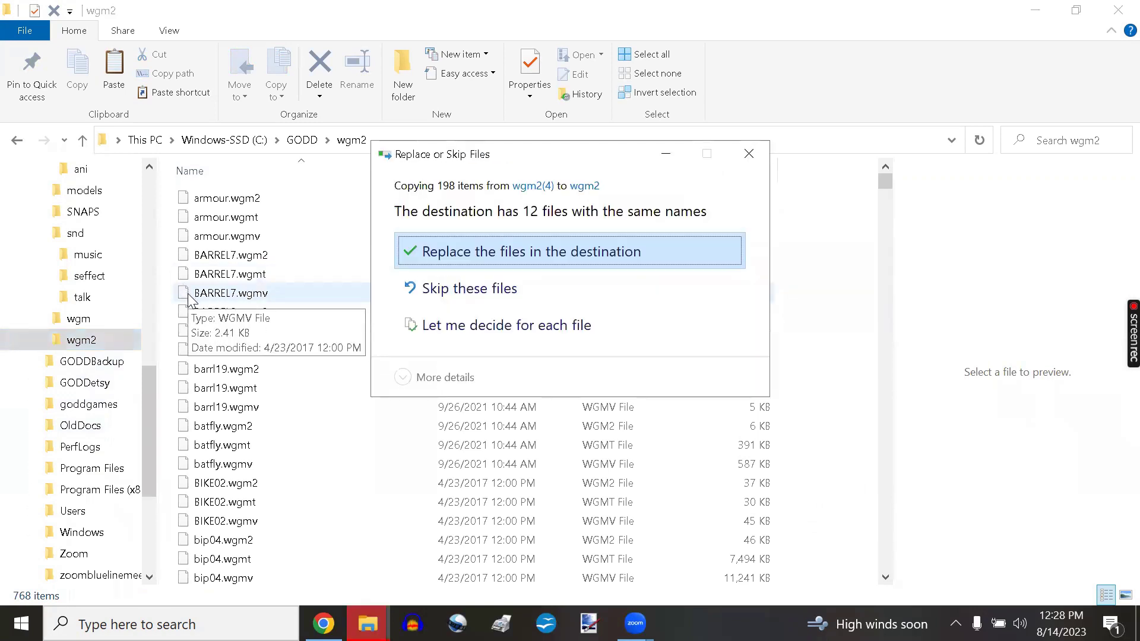
click(459, 253)
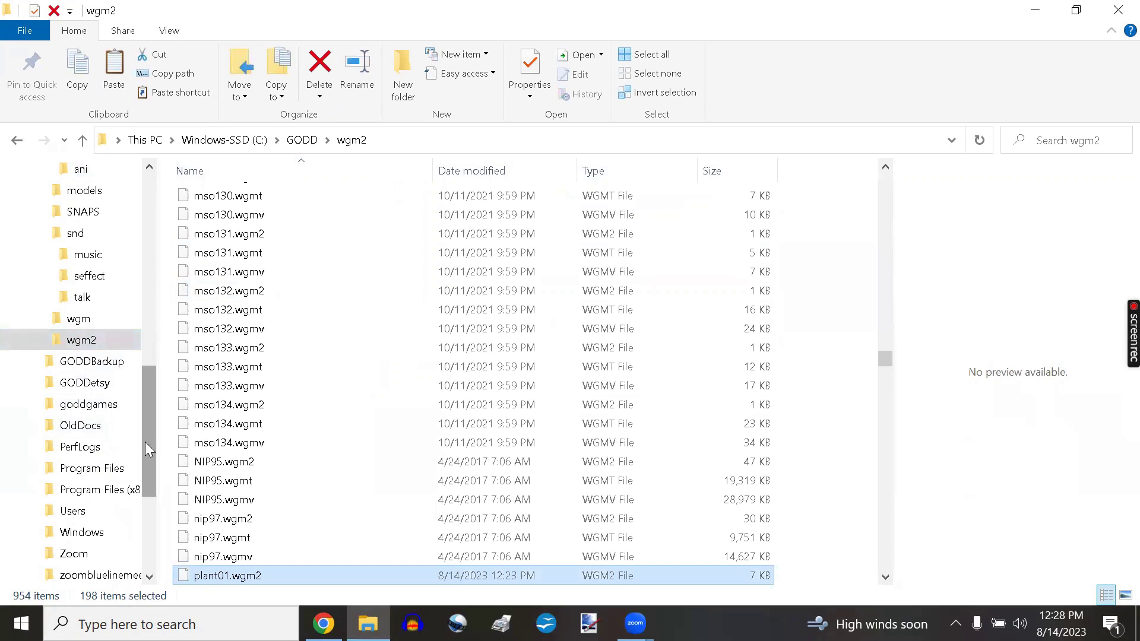
drag(149, 446, 140, 326)
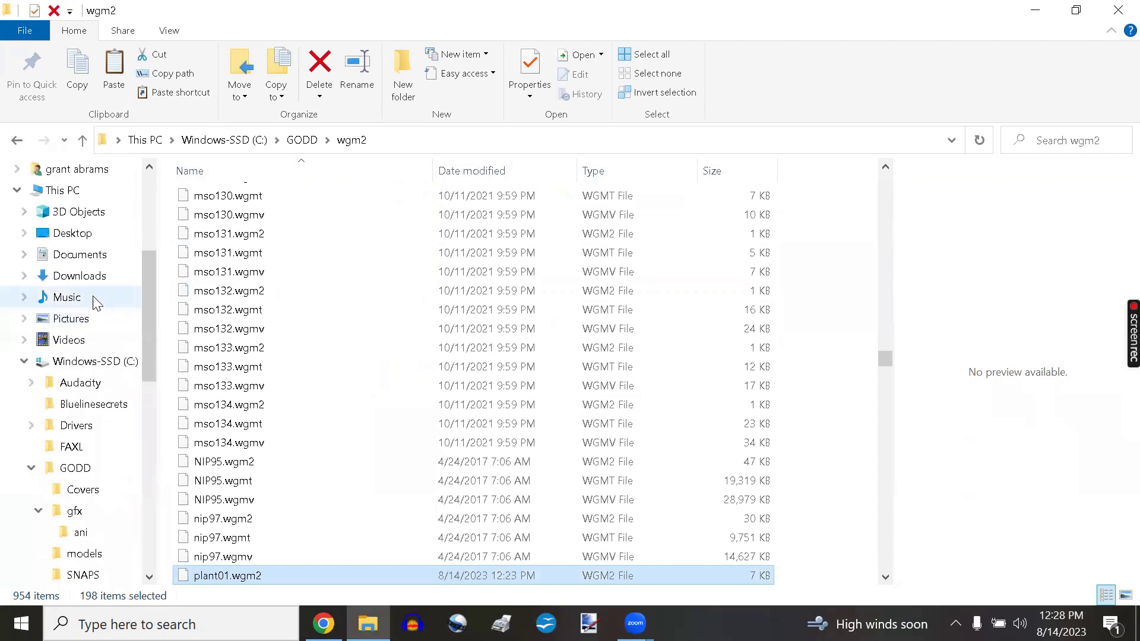
- Go back to Downloads and copy all the plant model files from the models03 folder inside modthree
click(89, 274)
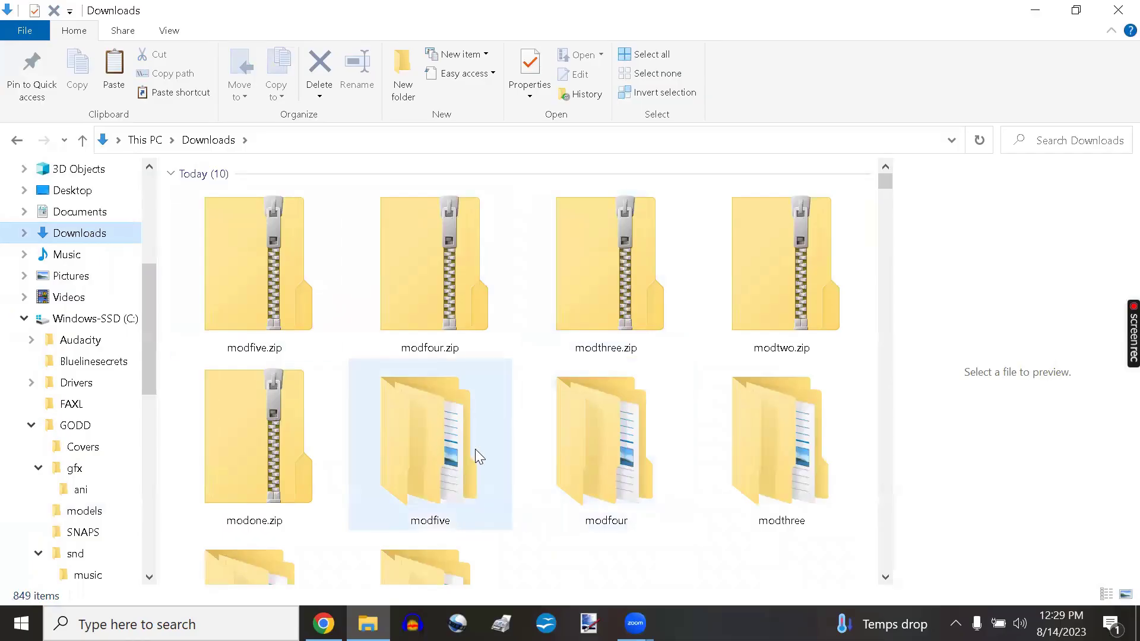
double_click(790, 454)
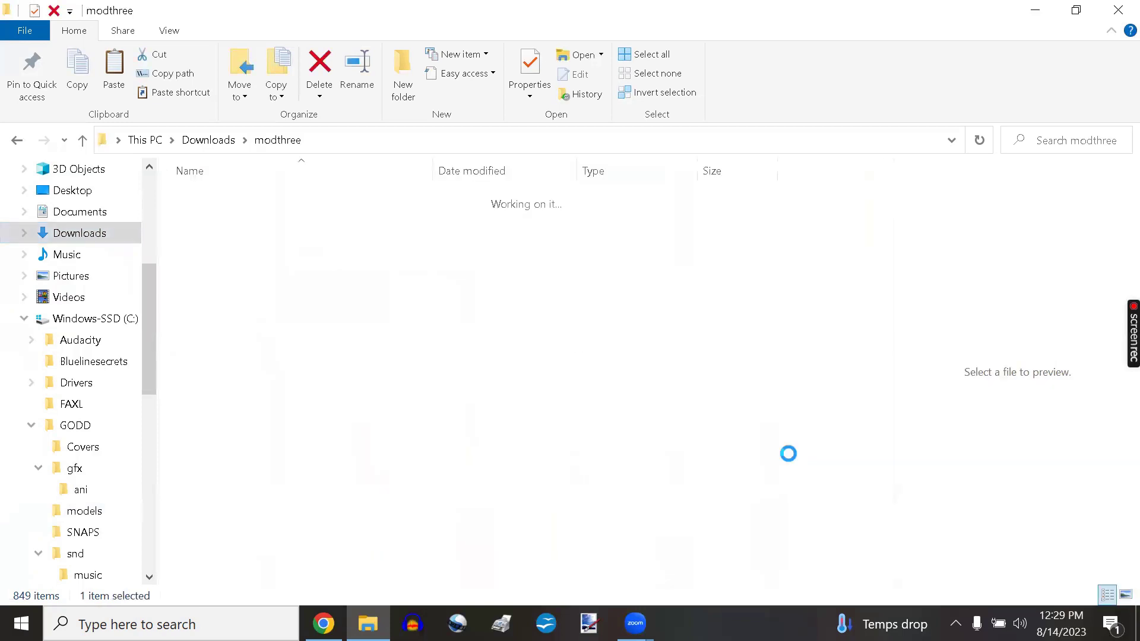
double_click(217, 200)
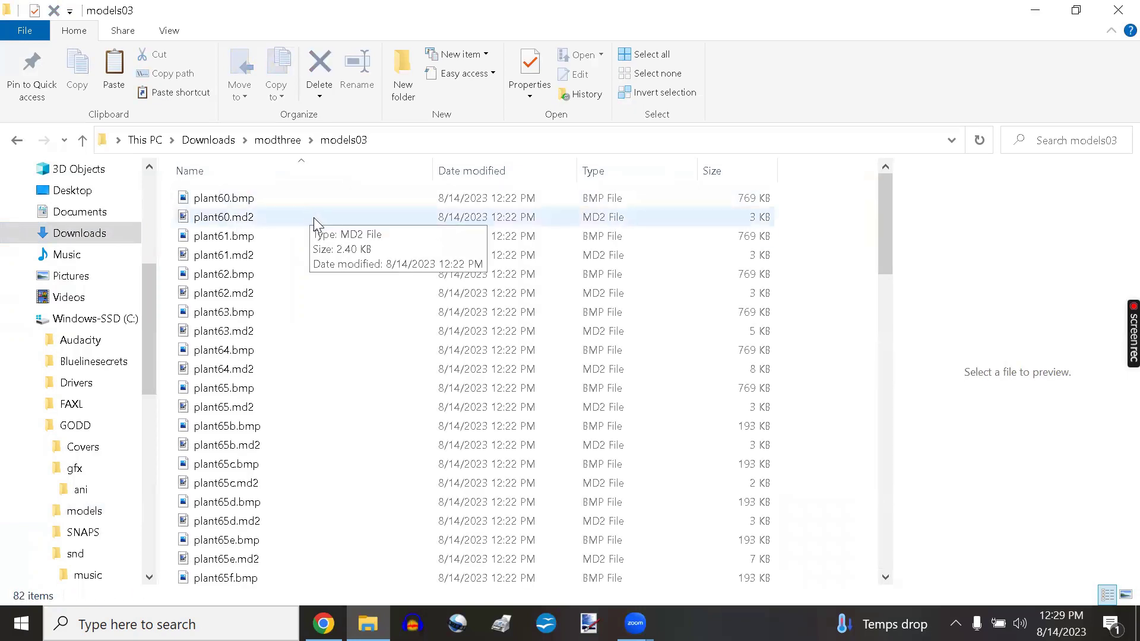
key(ctrl+a)
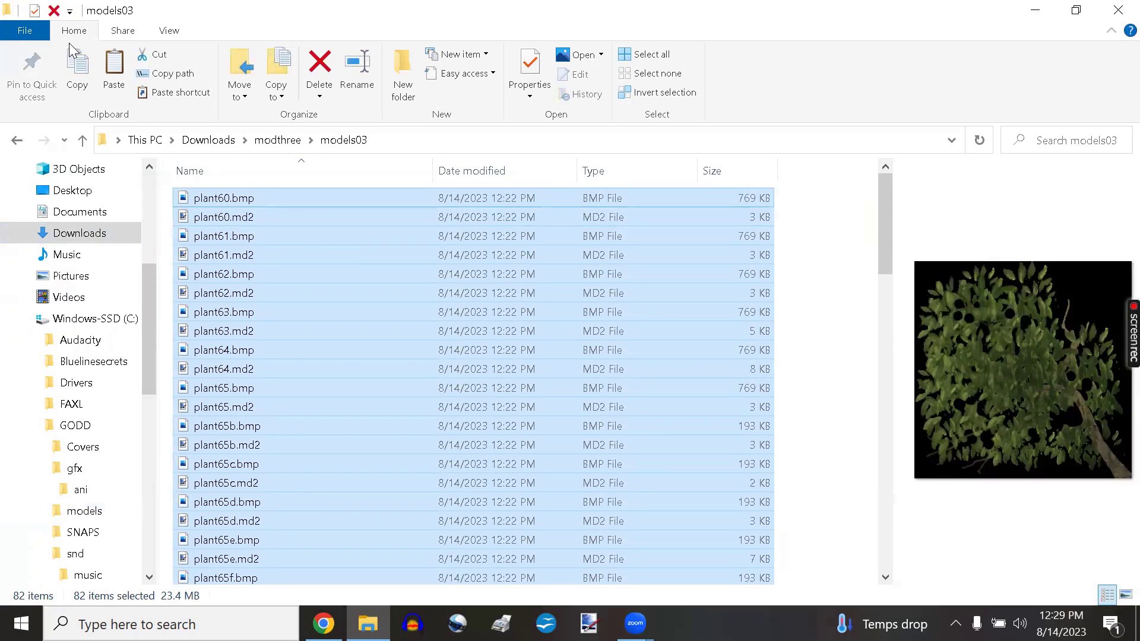
- Paste the copied modthree files into the models folder of GODD on drive C:
drag(150, 361, 150, 450)
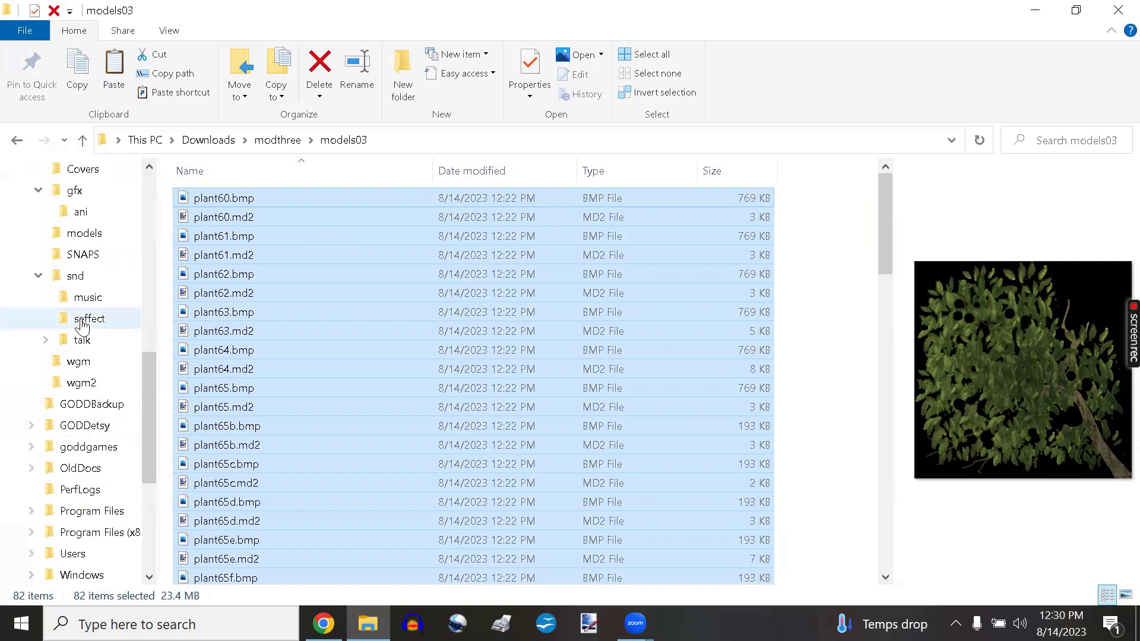
click(84, 234)
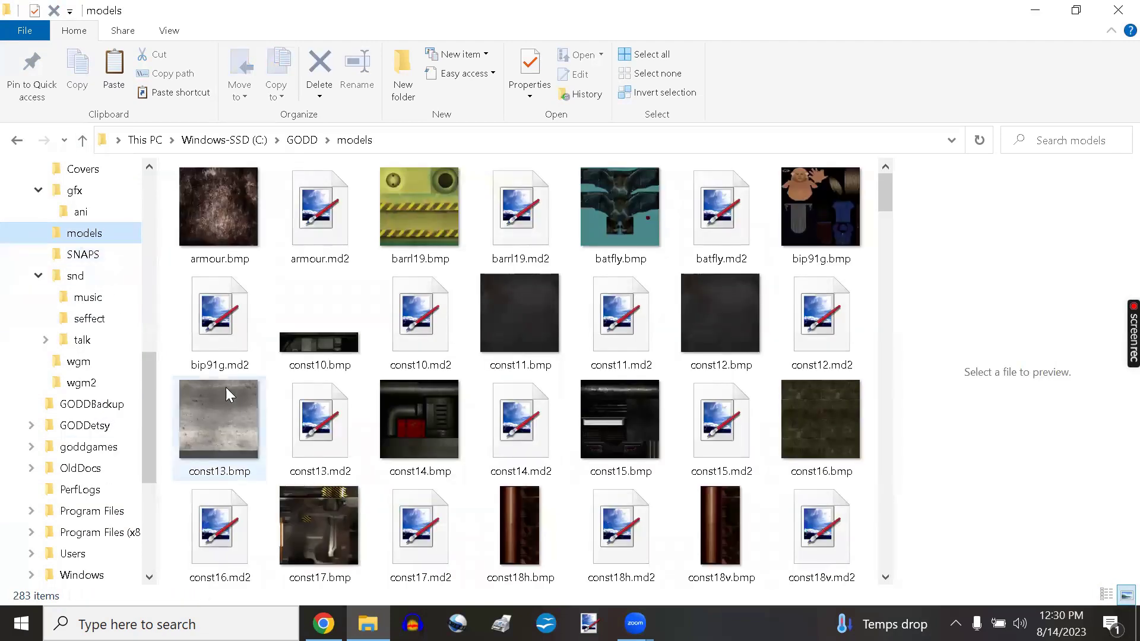
mouse_move(227, 390)
key(ctrl+v)
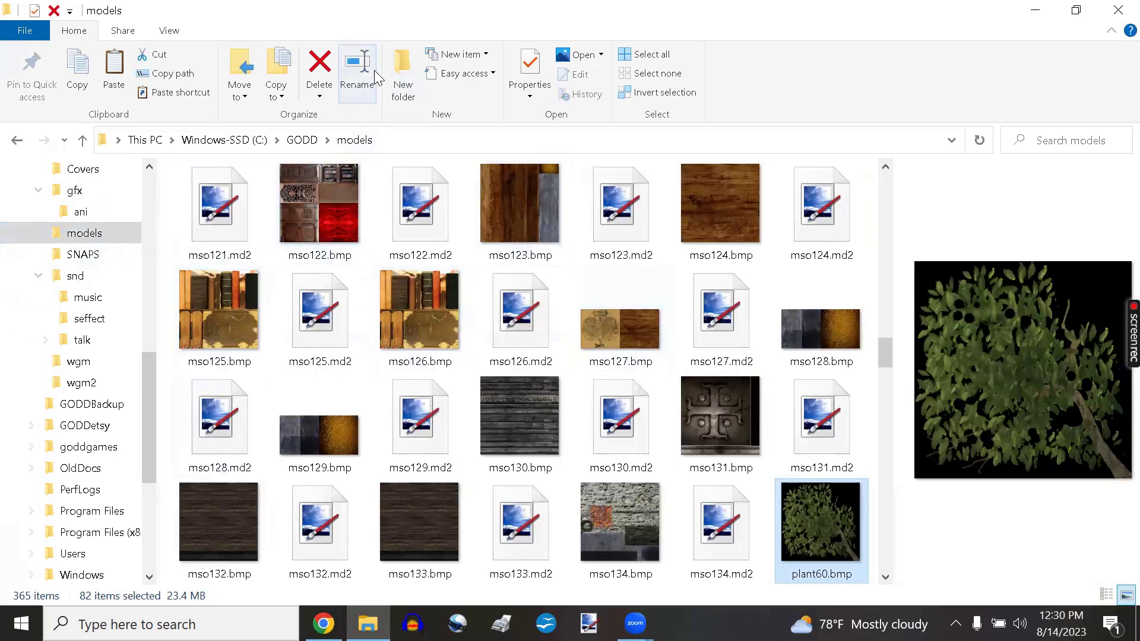
- Return to Downloads and try to copy all the plant model files from the models02 folder inside modtwo
drag(150, 419, 146, 319)
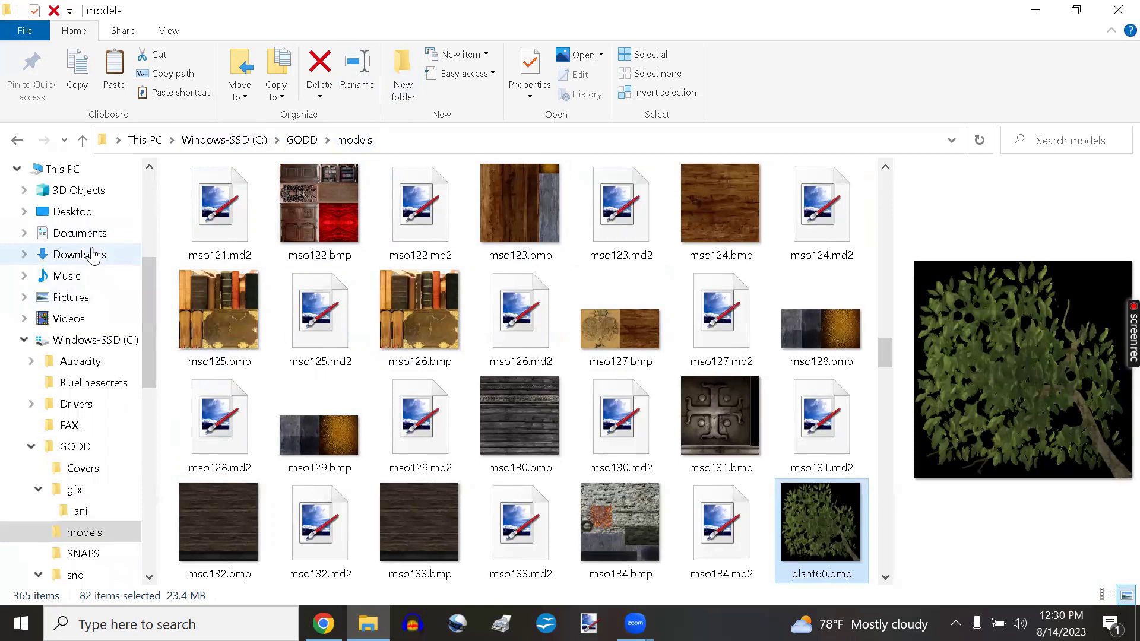
click(93, 256)
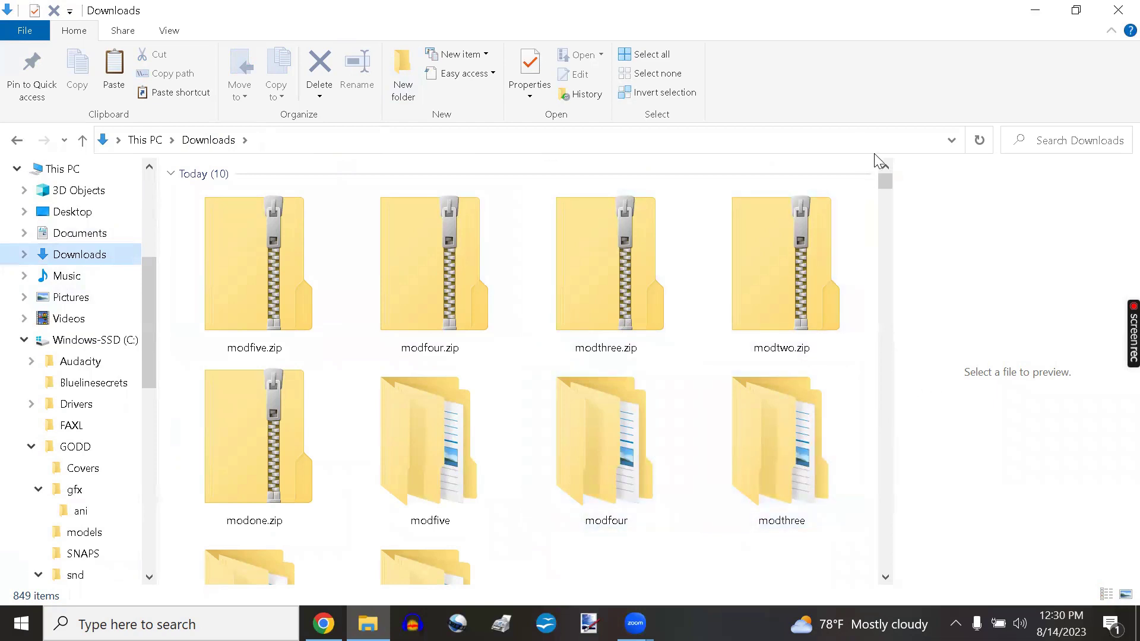
drag(888, 180, 887, 197)
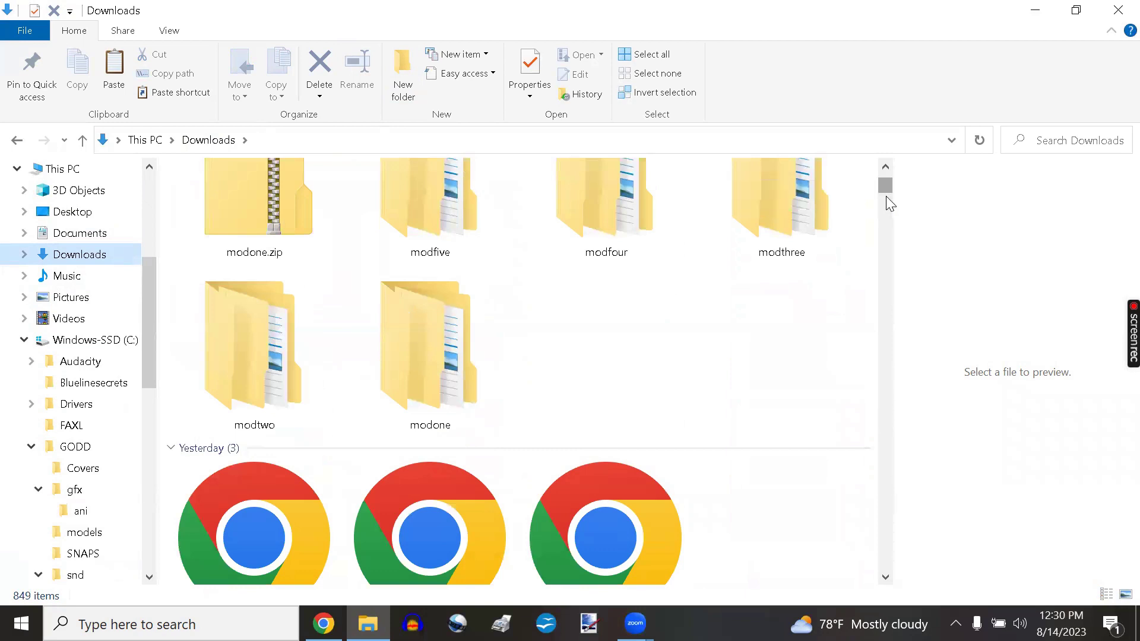
click(276, 365)
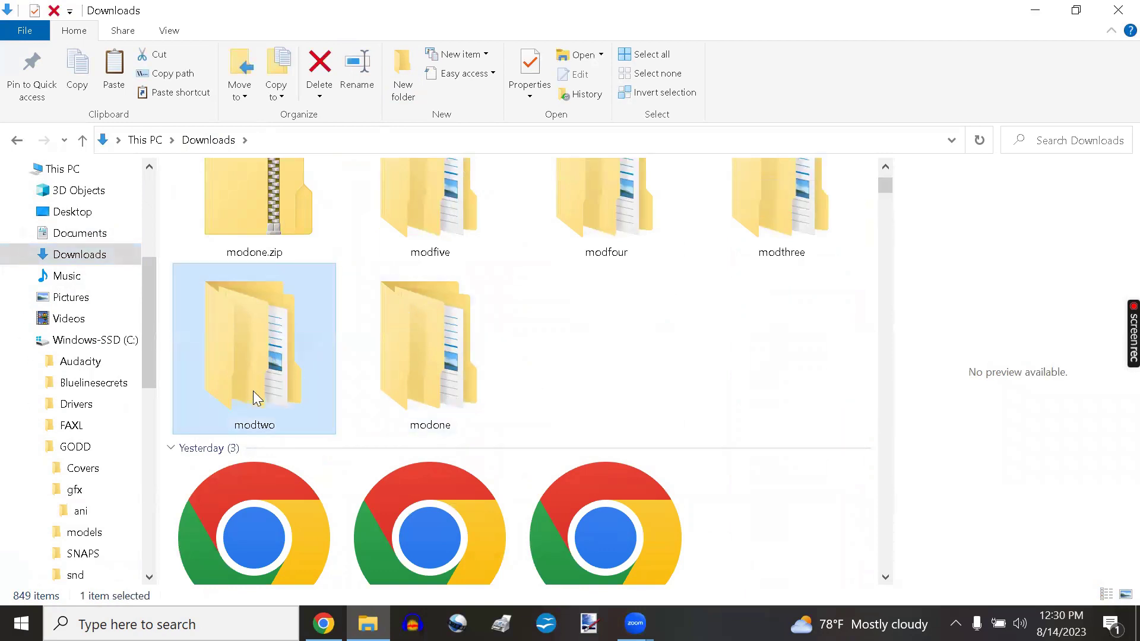
double_click(243, 353)
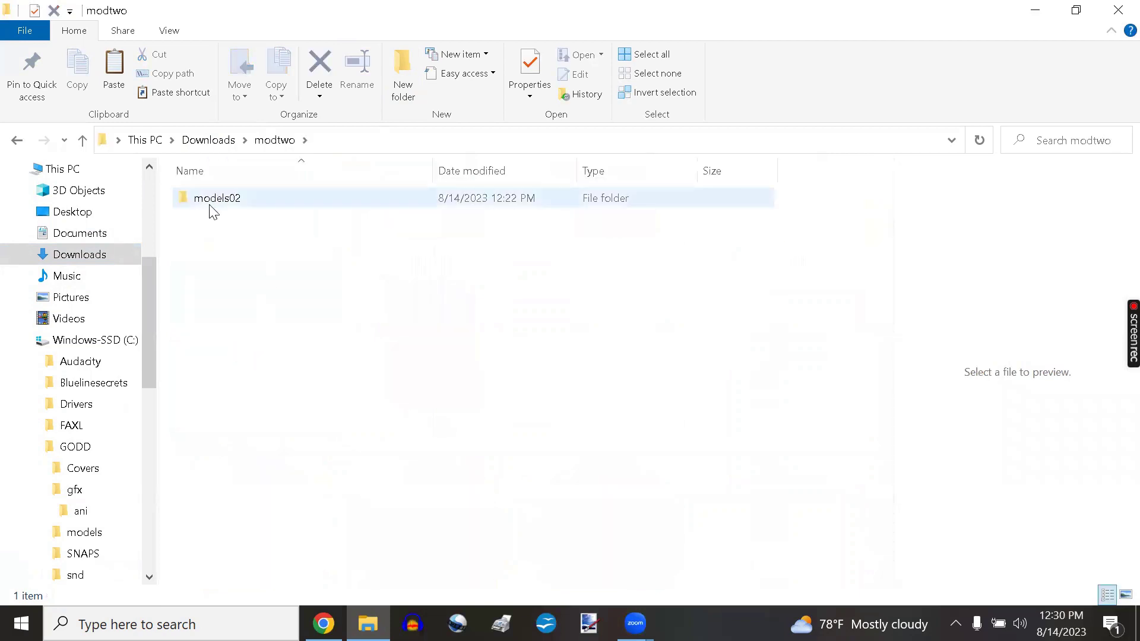
double_click(213, 202)
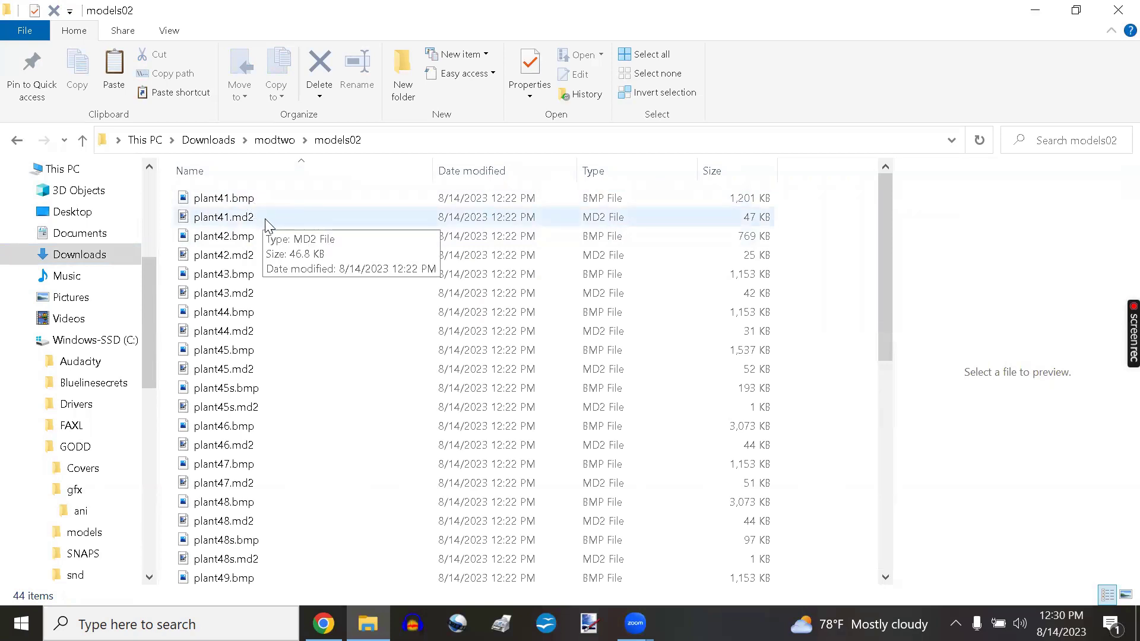
key(ctrl+a)
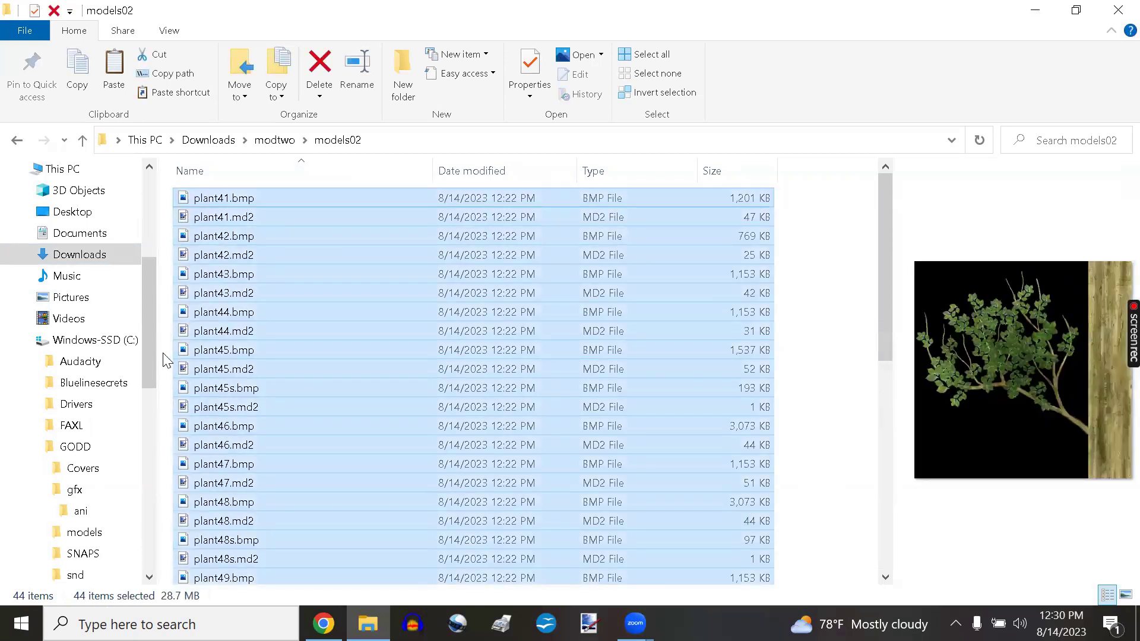
- Paste the clipboard files into GODD's models folder on drive C:, replacing the files with the same names
drag(148, 317, 153, 373)
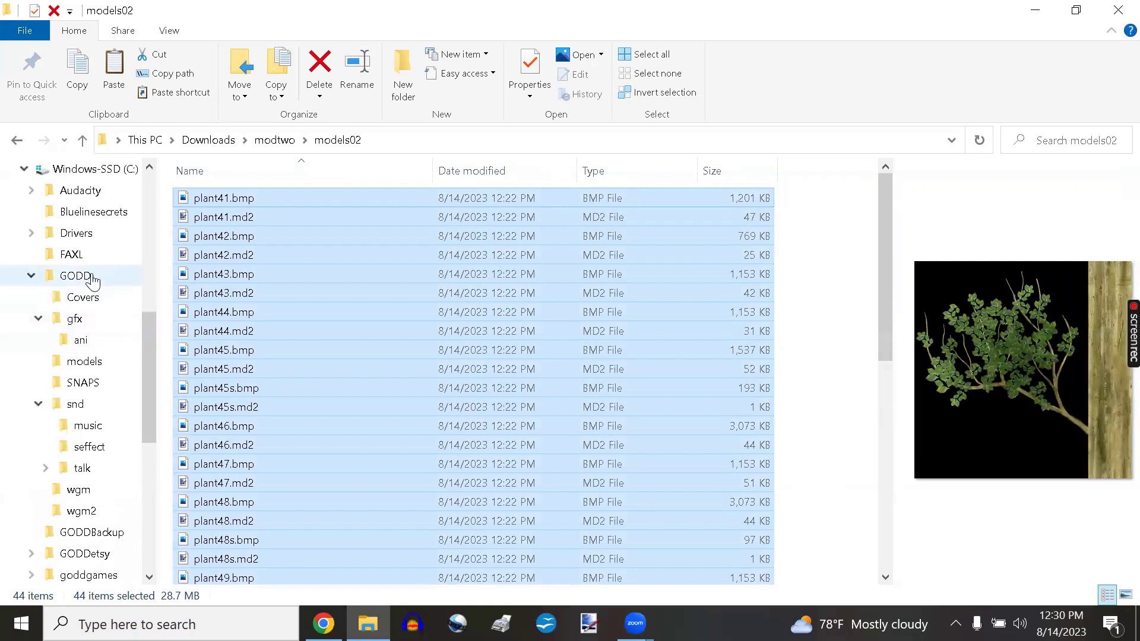
click(82, 365)
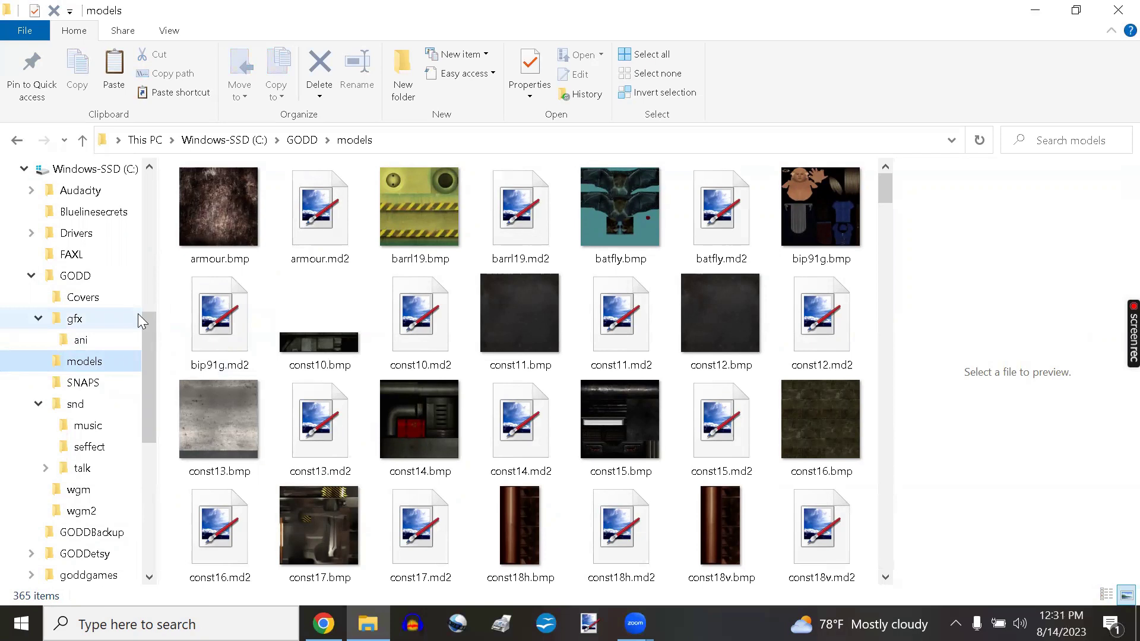
key(ctrl+v)
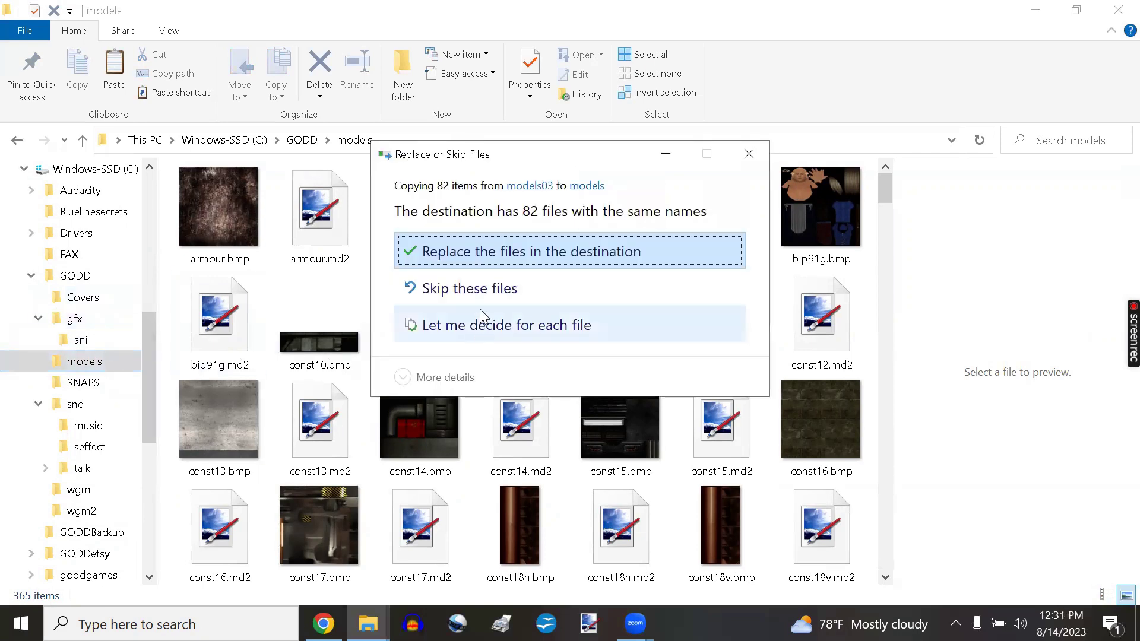
click(492, 250)
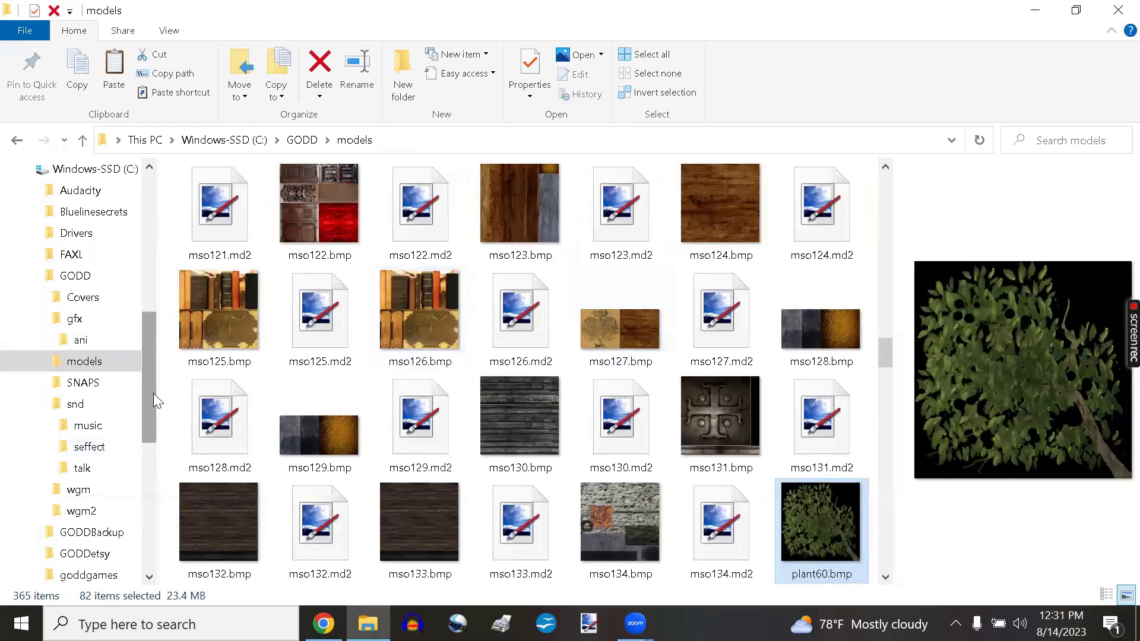
- Copy all the plant model files from the models(1) folder inside modone in Downloads into GODD's models folder on drive C:
drag(150, 390, 156, 304)
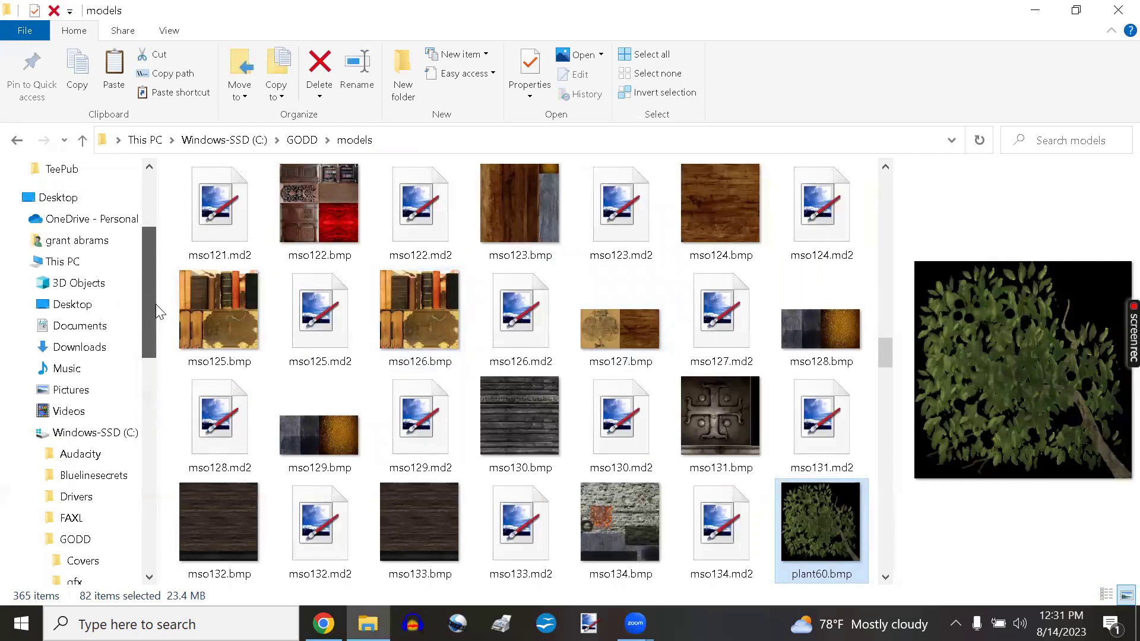
click(71, 349)
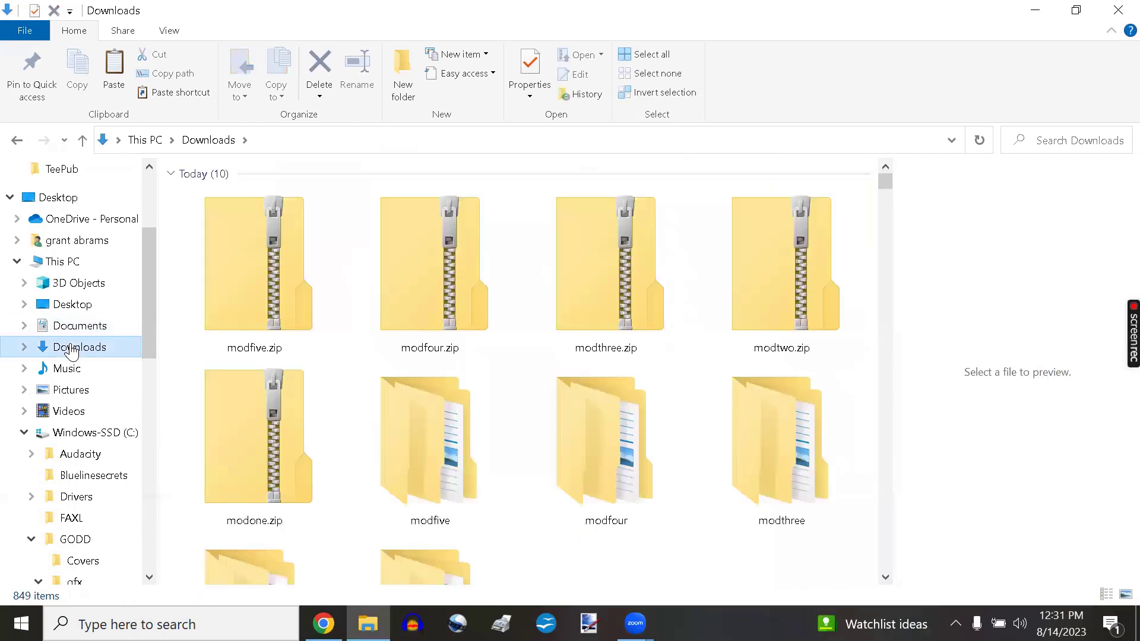
scroll(392, 329, down, 5)
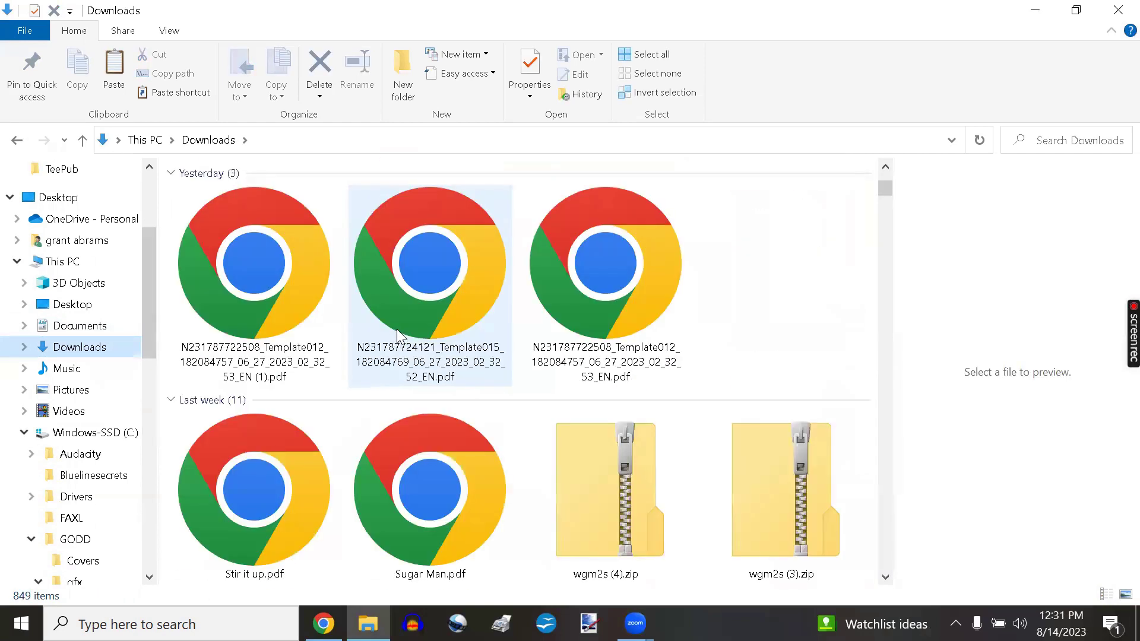
scroll(396, 329, up, 3)
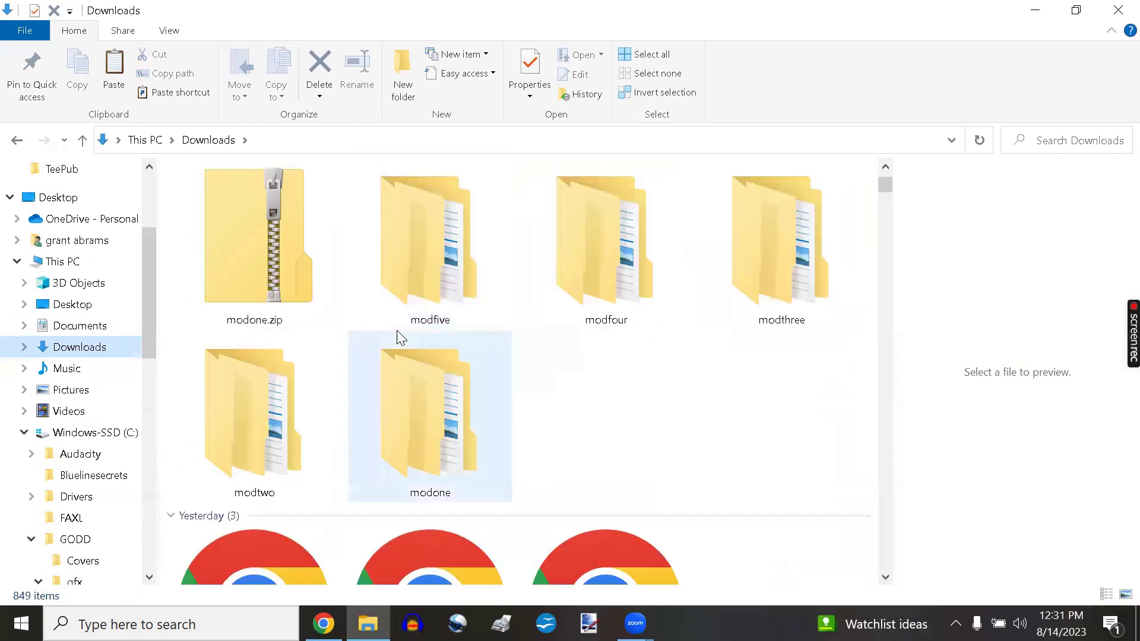
double_click(434, 390)
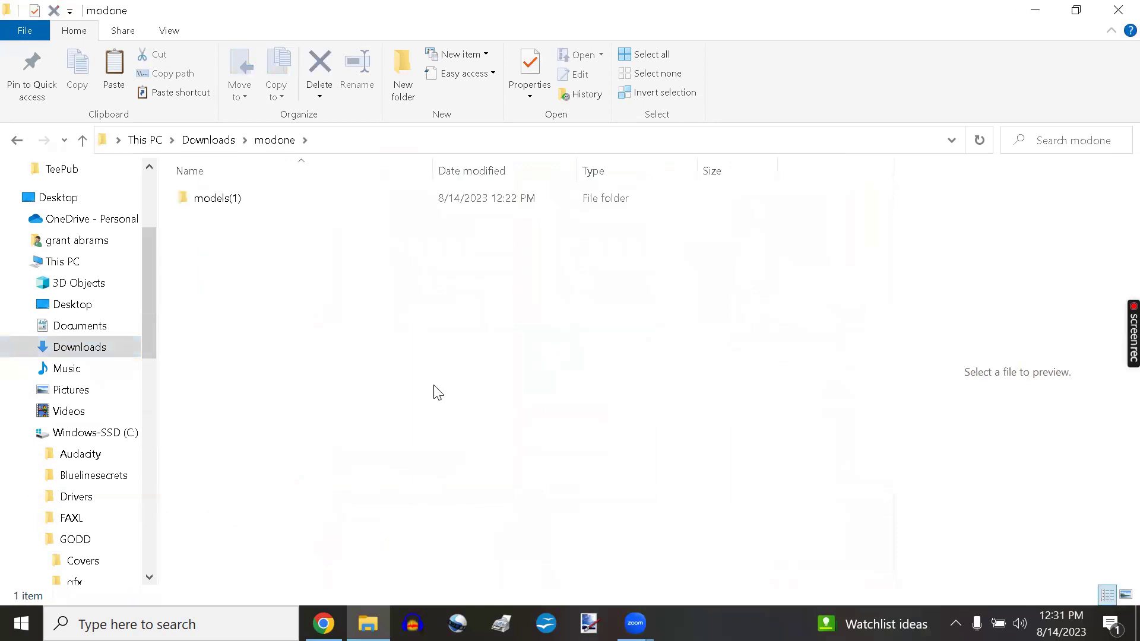
click(231, 202)
double_click(223, 202)
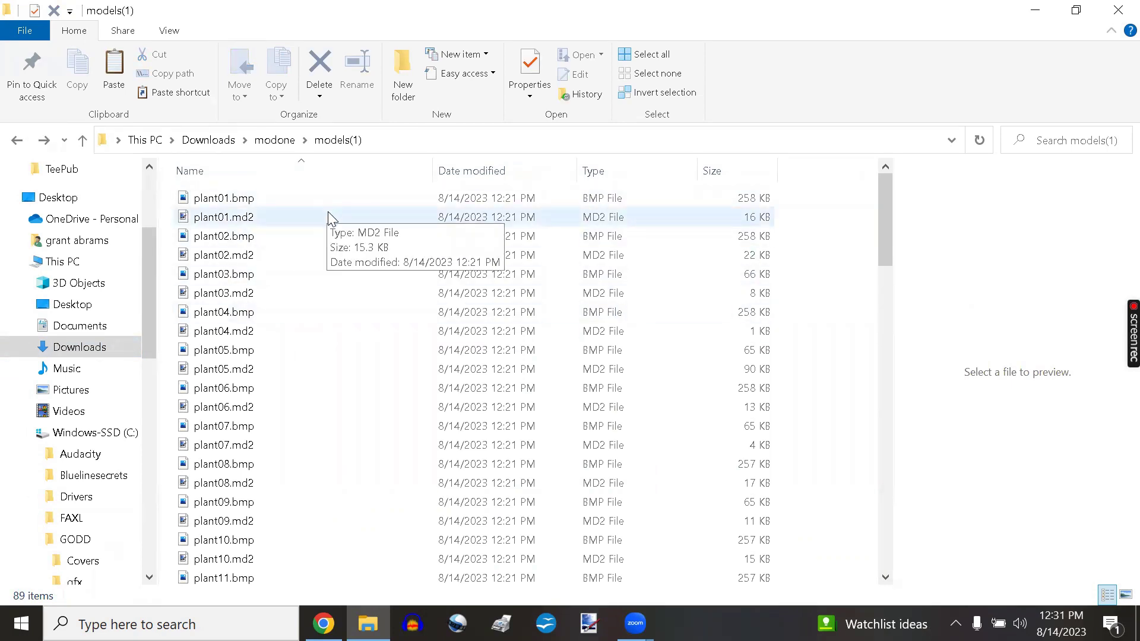
key(ctrl+a)
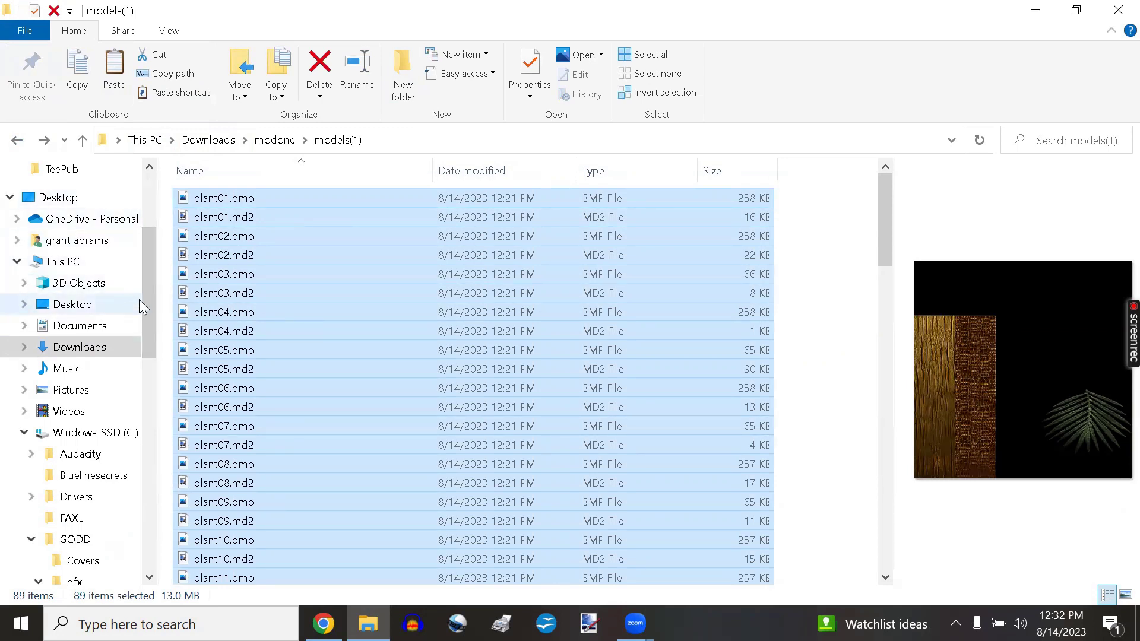
drag(145, 302, 146, 398)
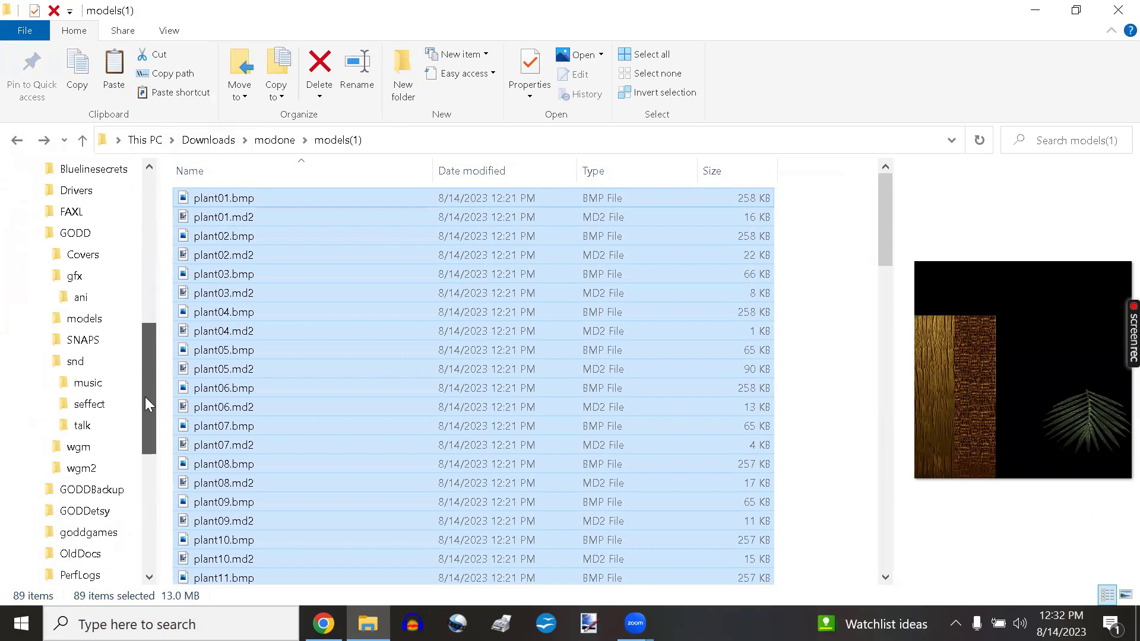
click(102, 320)
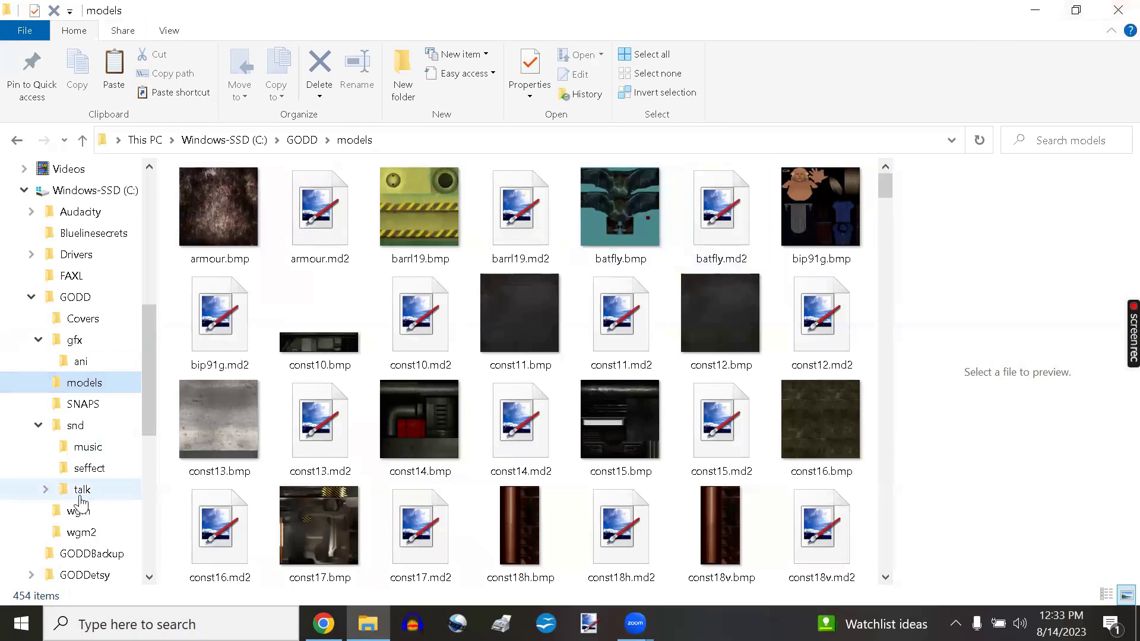
- Return to the Downloads folder and look through its recent files and extracted mod folders
drag(145, 386, 145, 254)
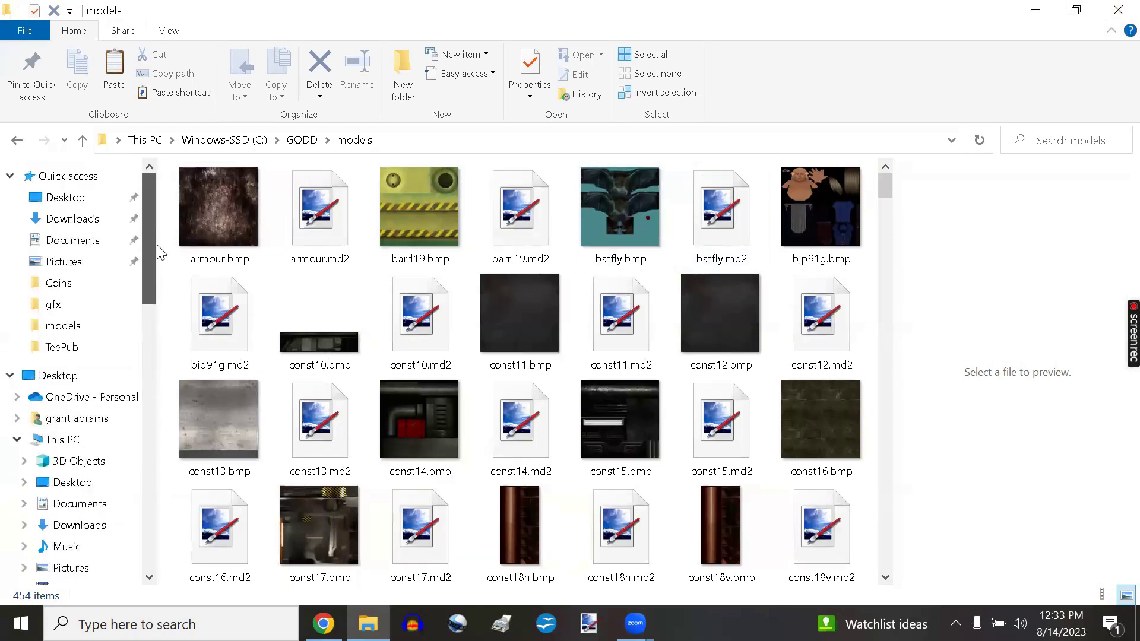
click(83, 221)
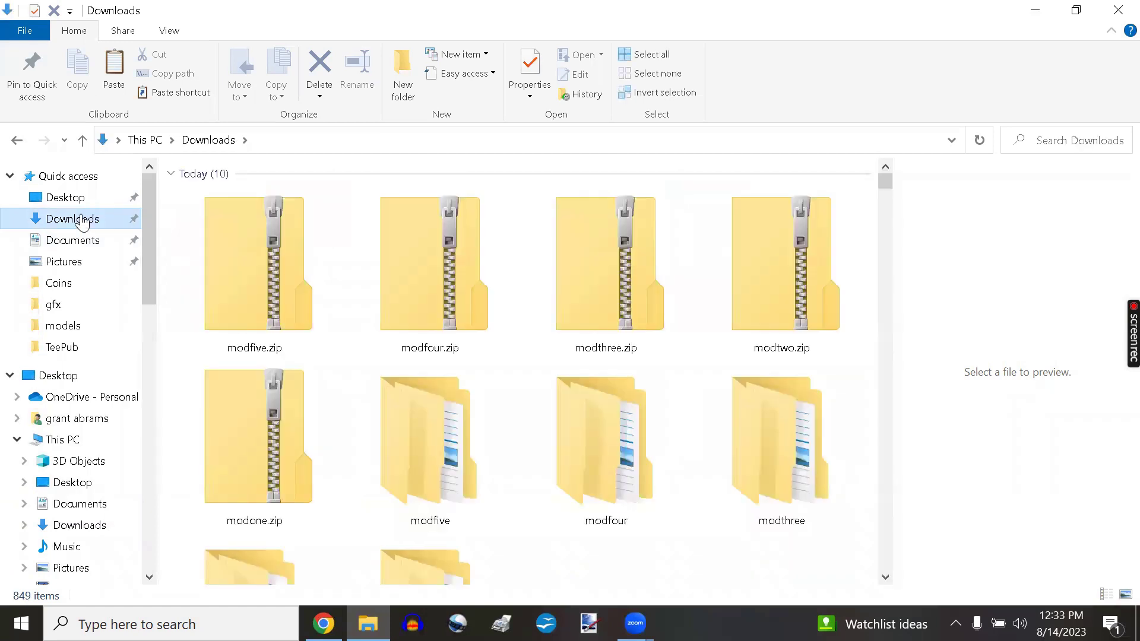
scroll(552, 292, down, 3)
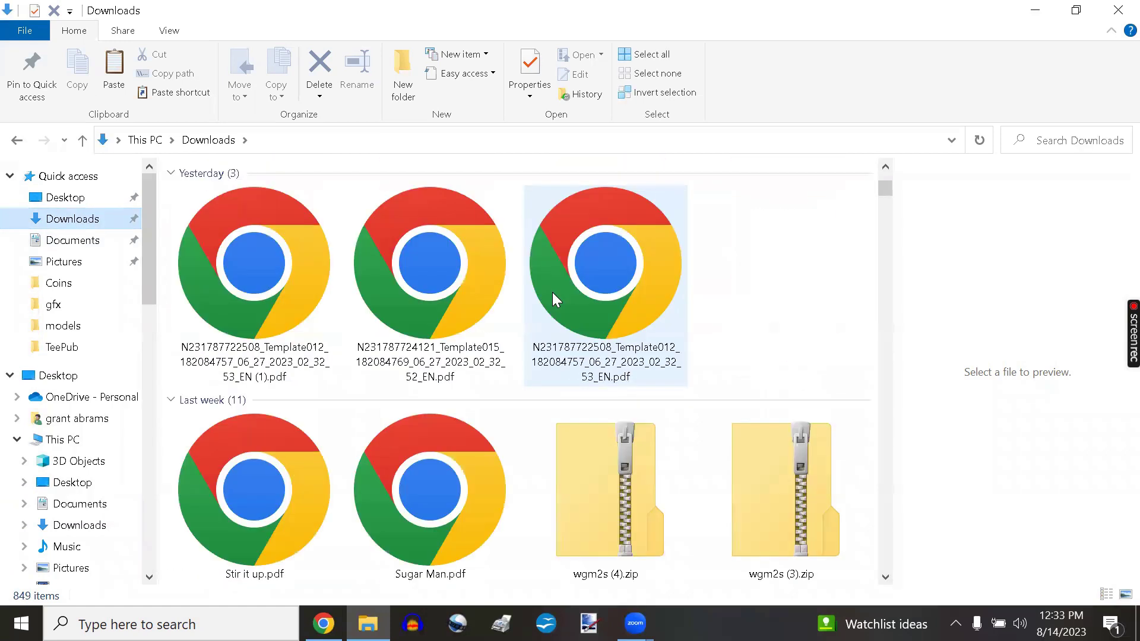
scroll(559, 287, up, 2)
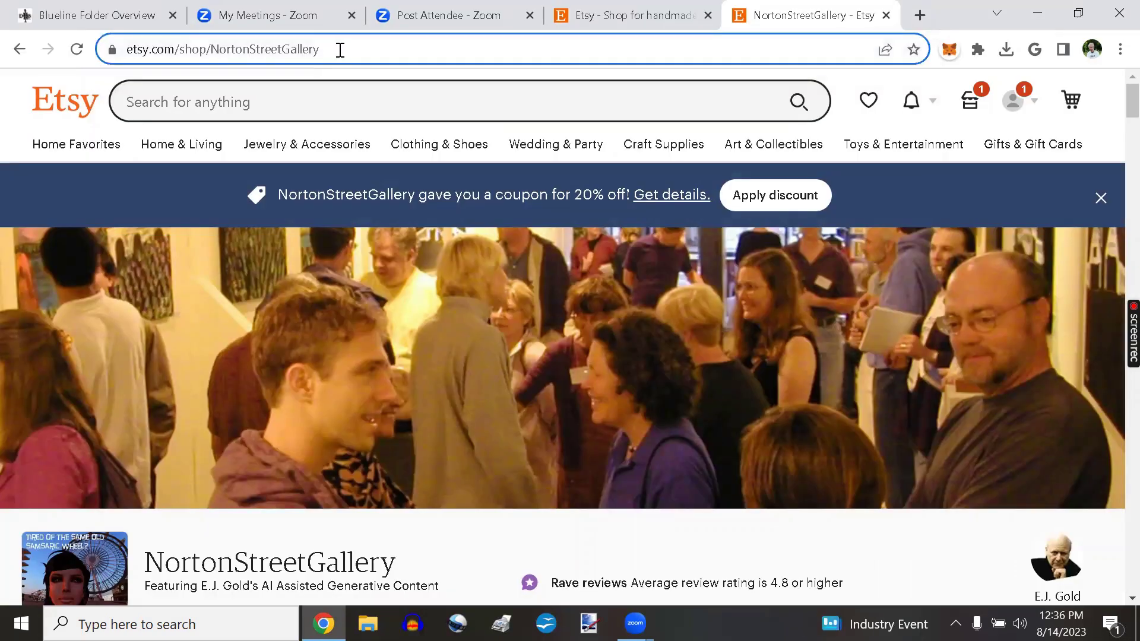
- Switch to Chrome, highlight the NortonStreetGallery shop address and close that Etsy shop tab
click(340, 50)
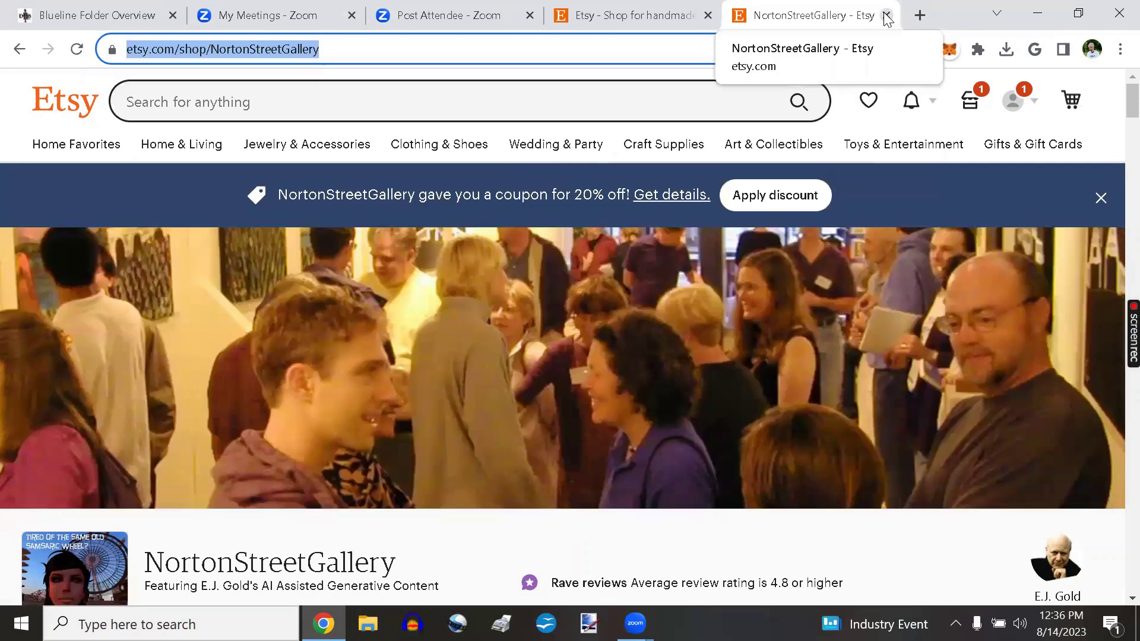
click(887, 16)
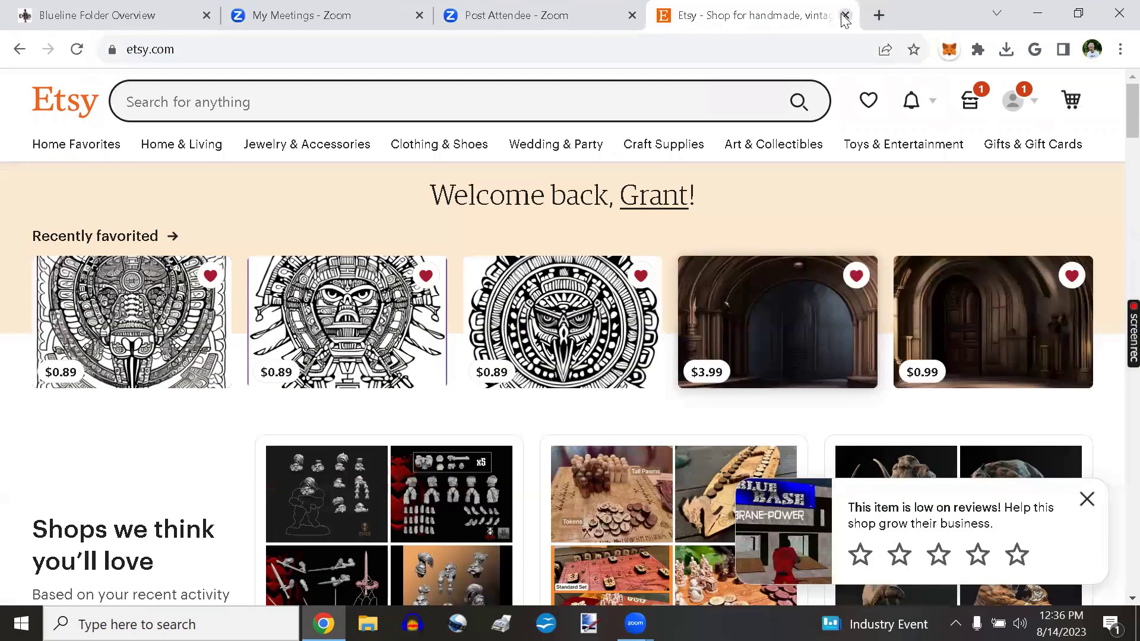